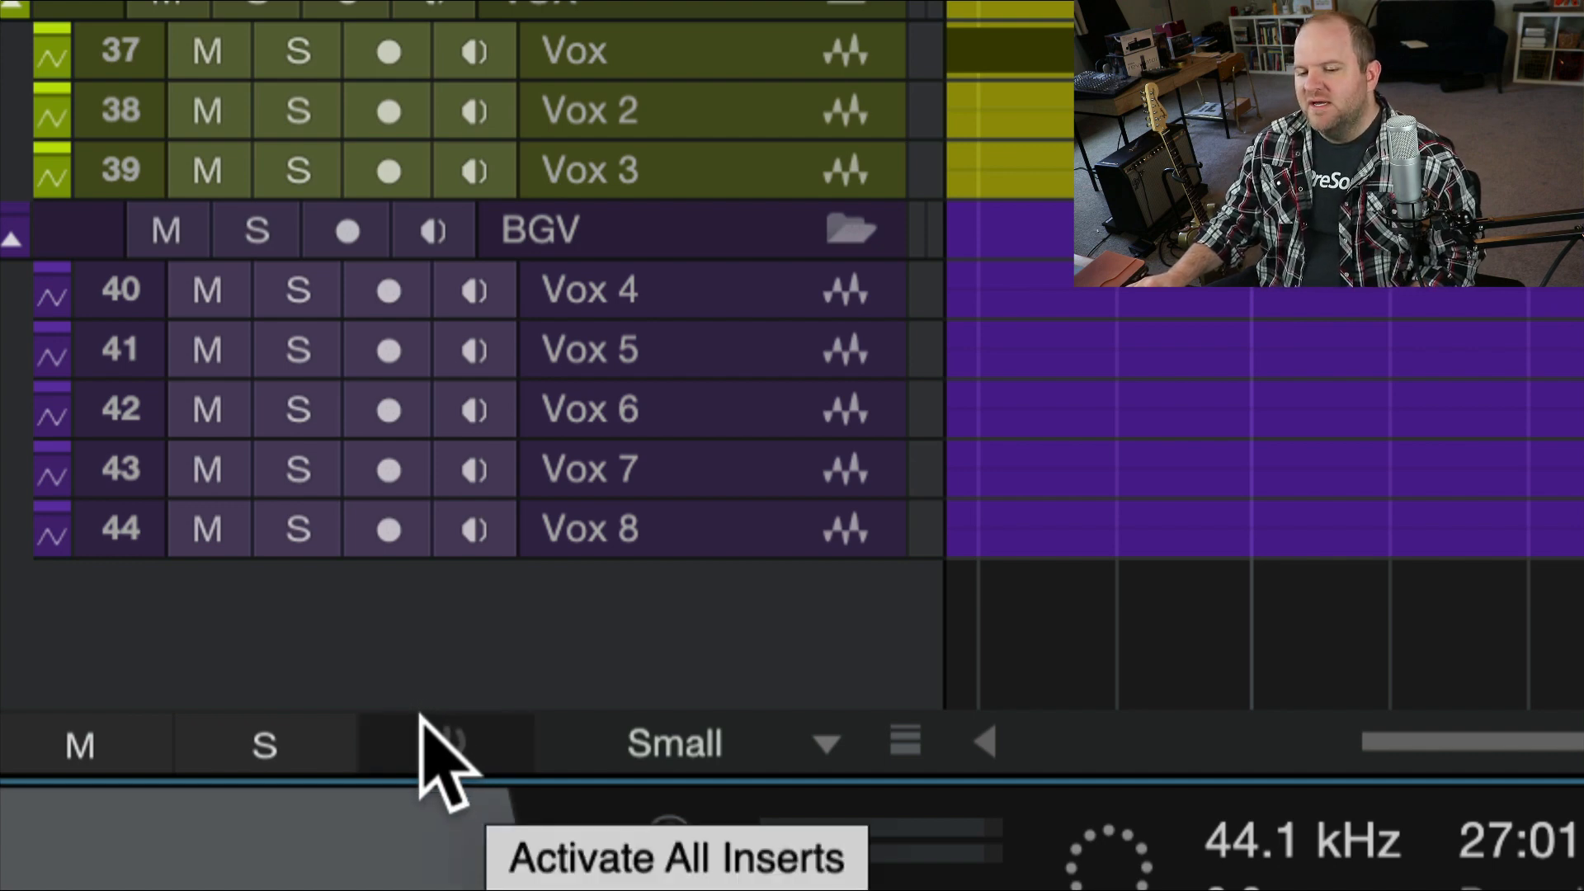
- Compare the mix with all inserts bypassed and active during playback, leave the inserts active, and stop playback
left_click(420, 726)
left_click(423, 730)
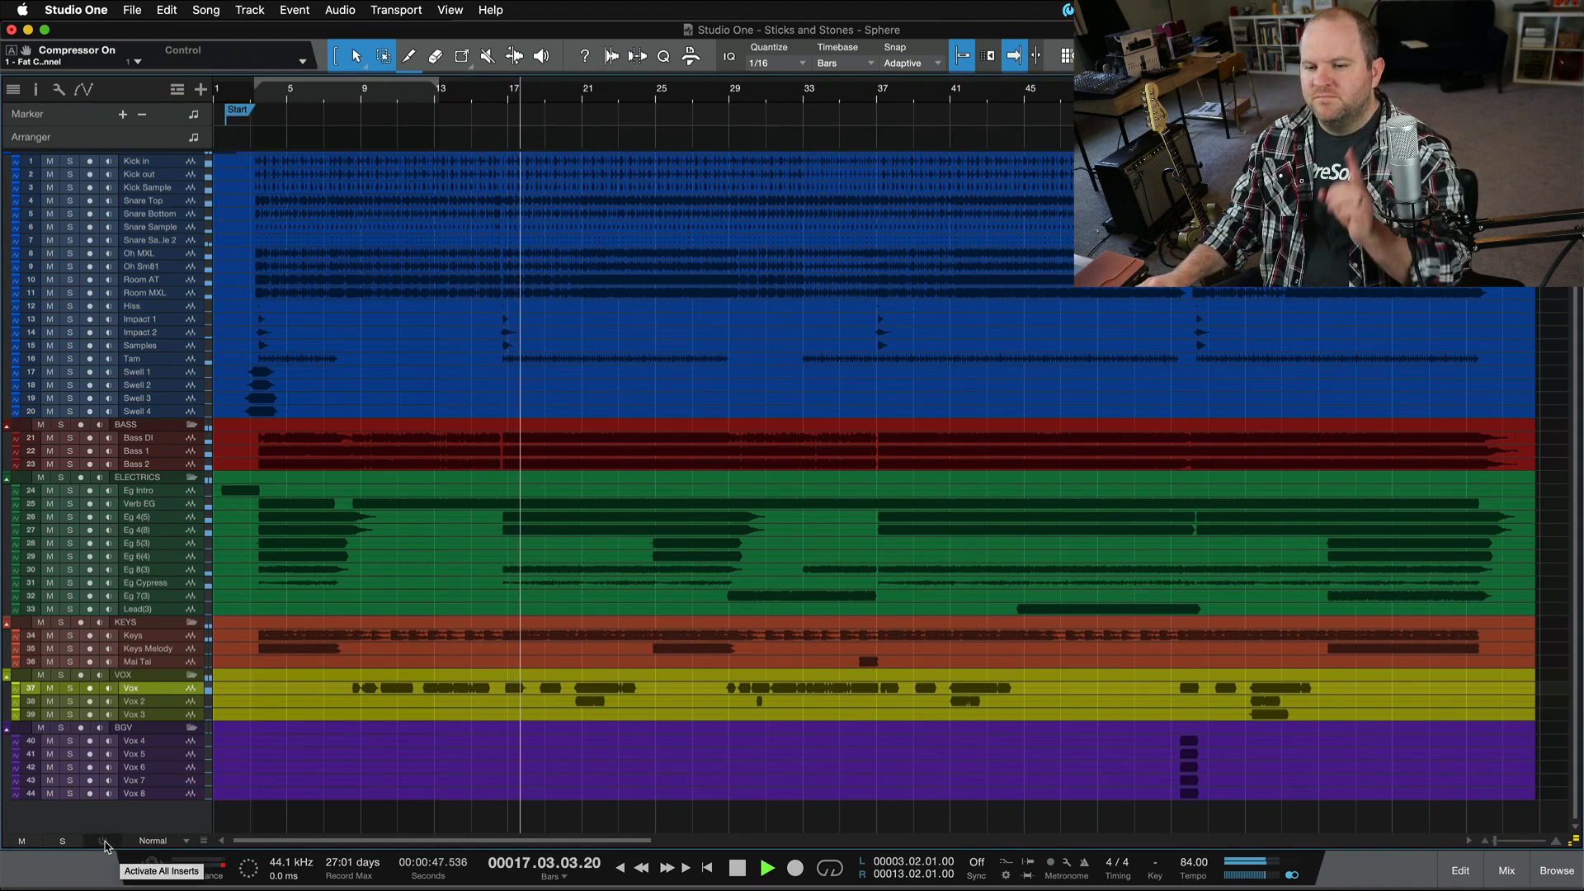
left_click(105, 846)
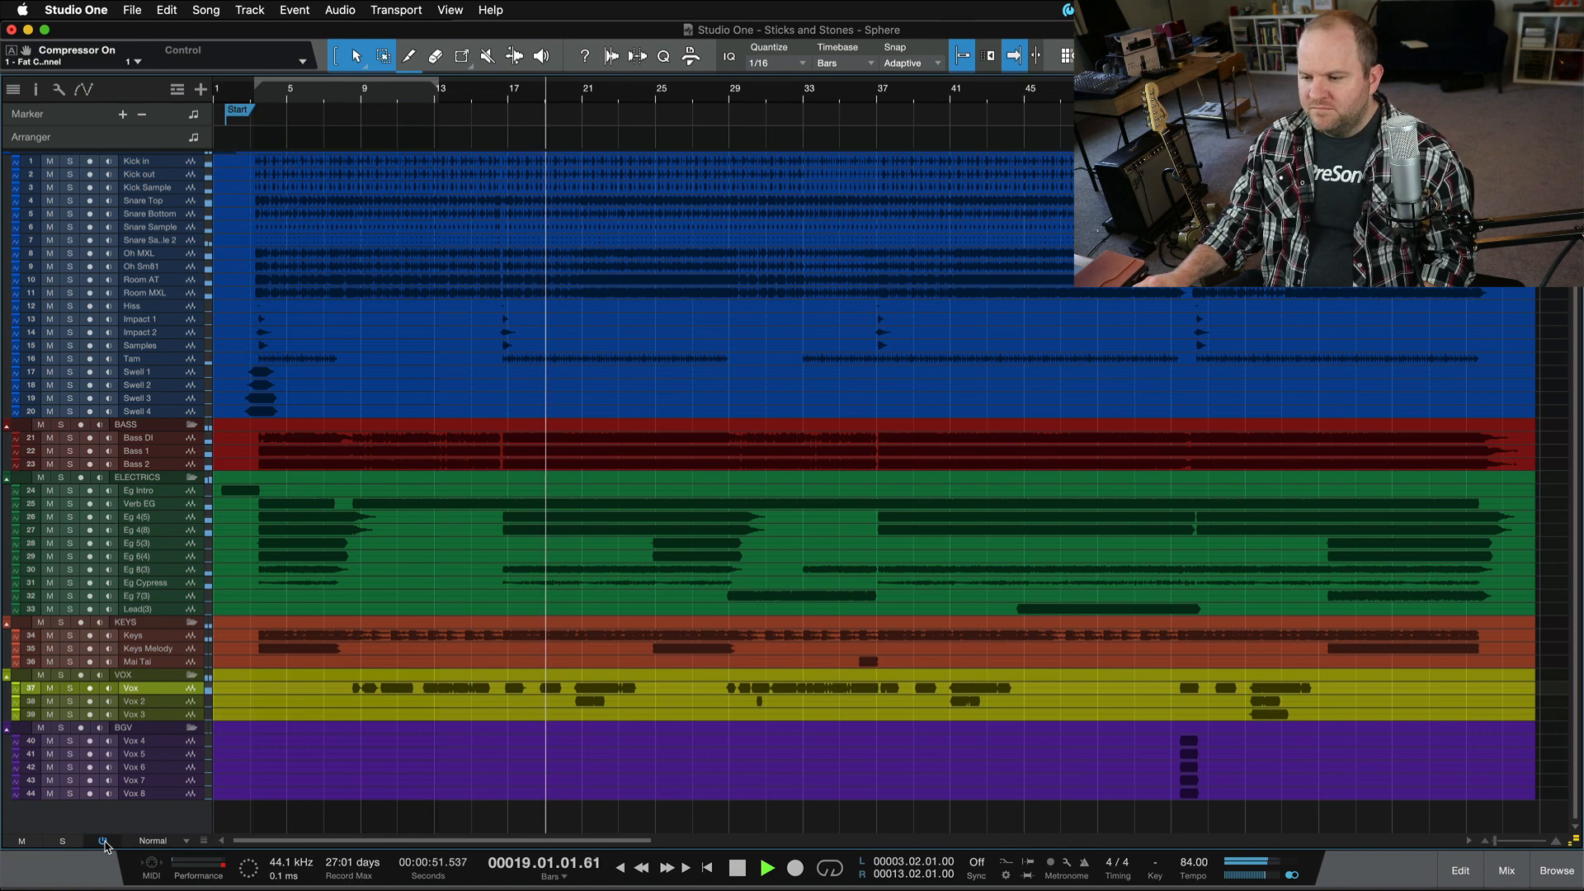
left_click(104, 846)
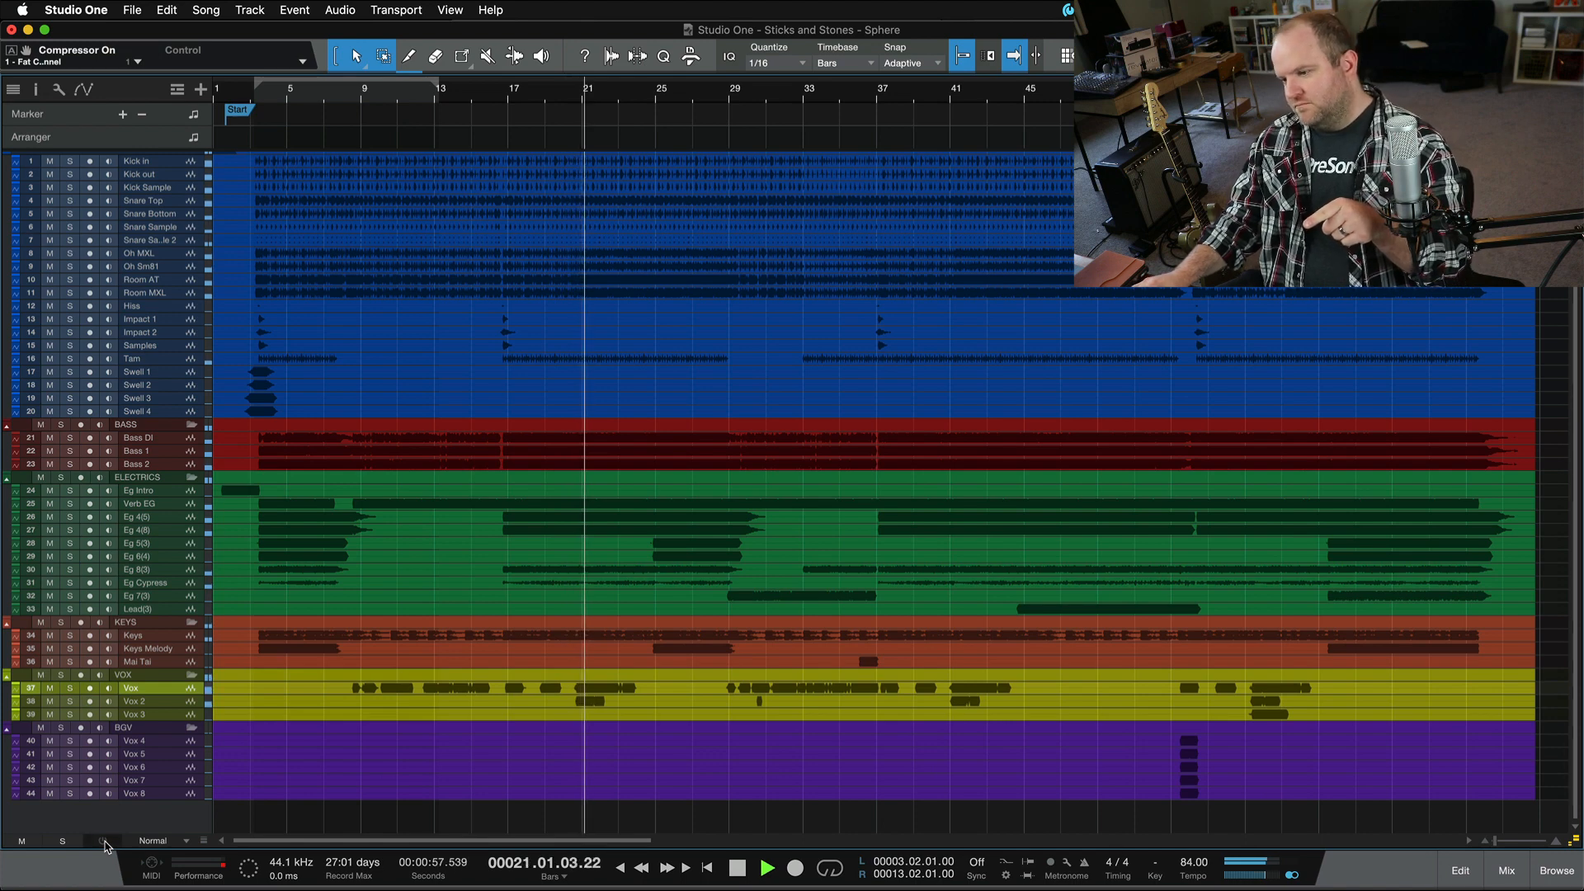
left_click(103, 841)
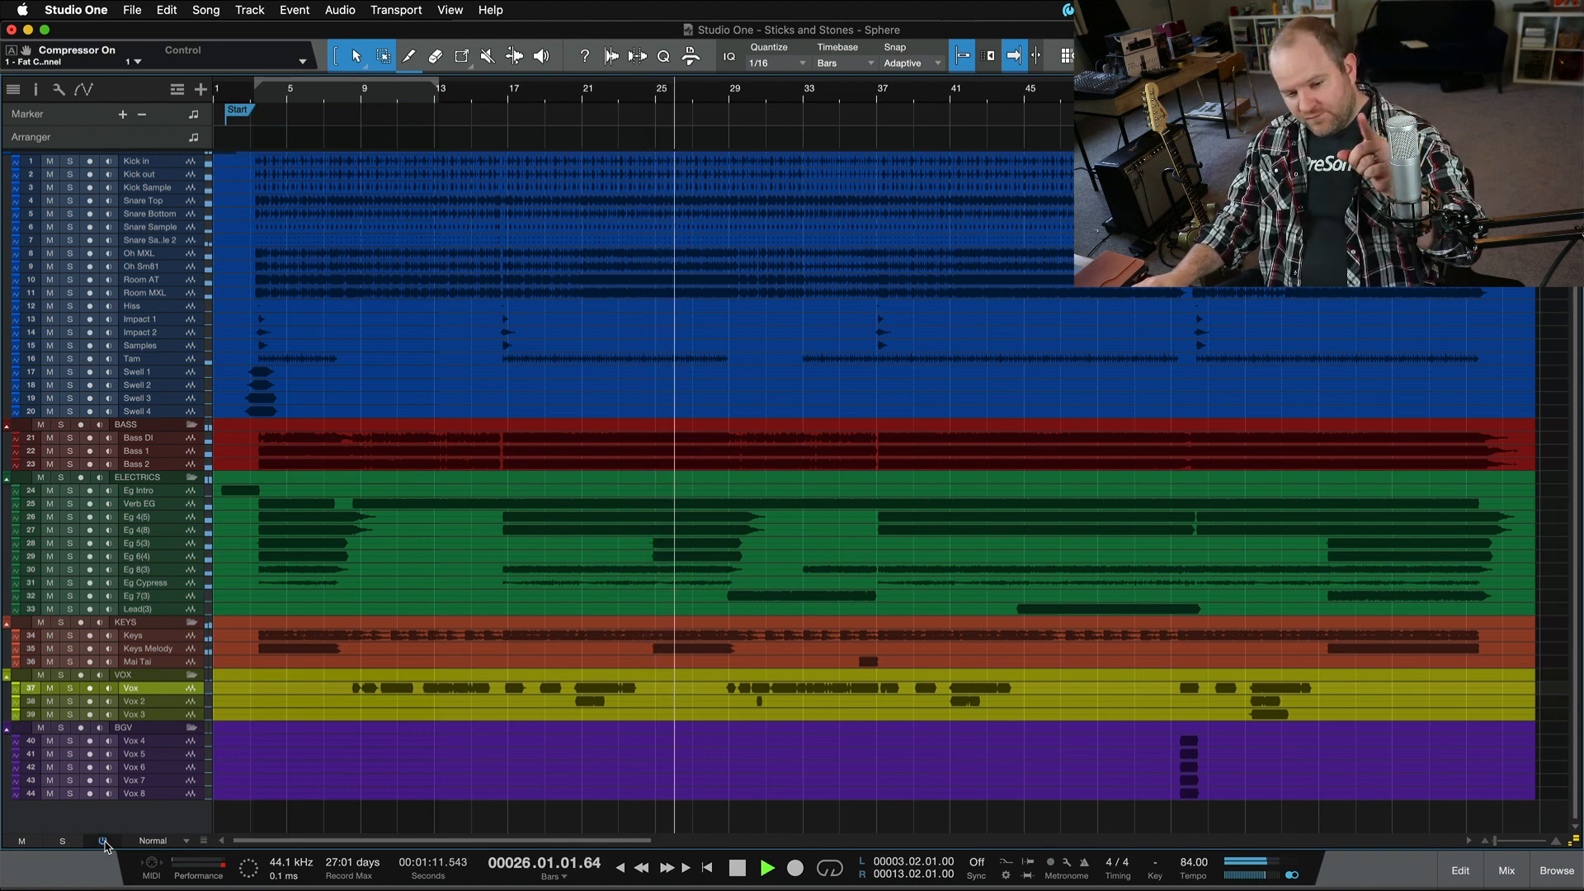
key("space")
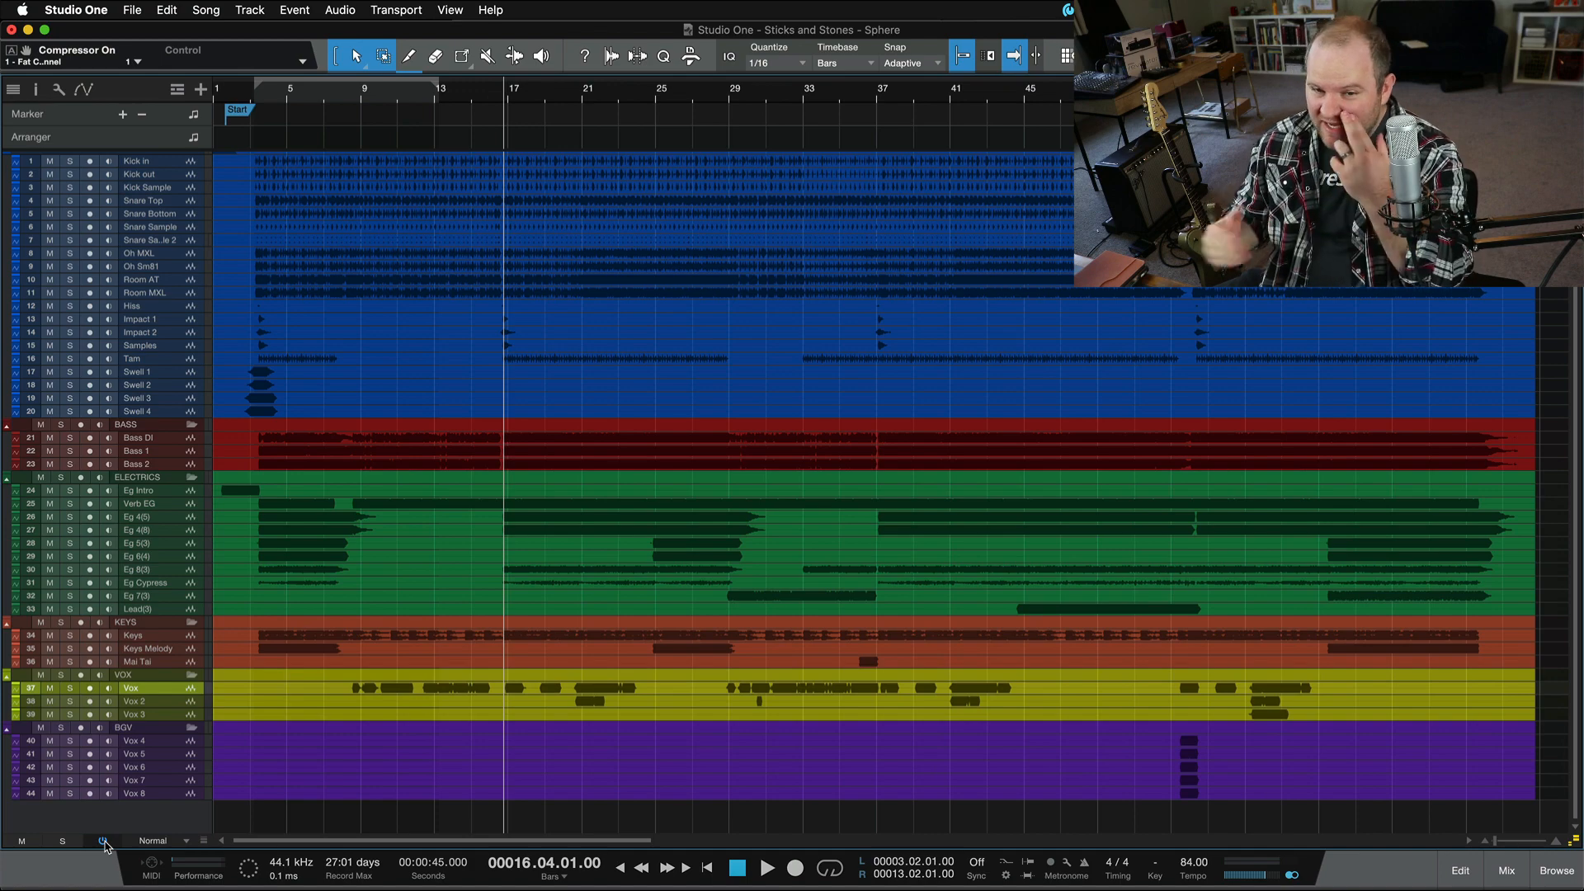
- Collapse the DRUMS, BASS, ELECTRICS, KEYS, VOX and BGV folder tracks and zoom them to fill the arrangement height
scroll(506, 440, "up", 2)
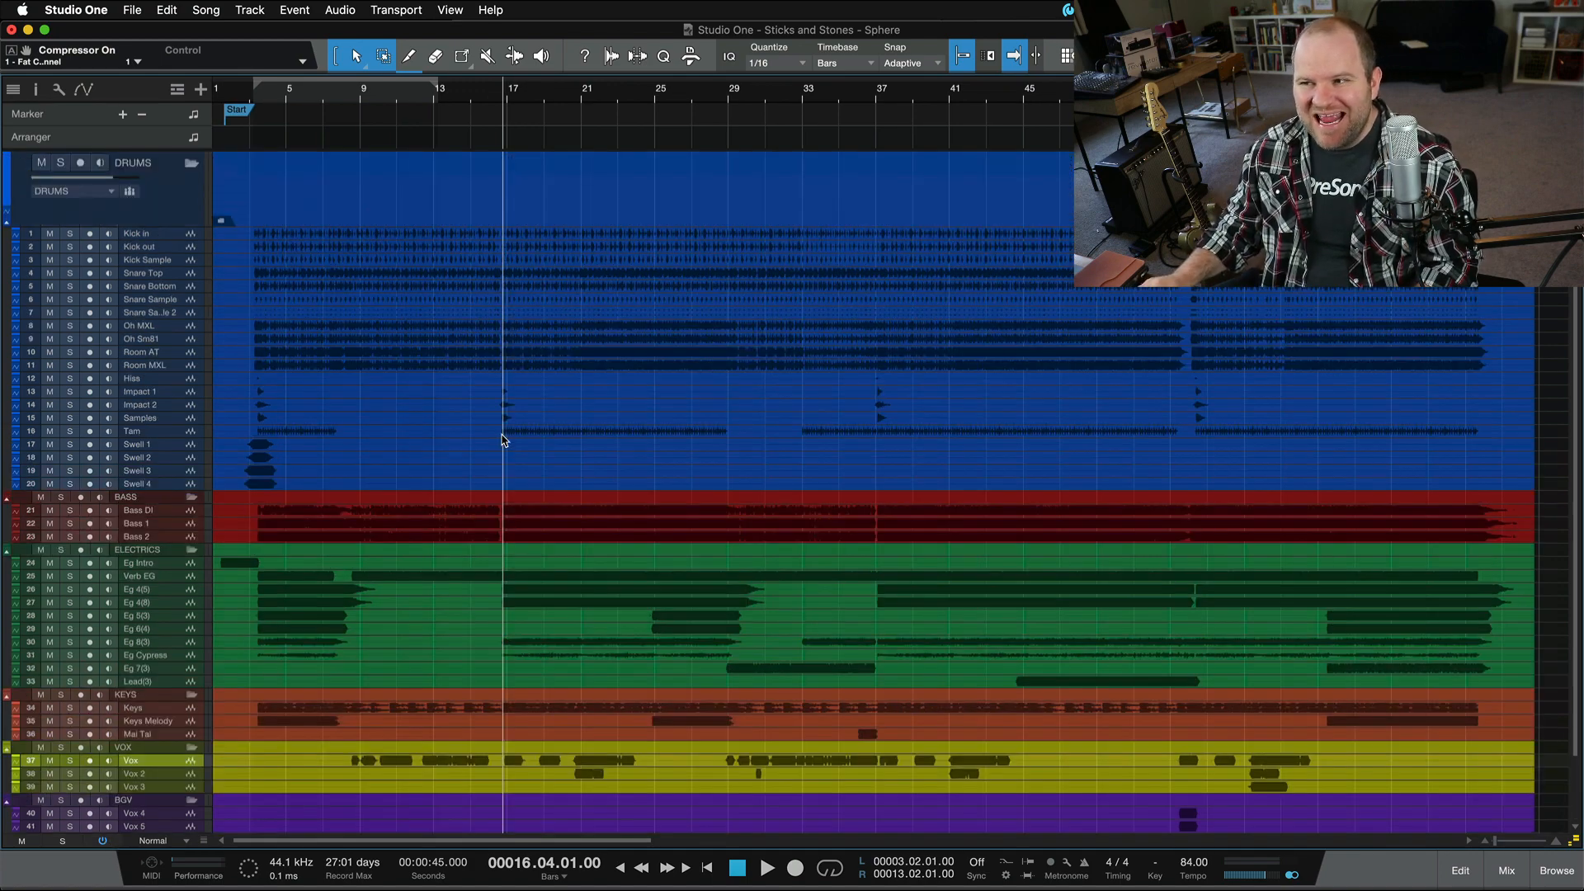
left_click(192, 162)
left_click(191, 236)
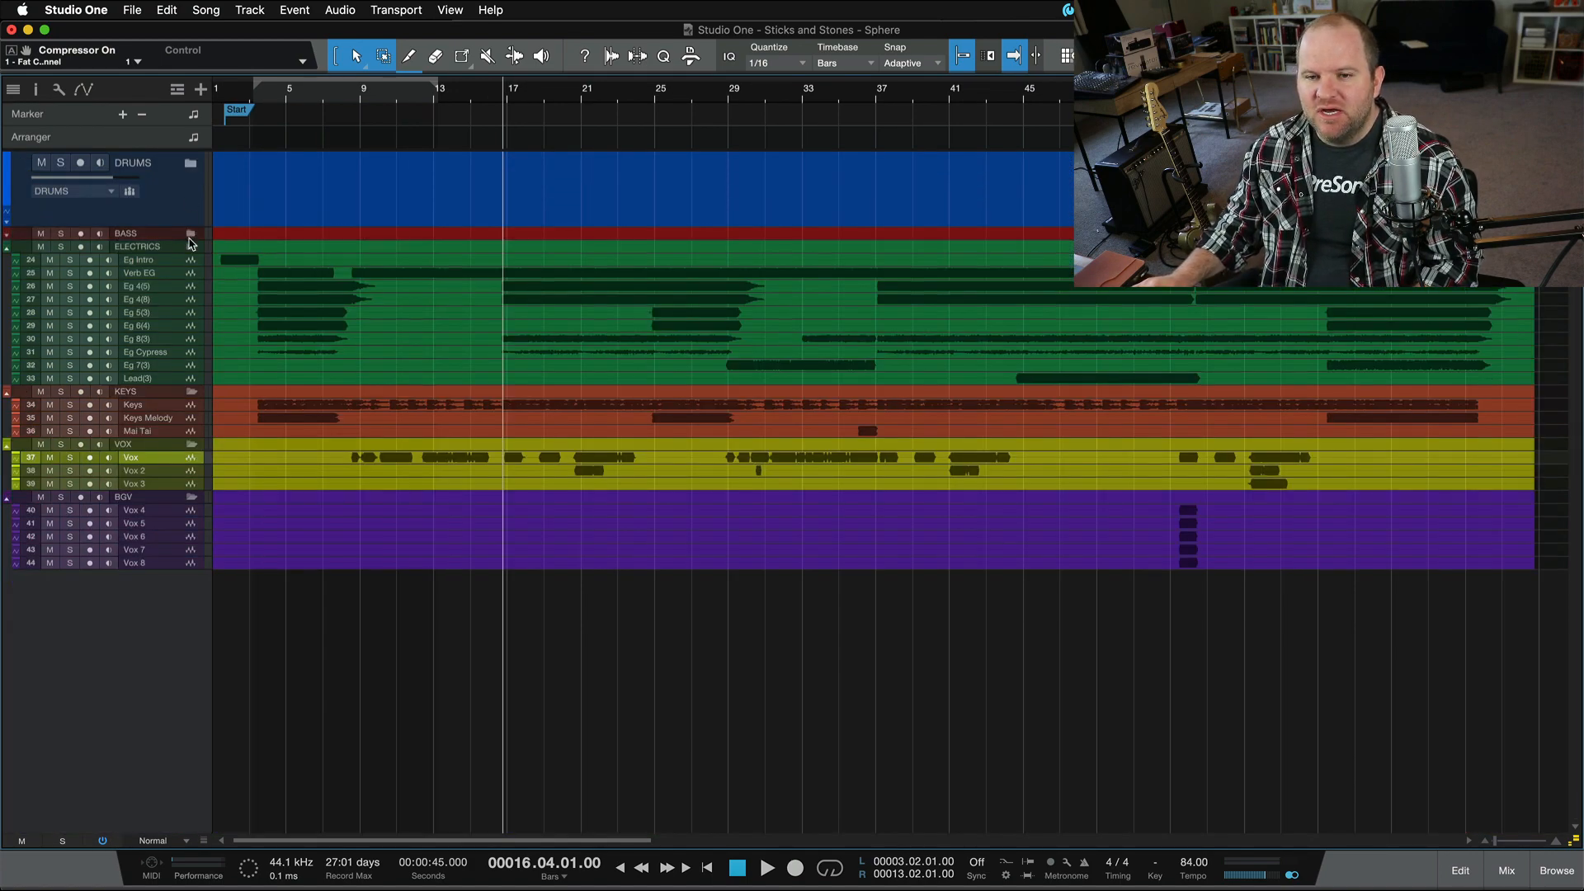
left_click(191, 246)
left_click(190, 260)
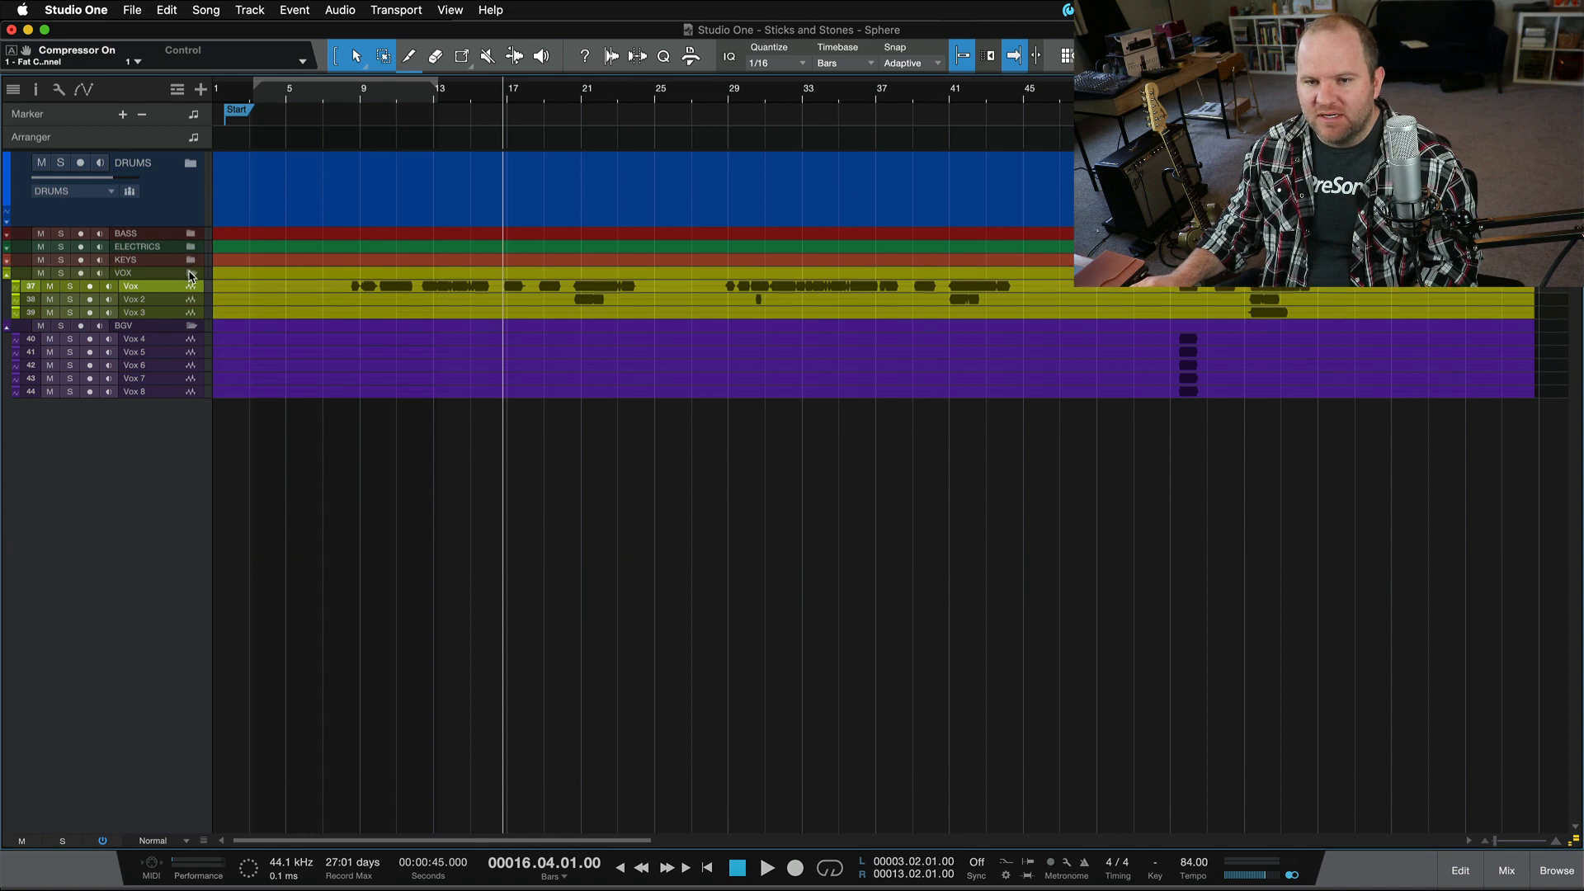
left_click(190, 273)
left_click(191, 287)
key("alt+z")
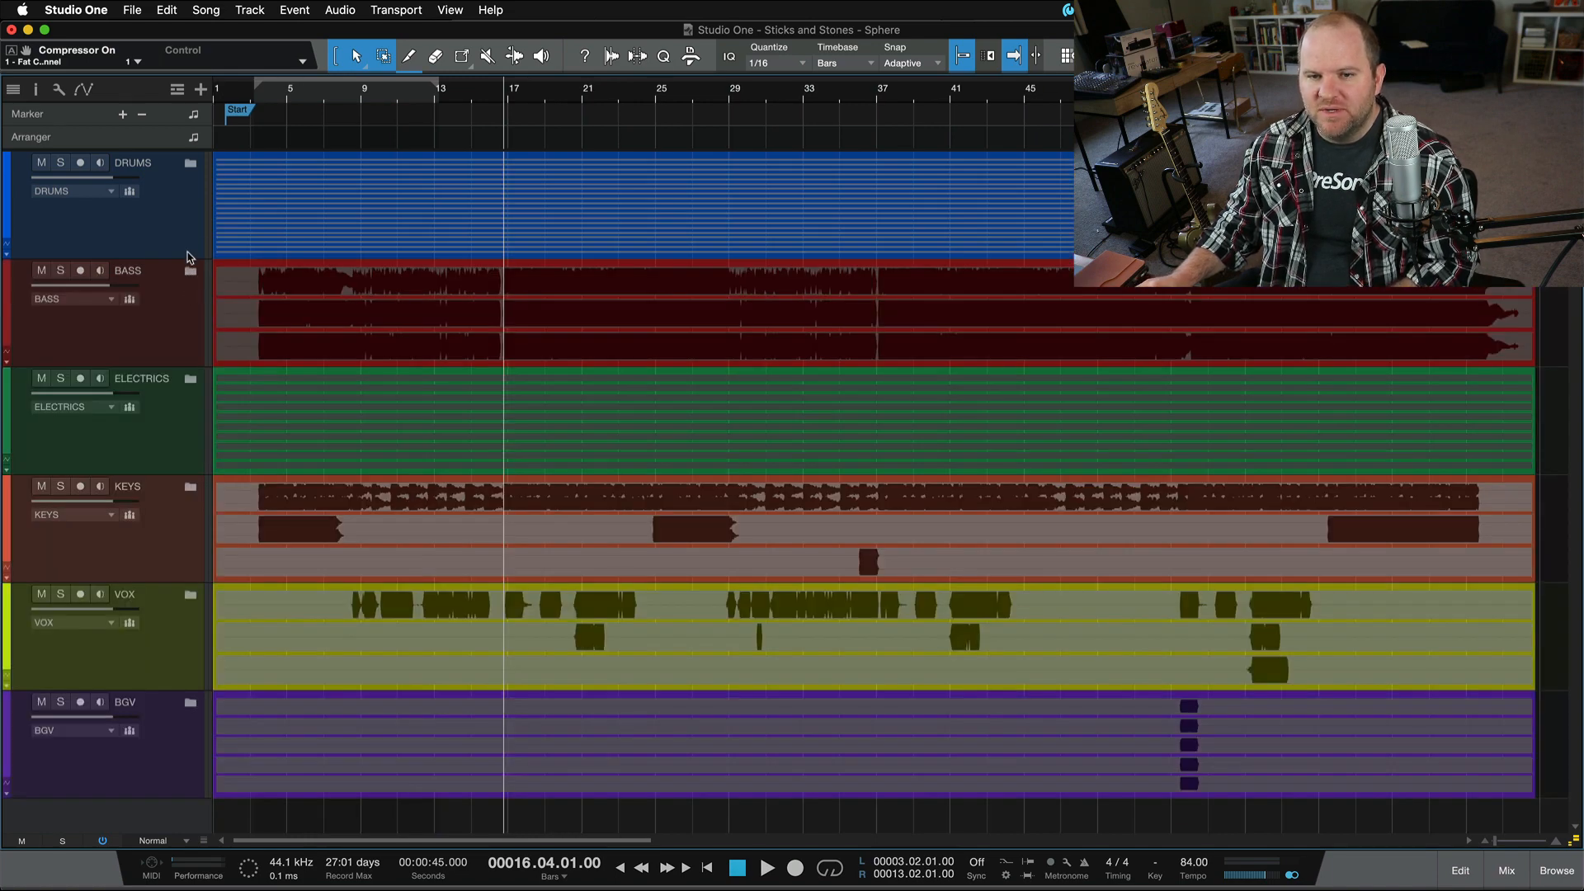
- Select the folder tracks one after another from DRUMS to BGV to review the six instrument groups
left_click(182, 216)
left_click(181, 312)
left_click(193, 217)
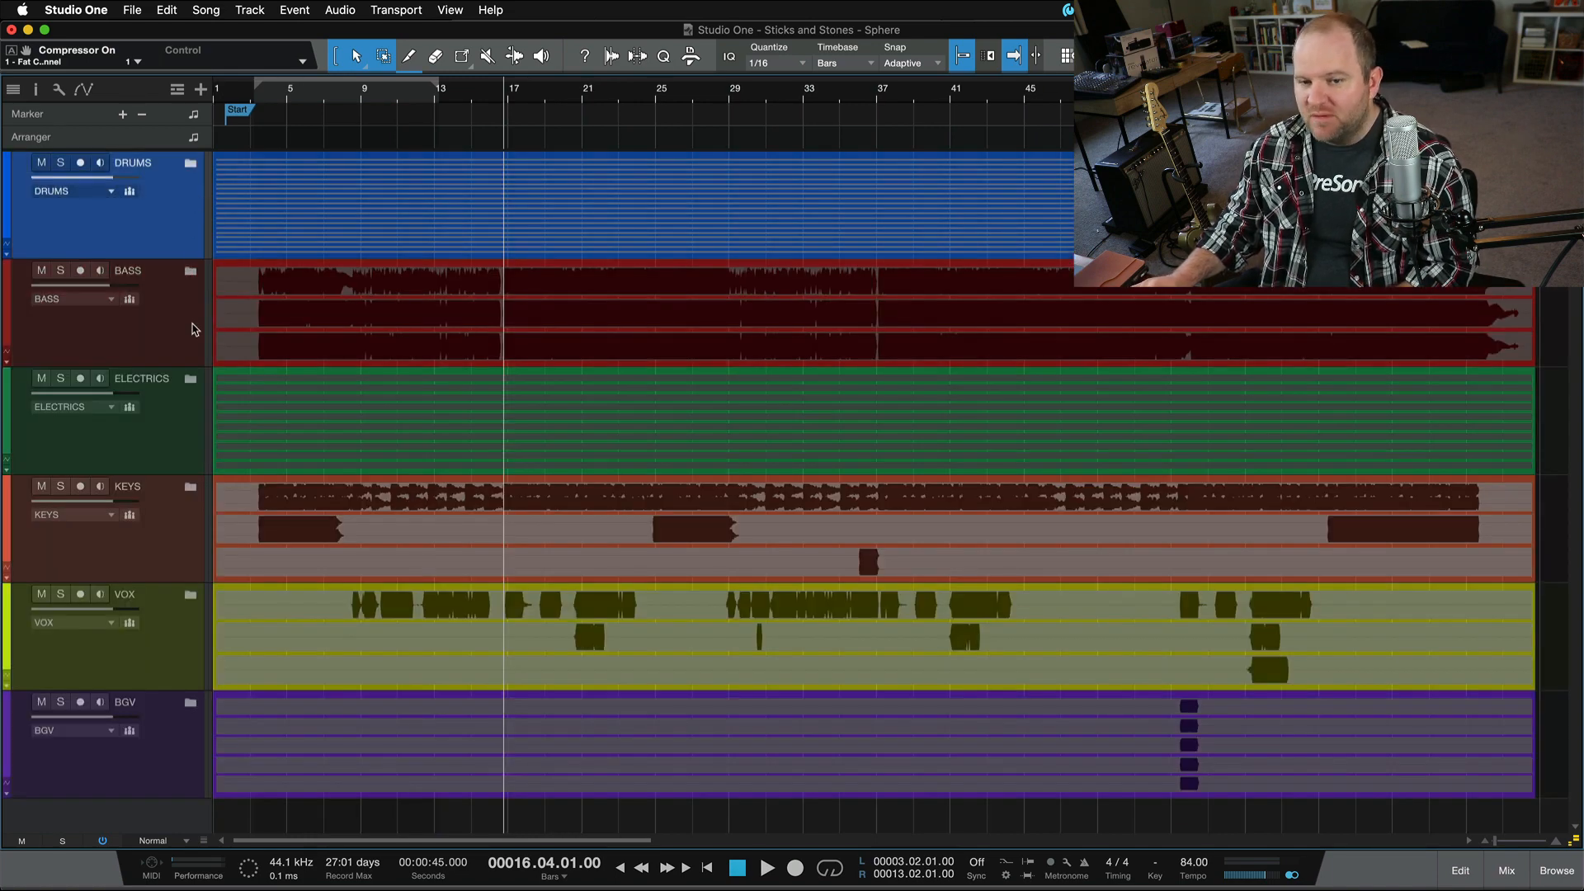
left_click(193, 327)
left_click(187, 434)
left_click(163, 548)
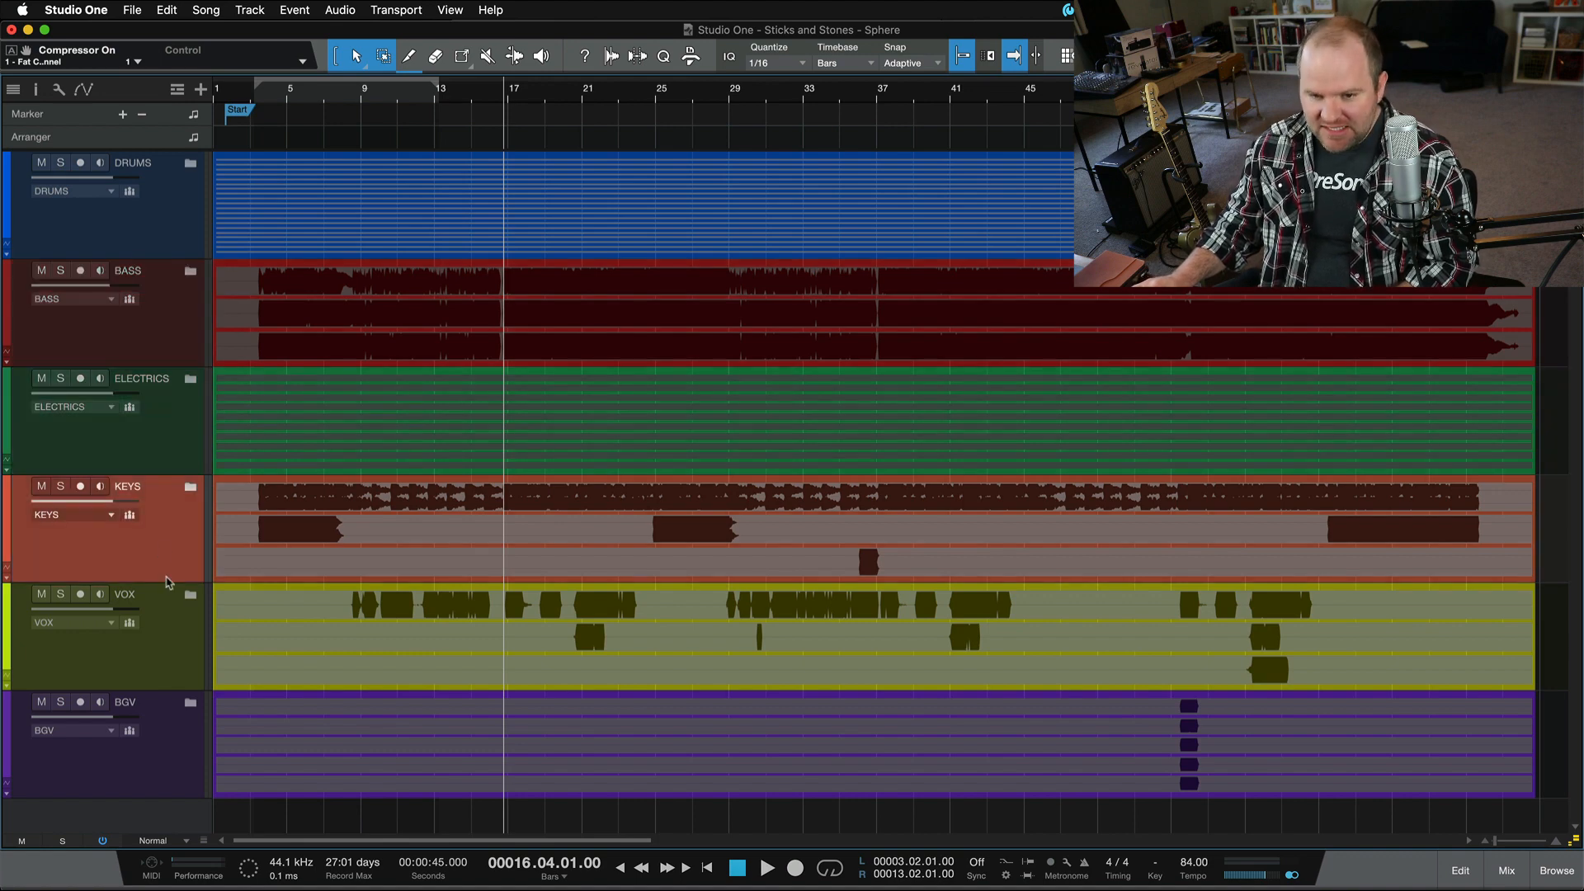
left_click(181, 665)
left_click(182, 772)
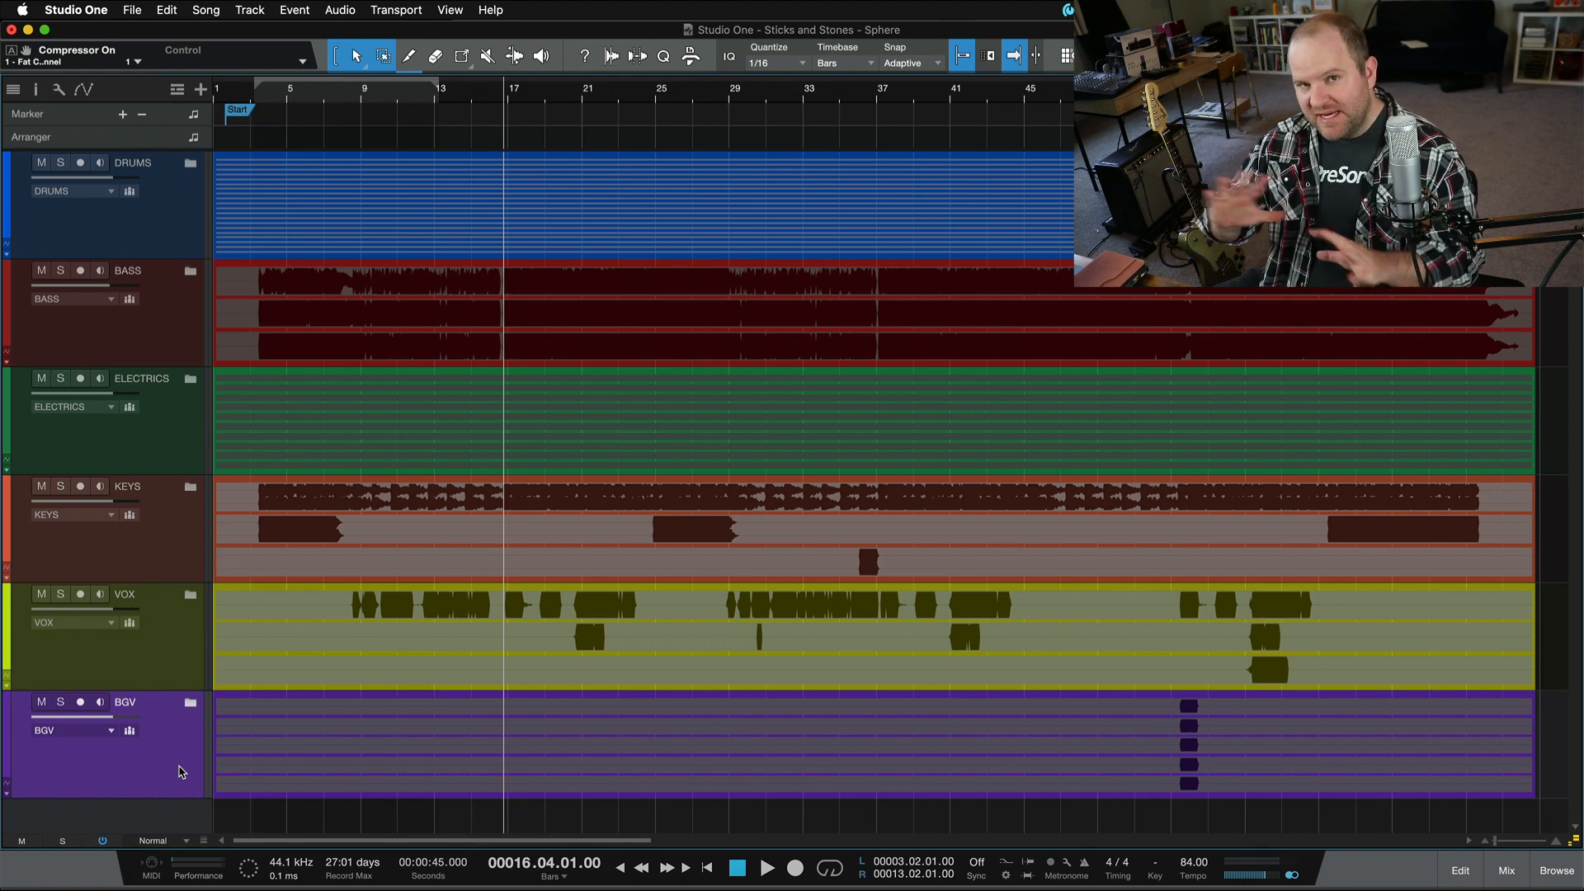
- Show the mixer and review the DRUMS to KEYS buses, viewing the KEYS bus's Fat Channel settings and closing the plug-in
key("F3")
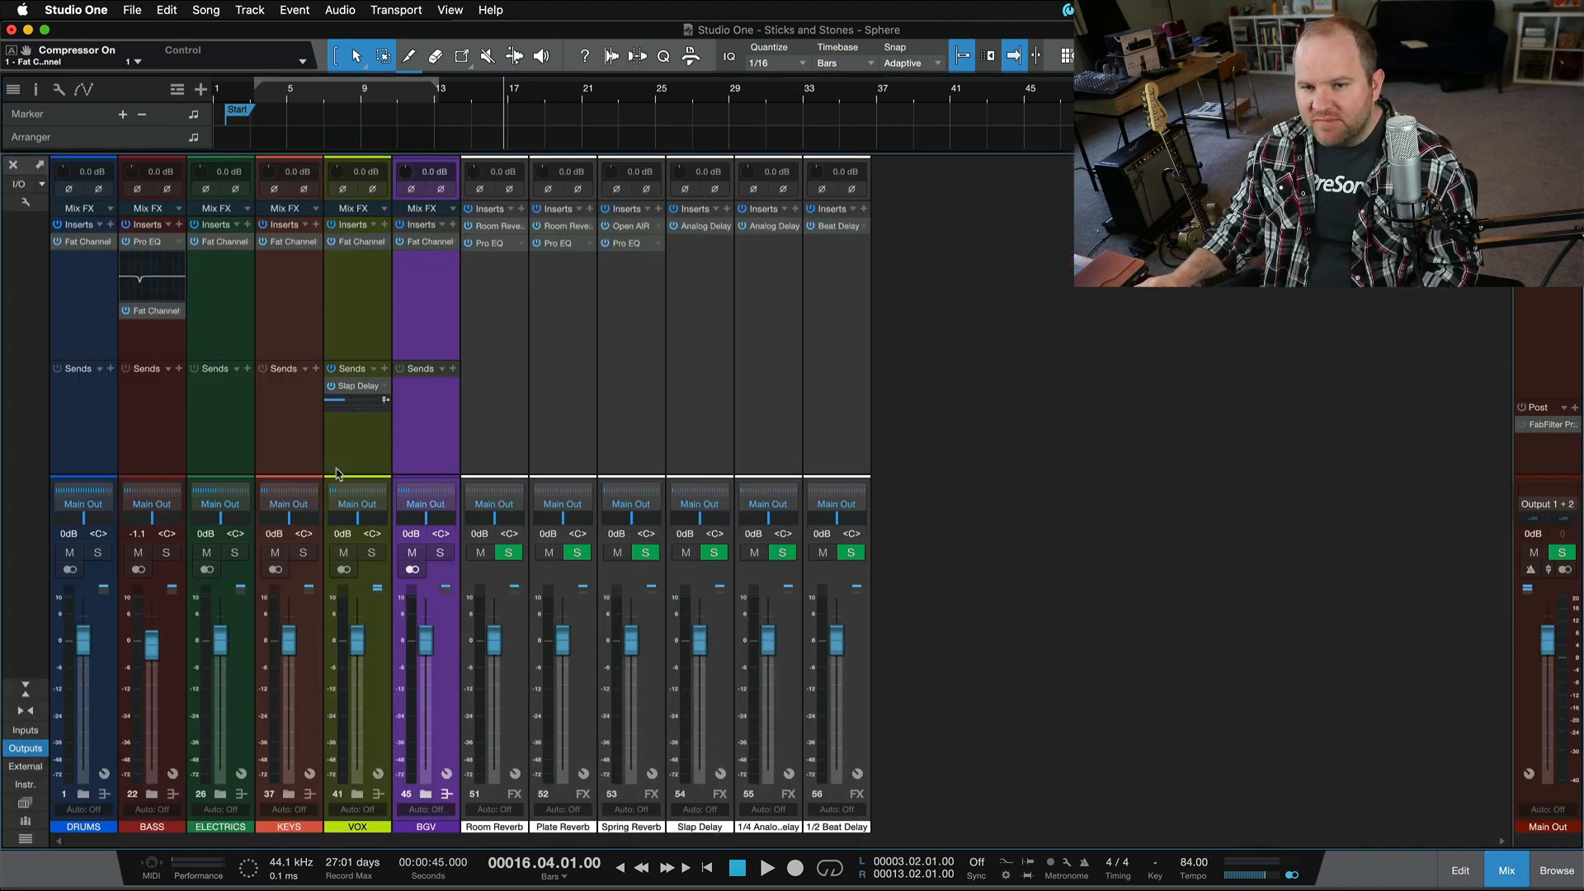
left_click(106, 300)
left_click(153, 347)
left_click(202, 354)
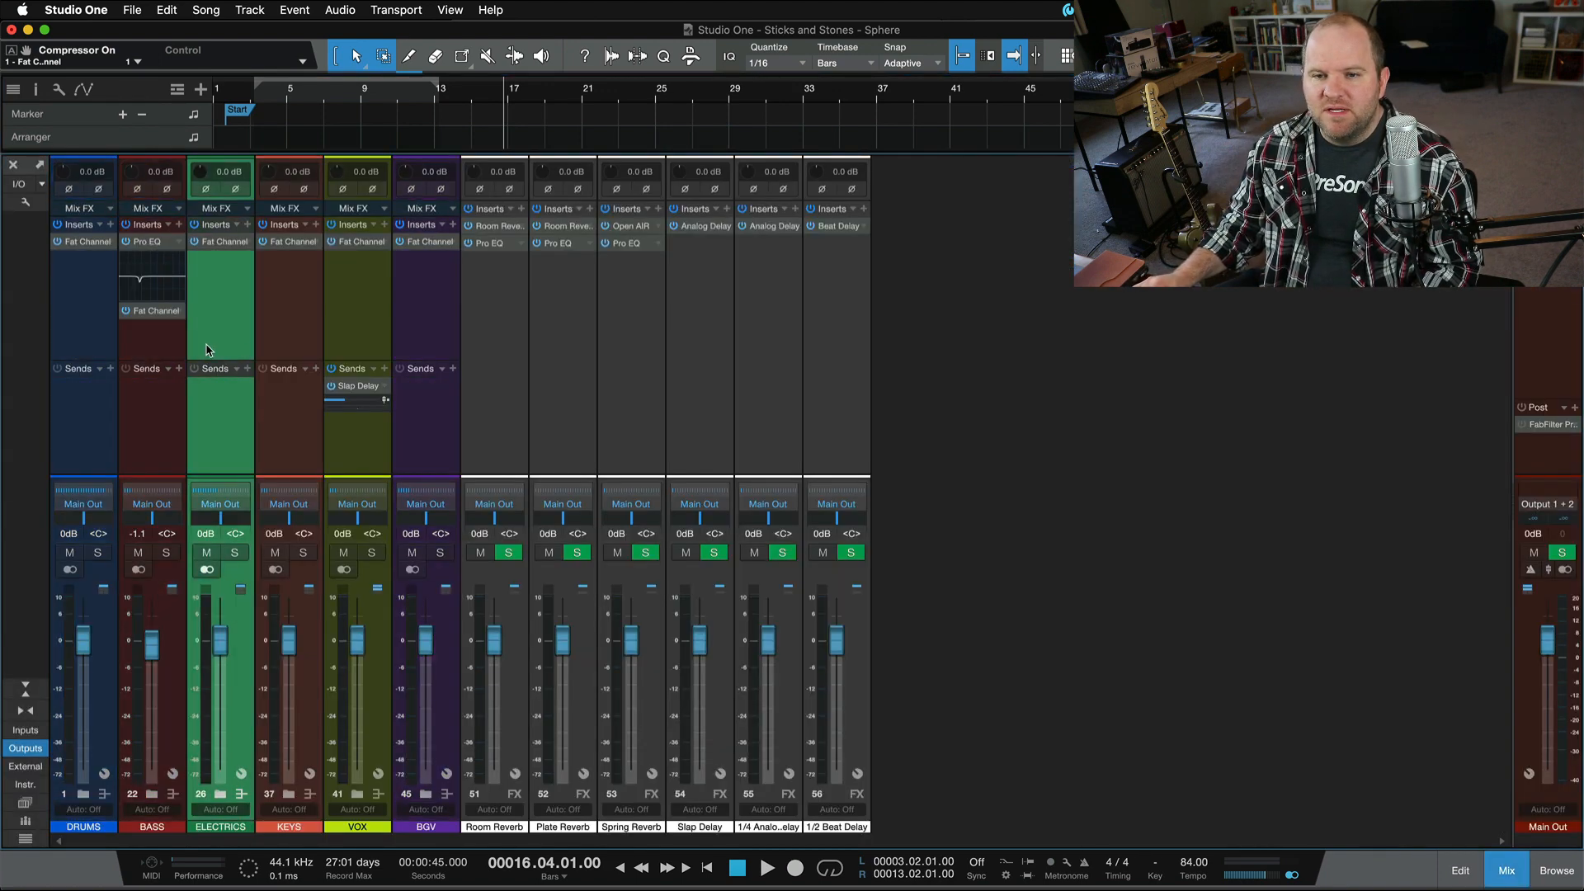
left_click(293, 350)
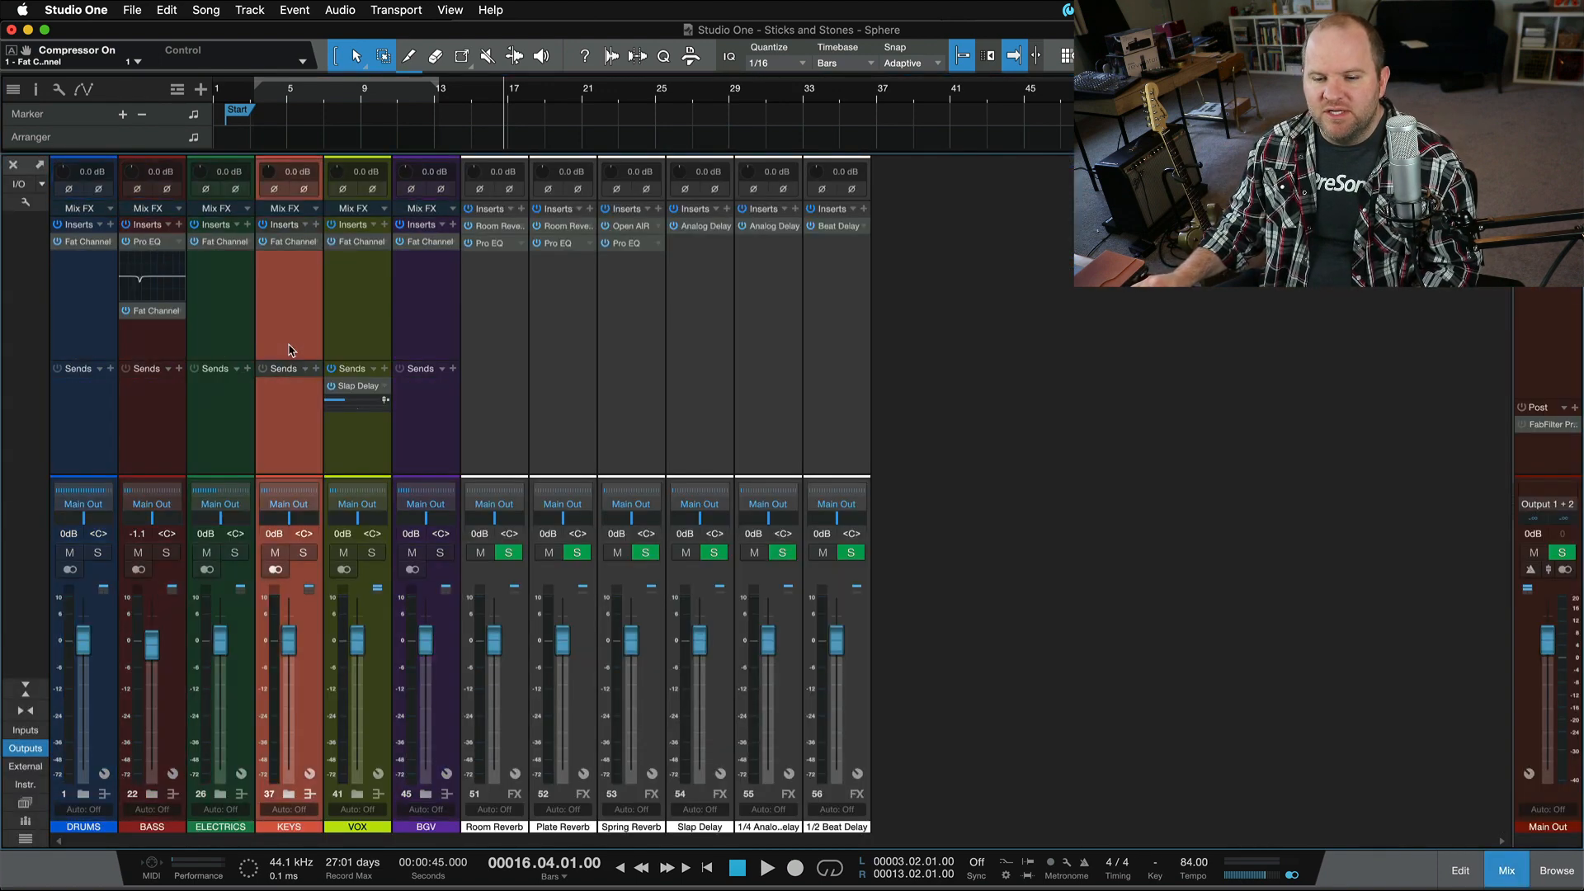
left_click(307, 242)
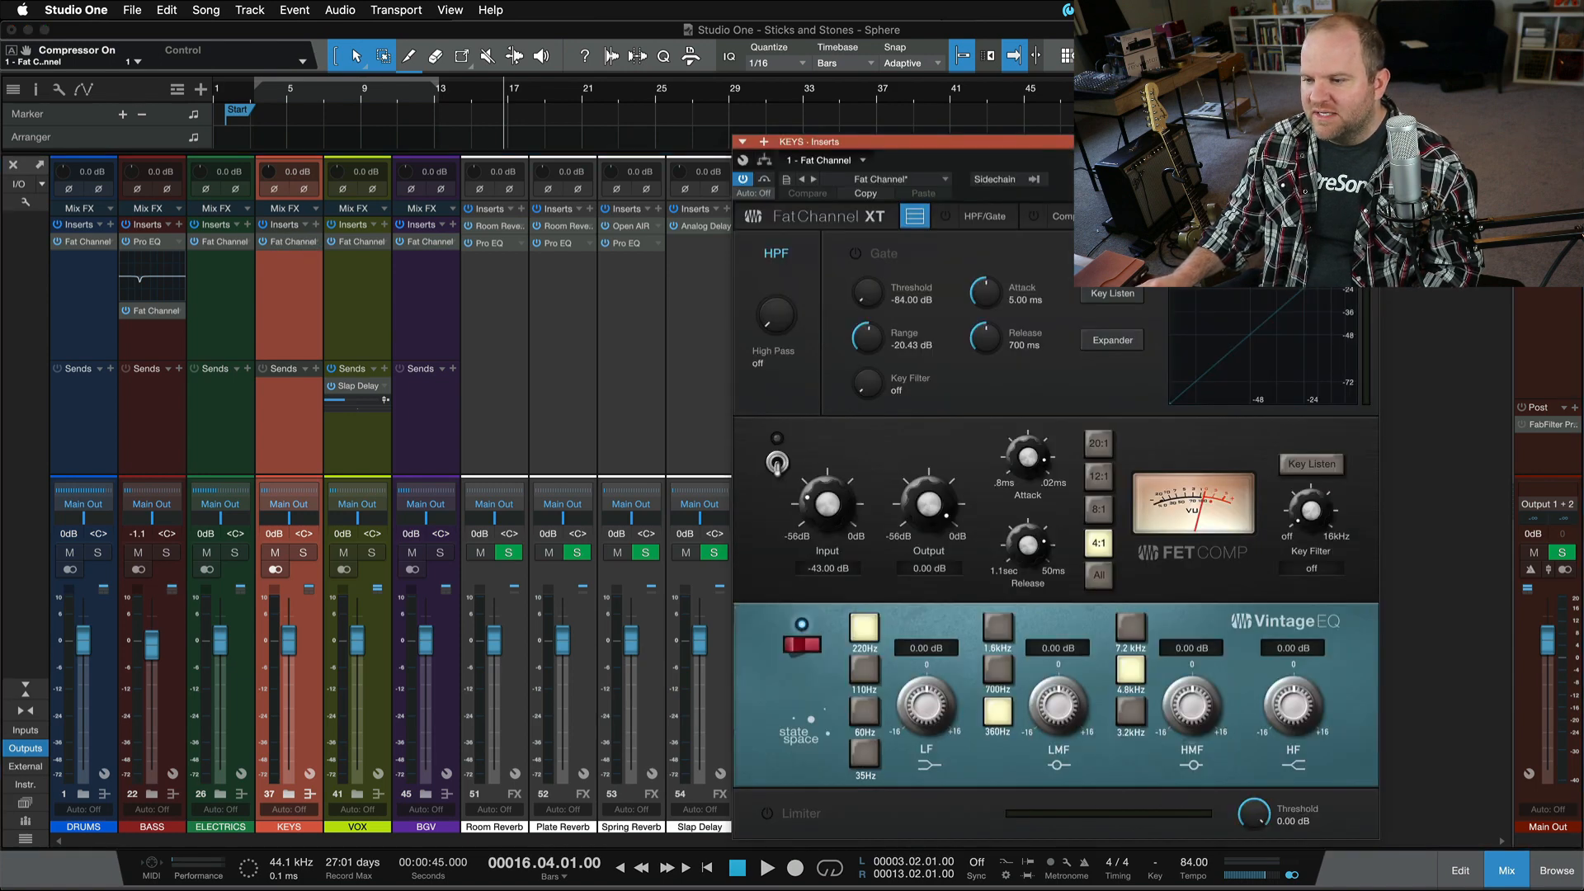
left_click(1368, 142)
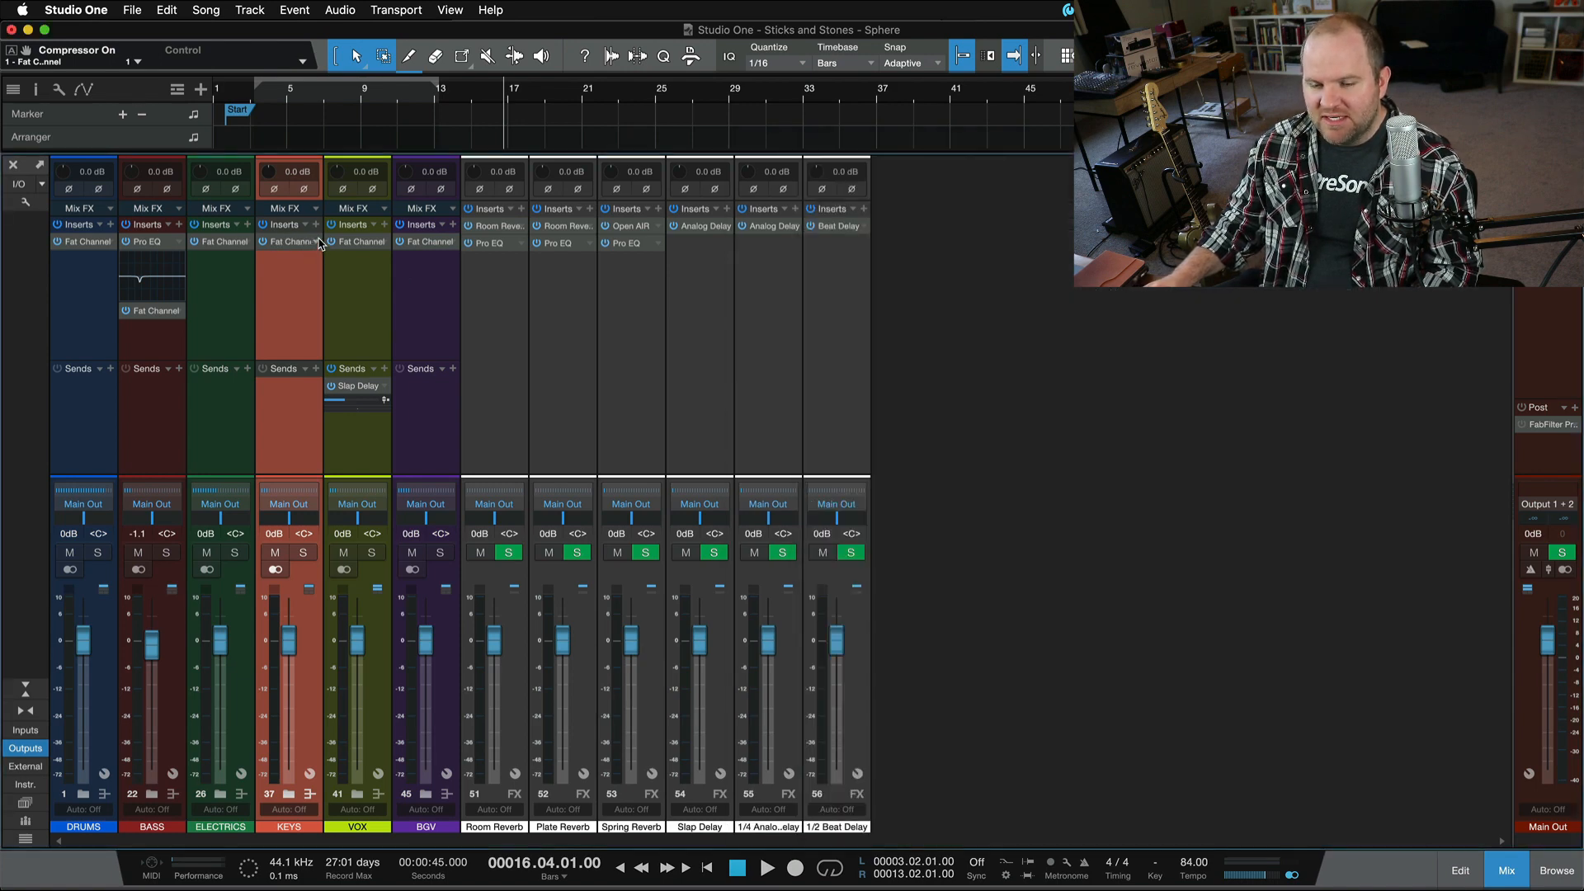
- Examine the plug-ins on the DRUMS, ELECTRICS, VOX and BGV buses and on the reverb and delay effects channels
left_click(75, 293)
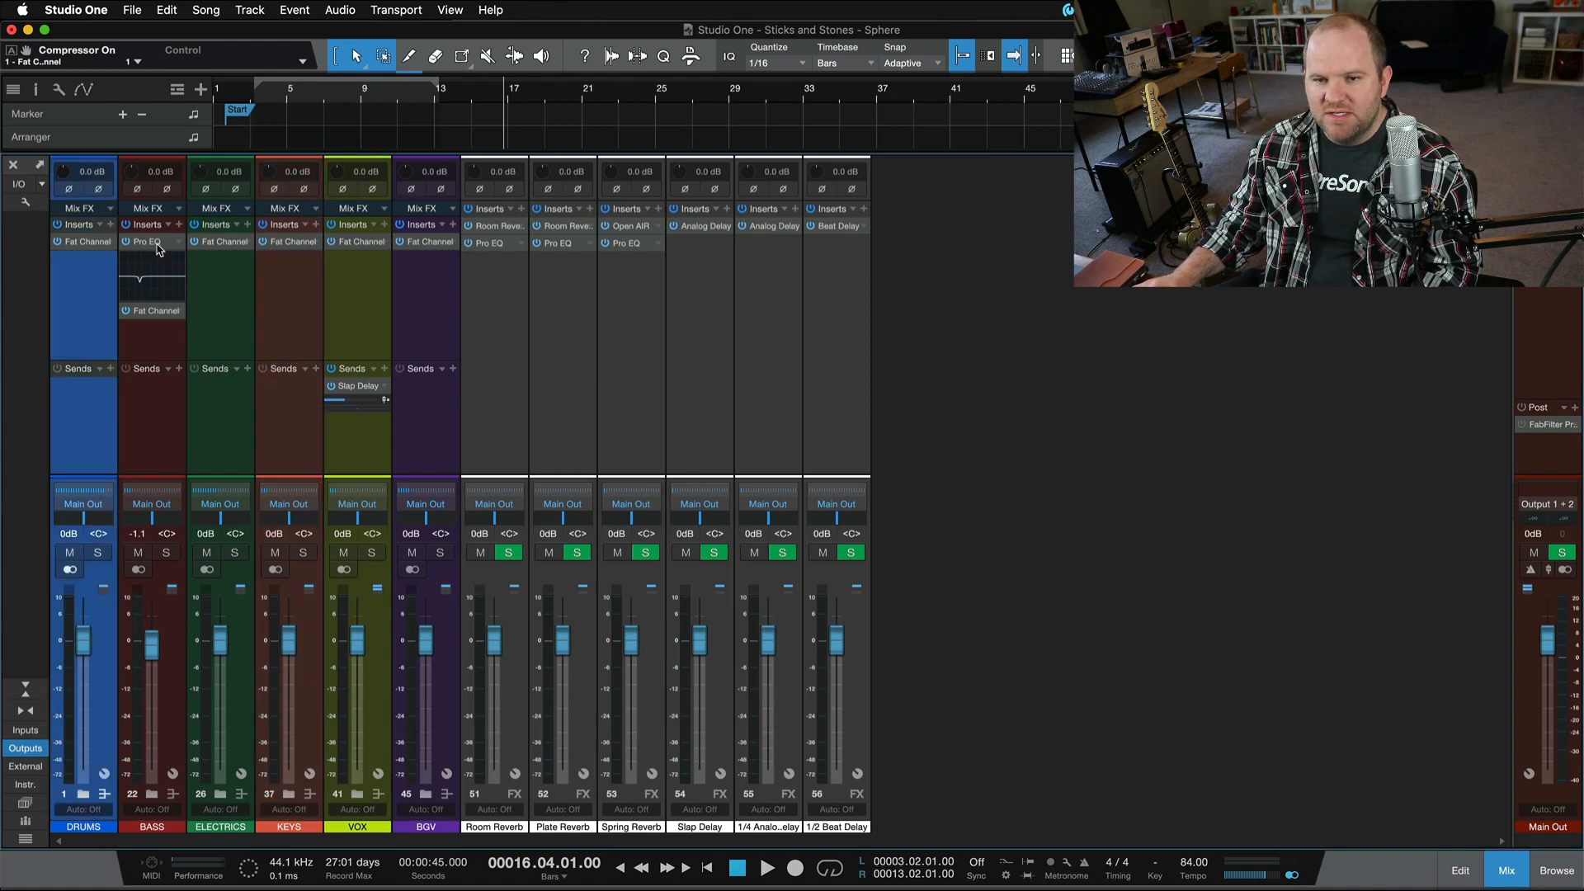
left_click(196, 322)
left_click(355, 273)
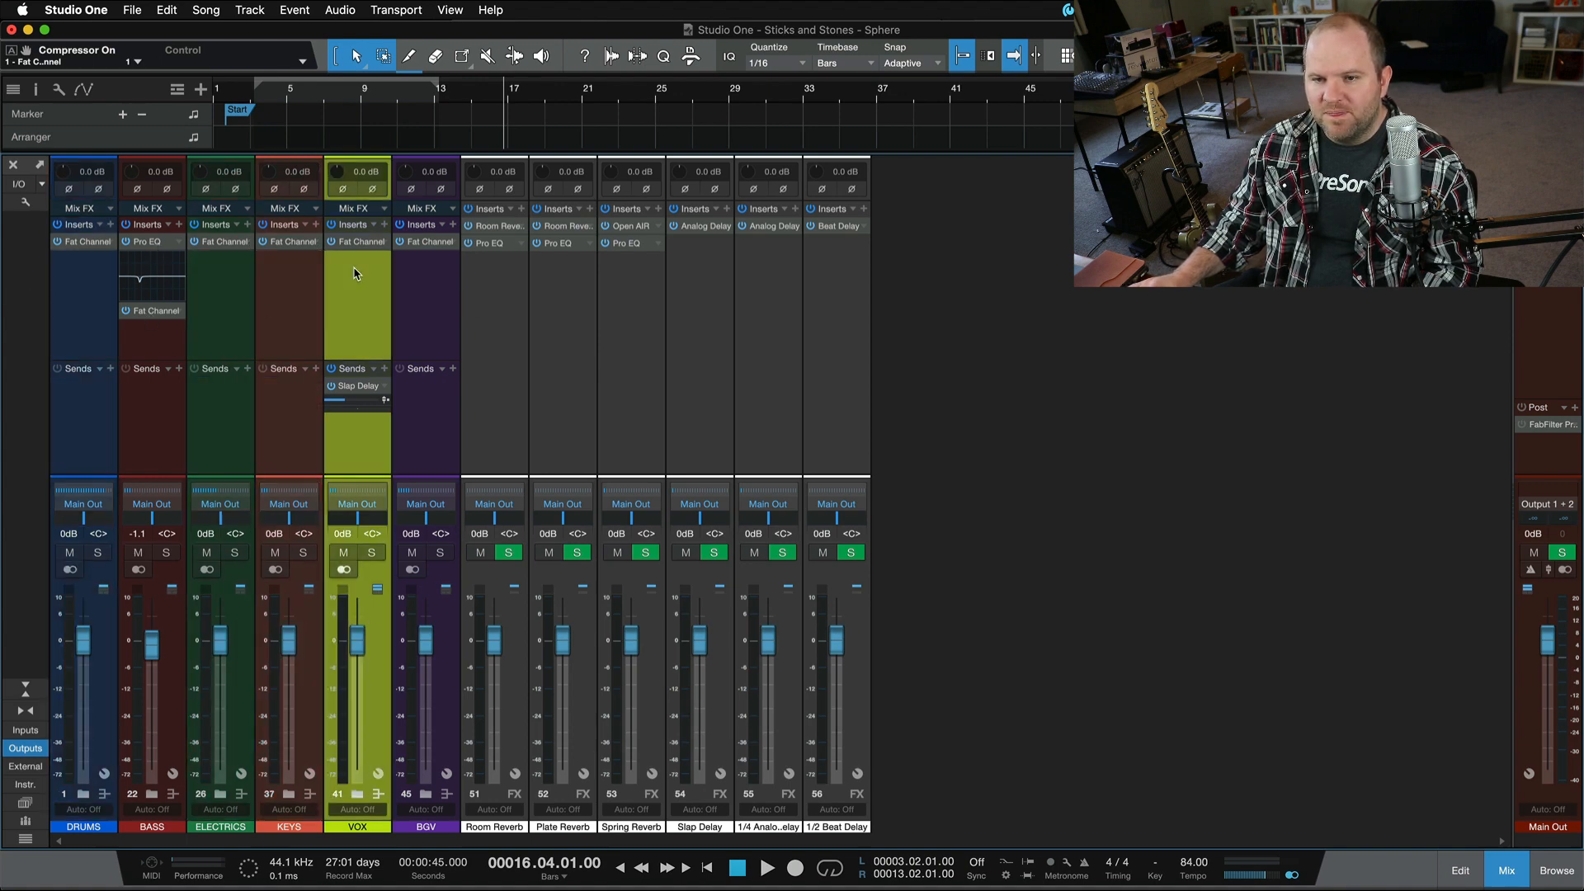
left_click(425, 282)
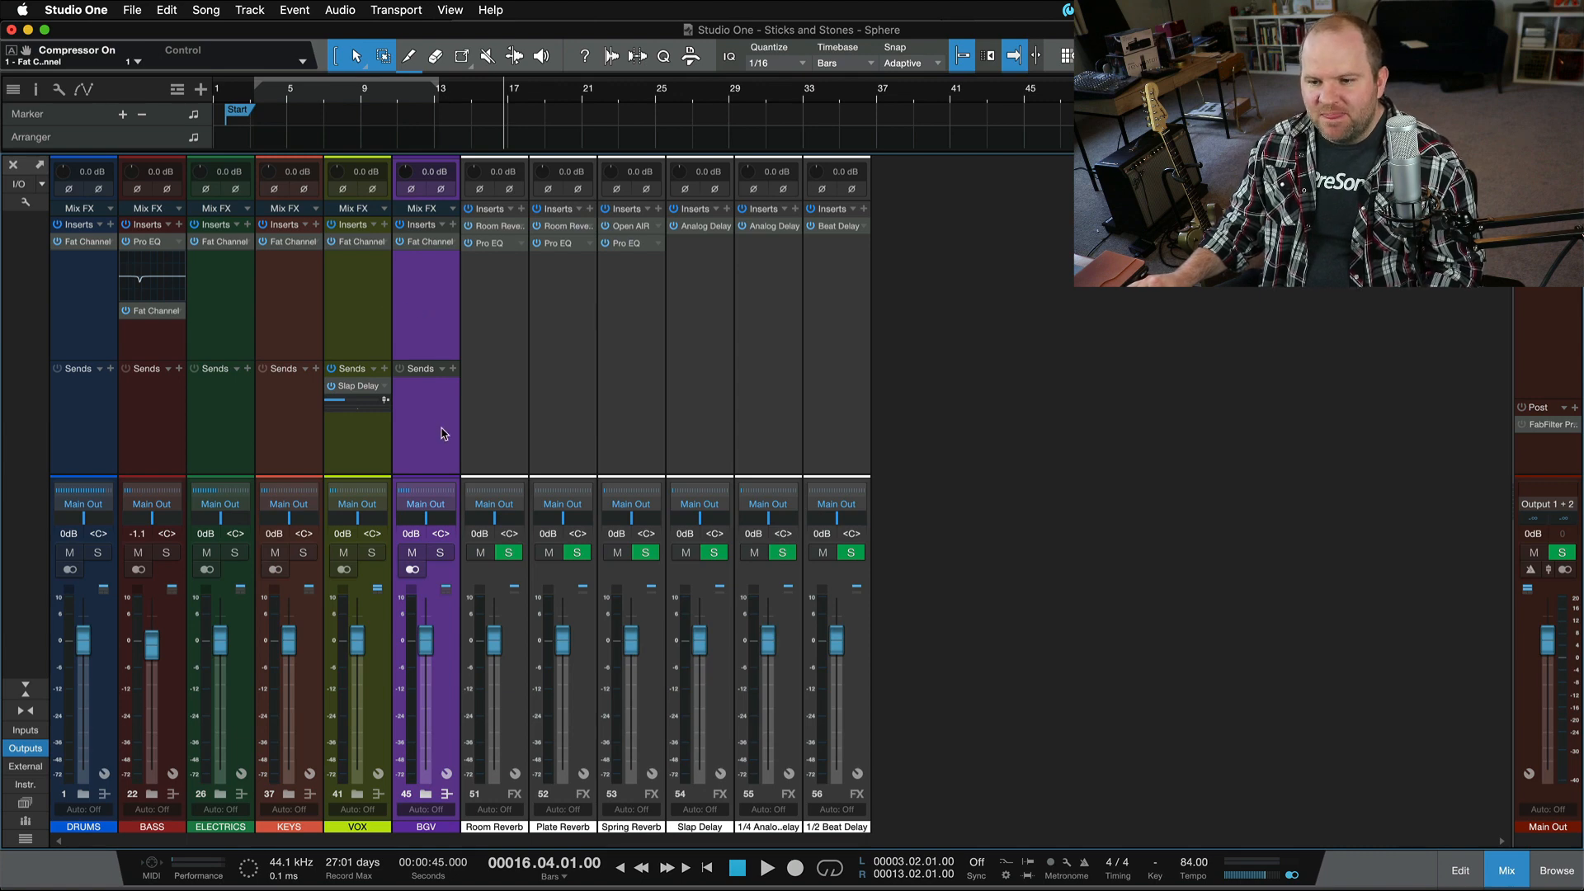
left_click(648, 455)
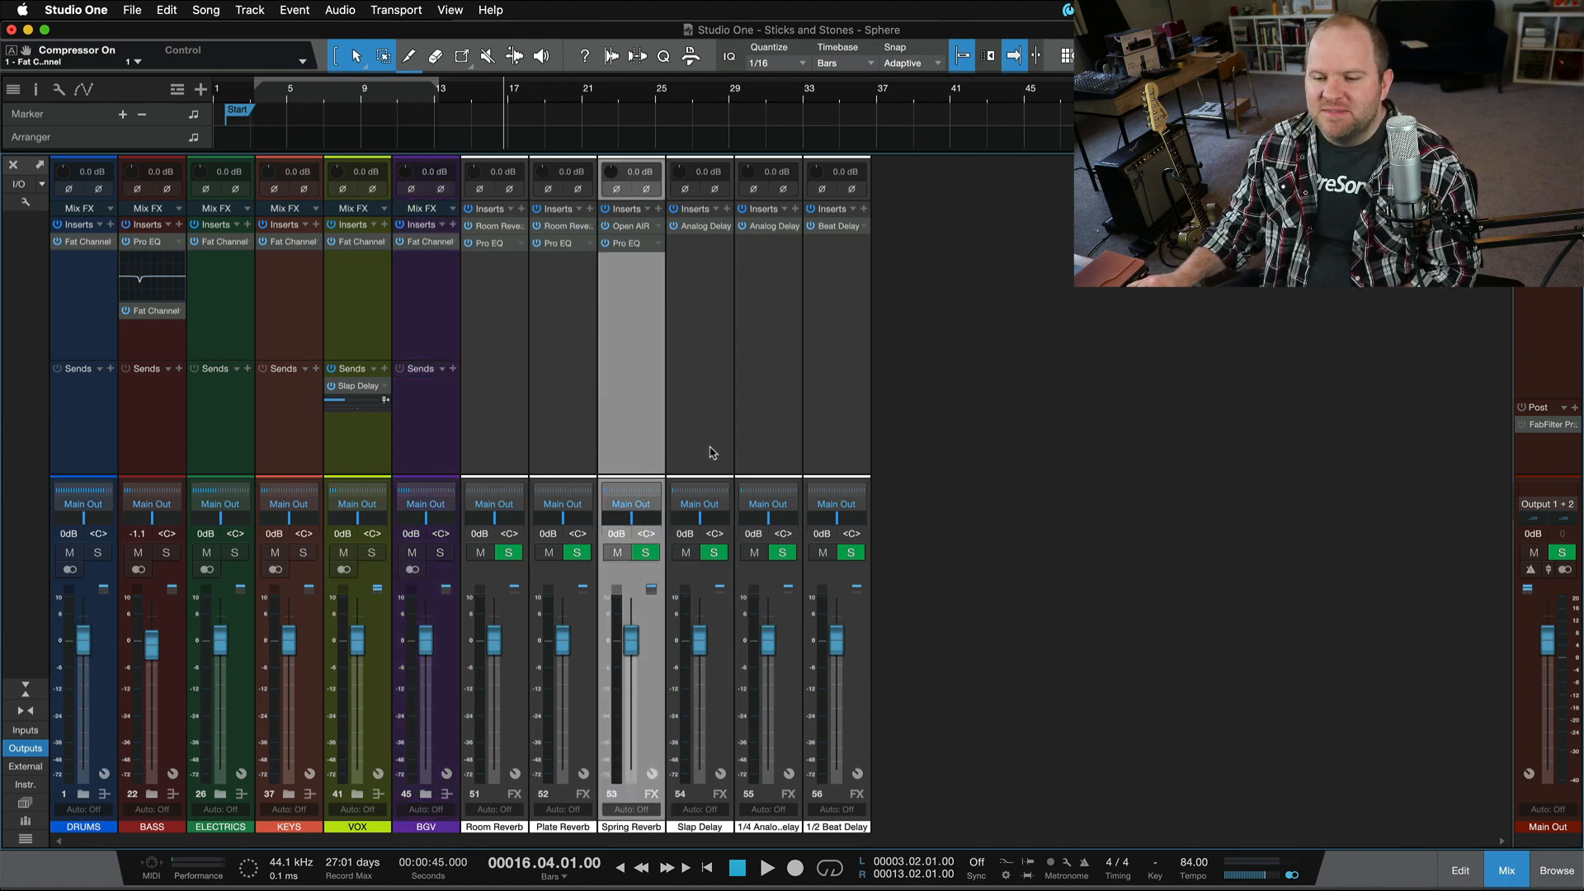
left_click(754, 443, "shift")
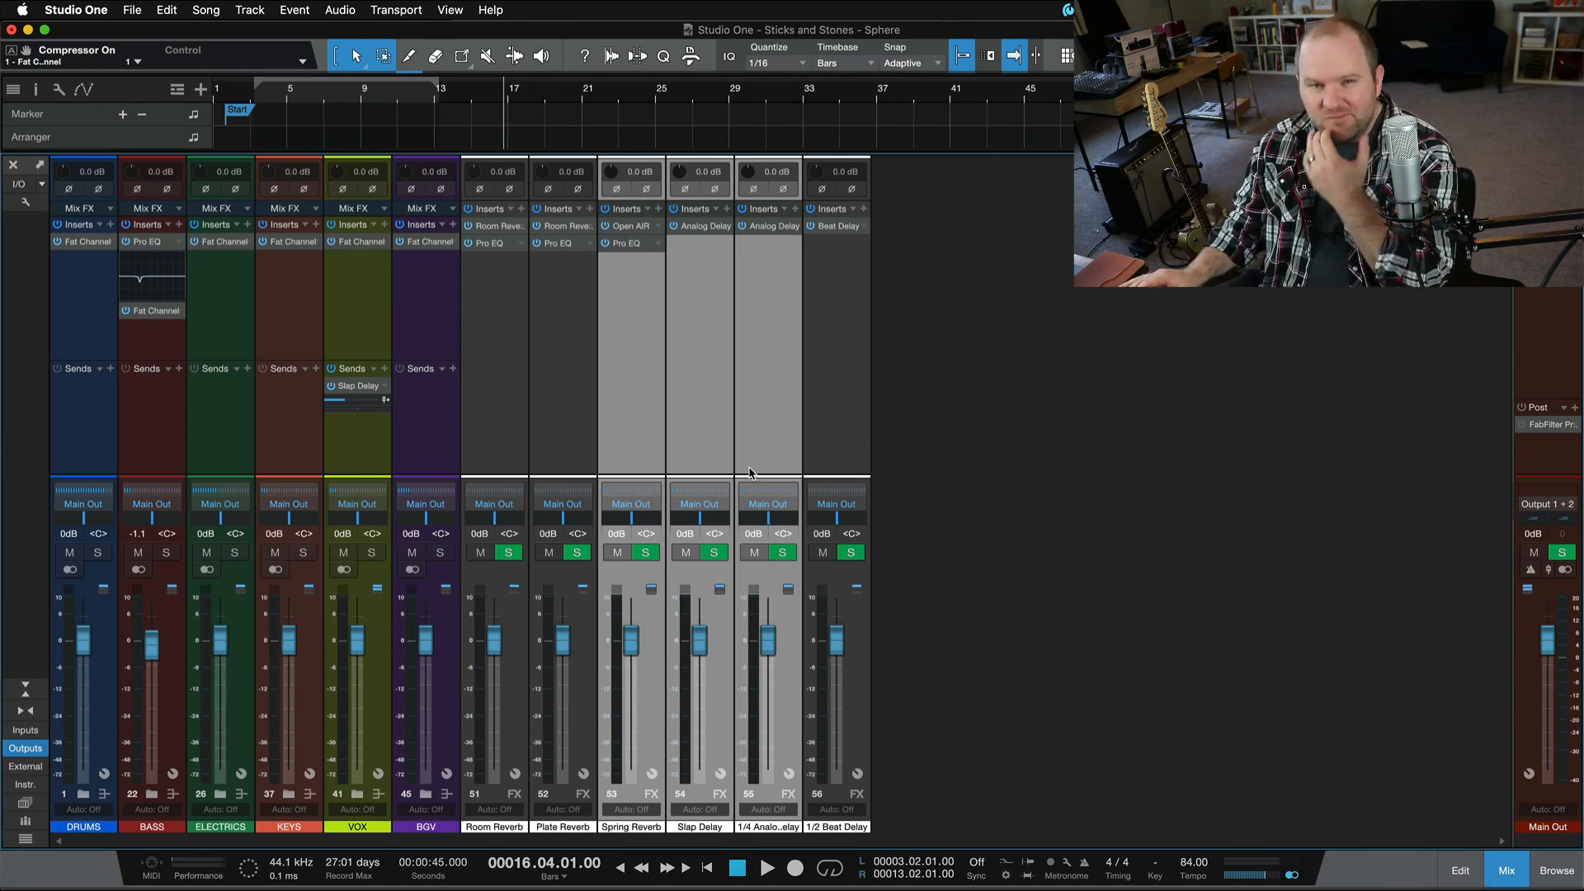
- Select the BGV, DRUMS, BASS, ELECTRICS and KEYS bus channels in turn to review the bus layout, ending on DRUMS
left_click(434, 287)
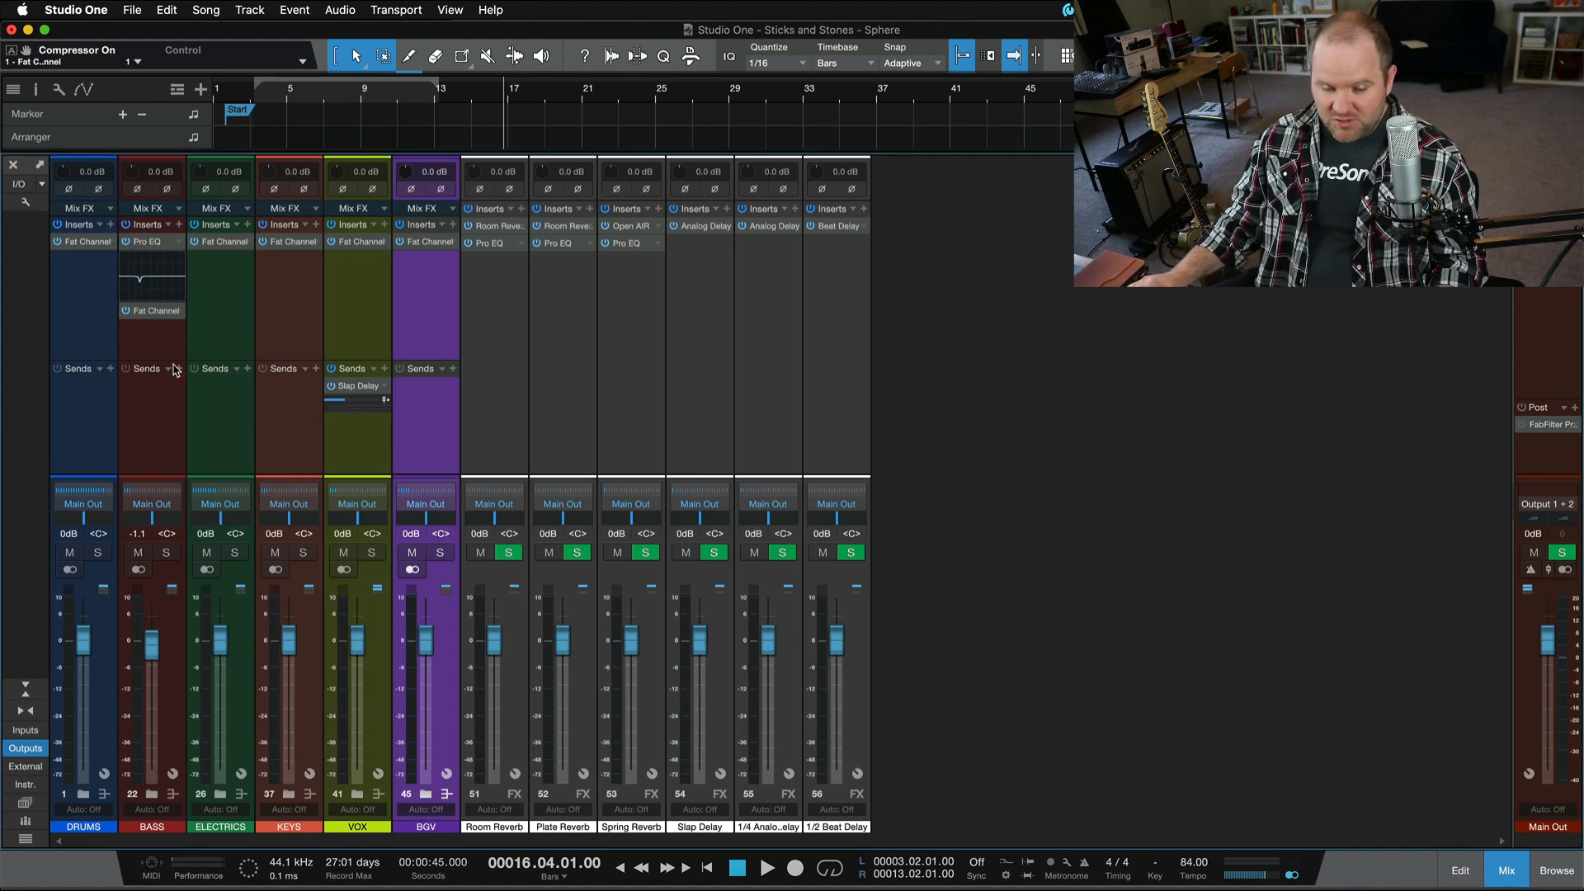
left_click(79, 418)
left_click(145, 439)
left_click(224, 439)
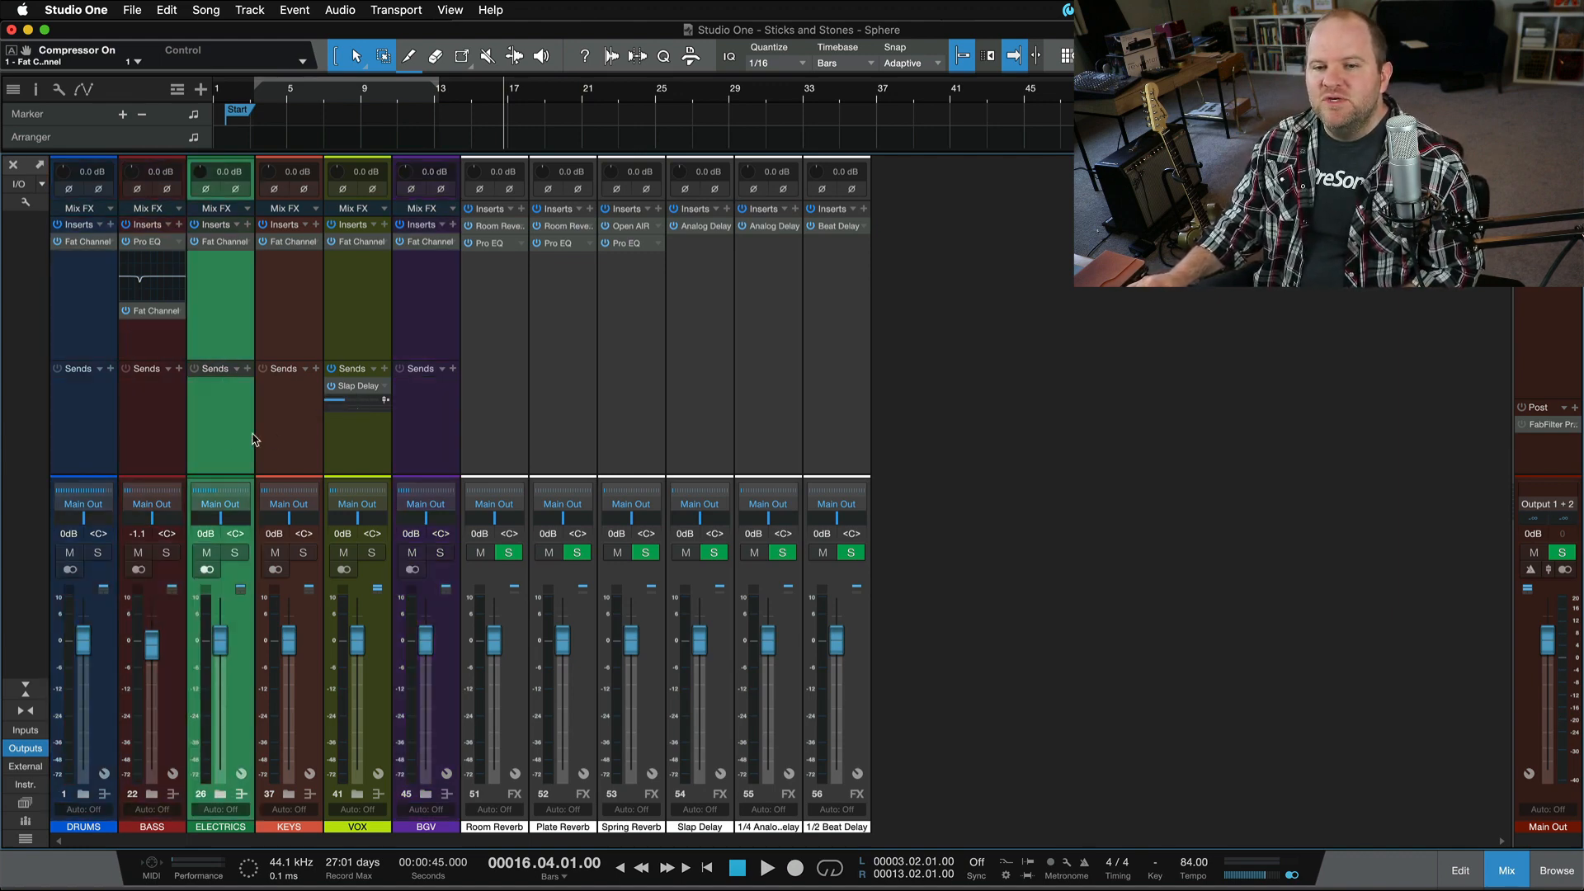
left_click(292, 440)
left_click(422, 453)
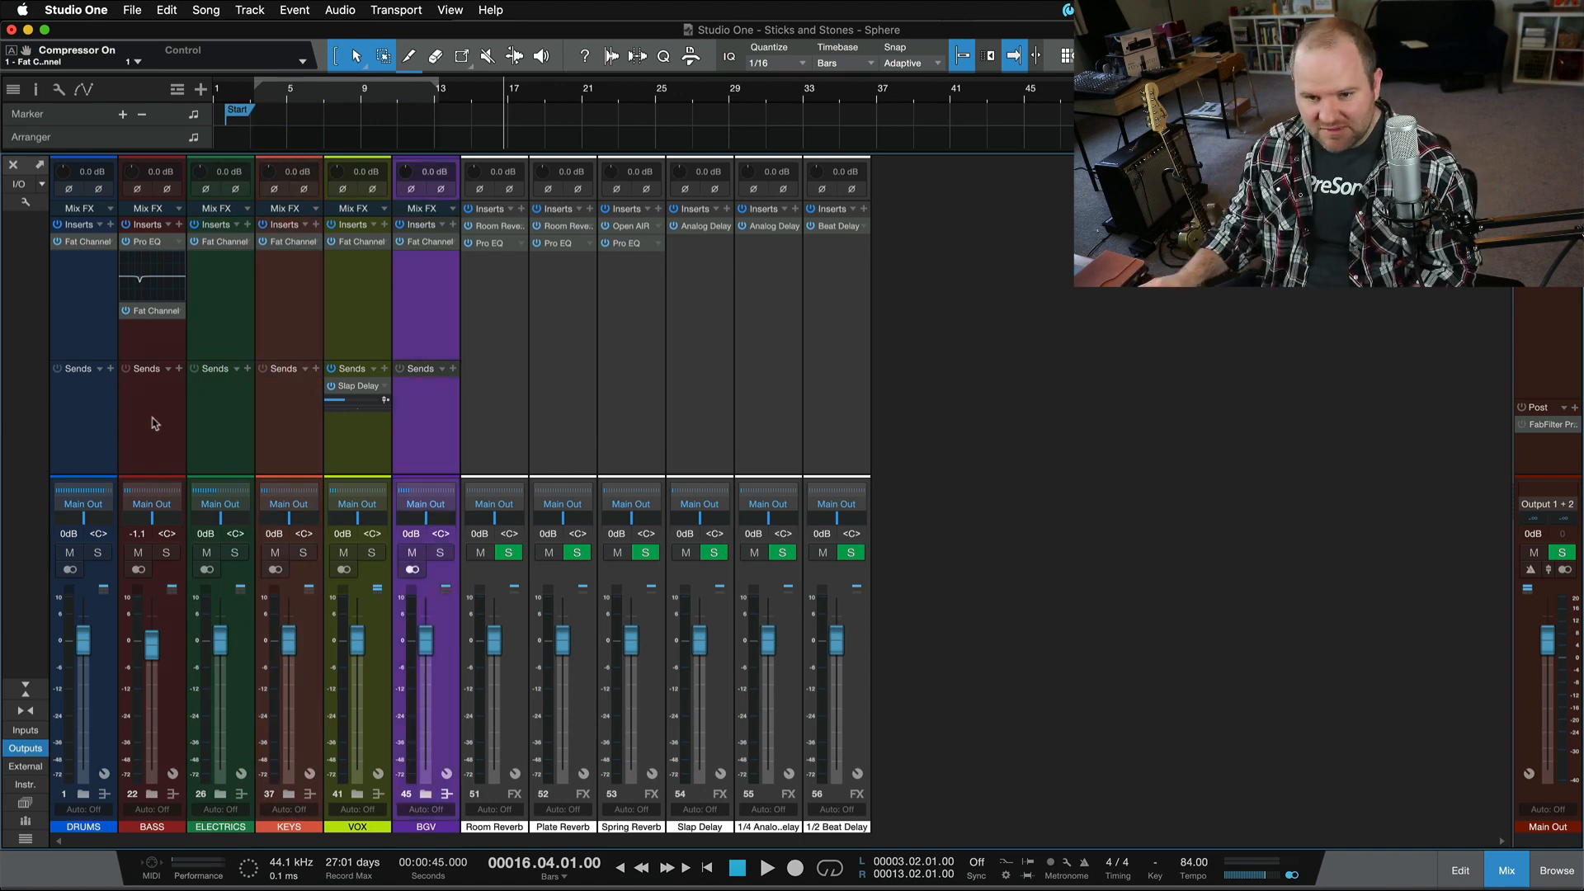
left_click(82, 409)
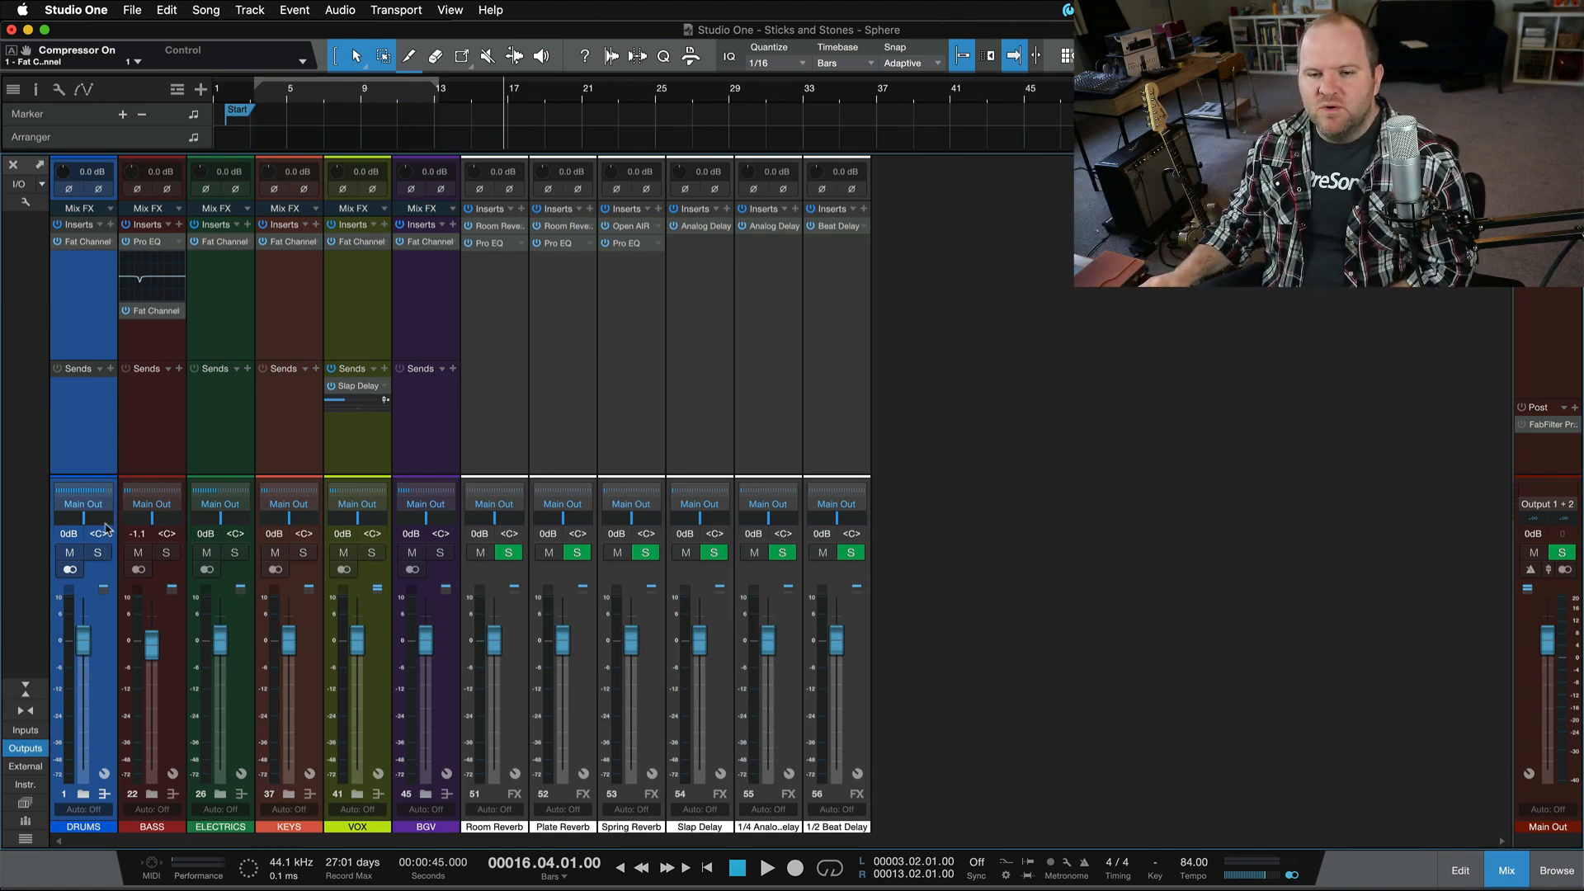
- Expand the DRUMS bus in the mixer and look over its individual drum channels, ending with Kick out selected
left_click(85, 795)
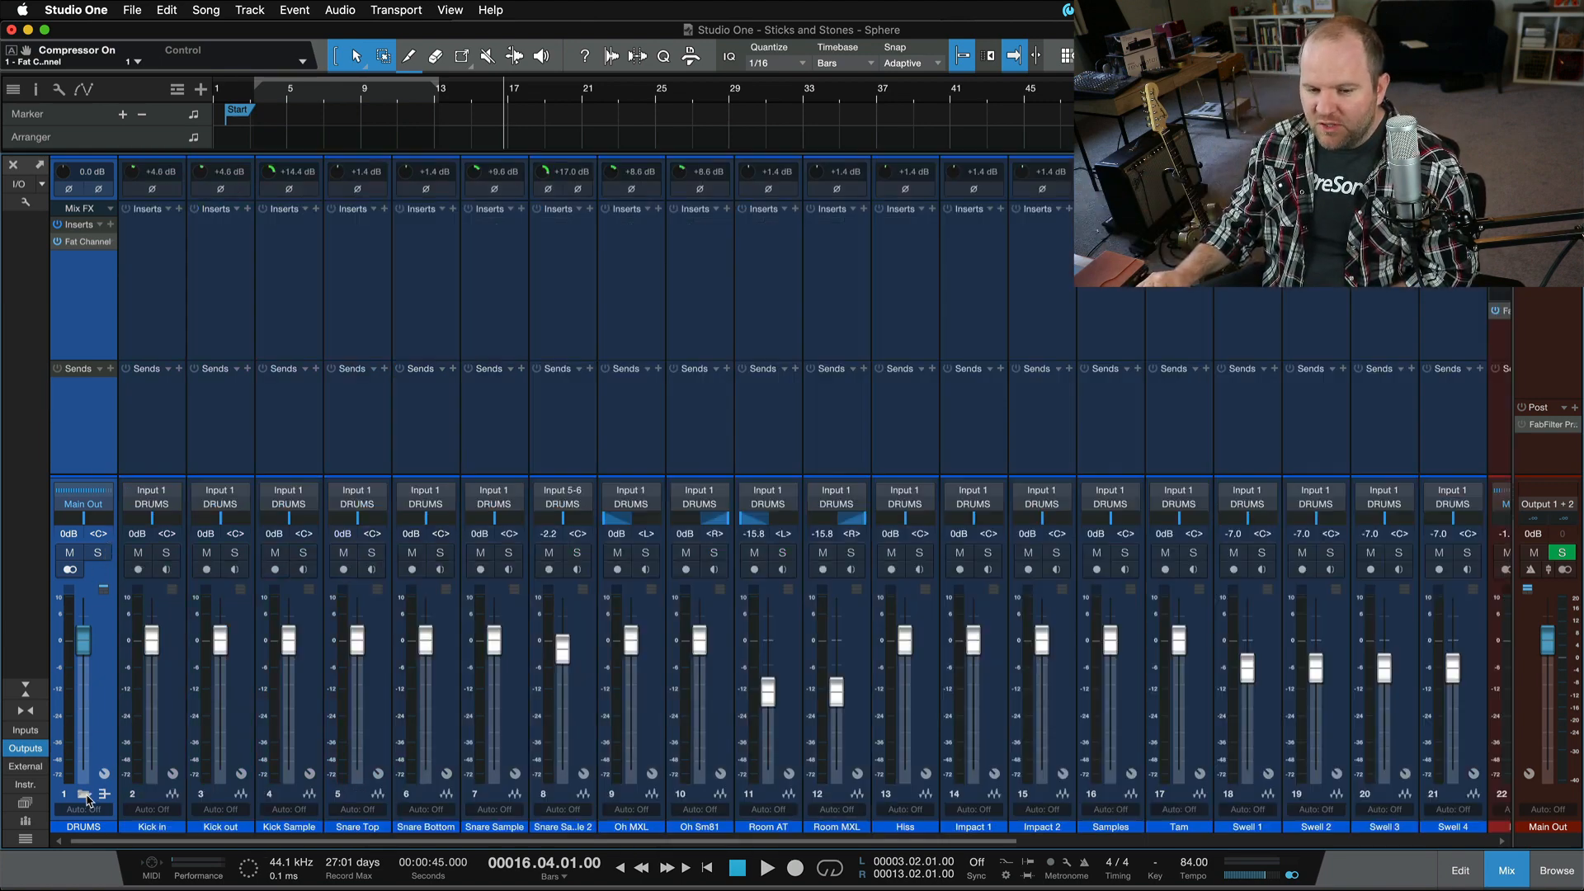
scroll(141, 438, "right", 5)
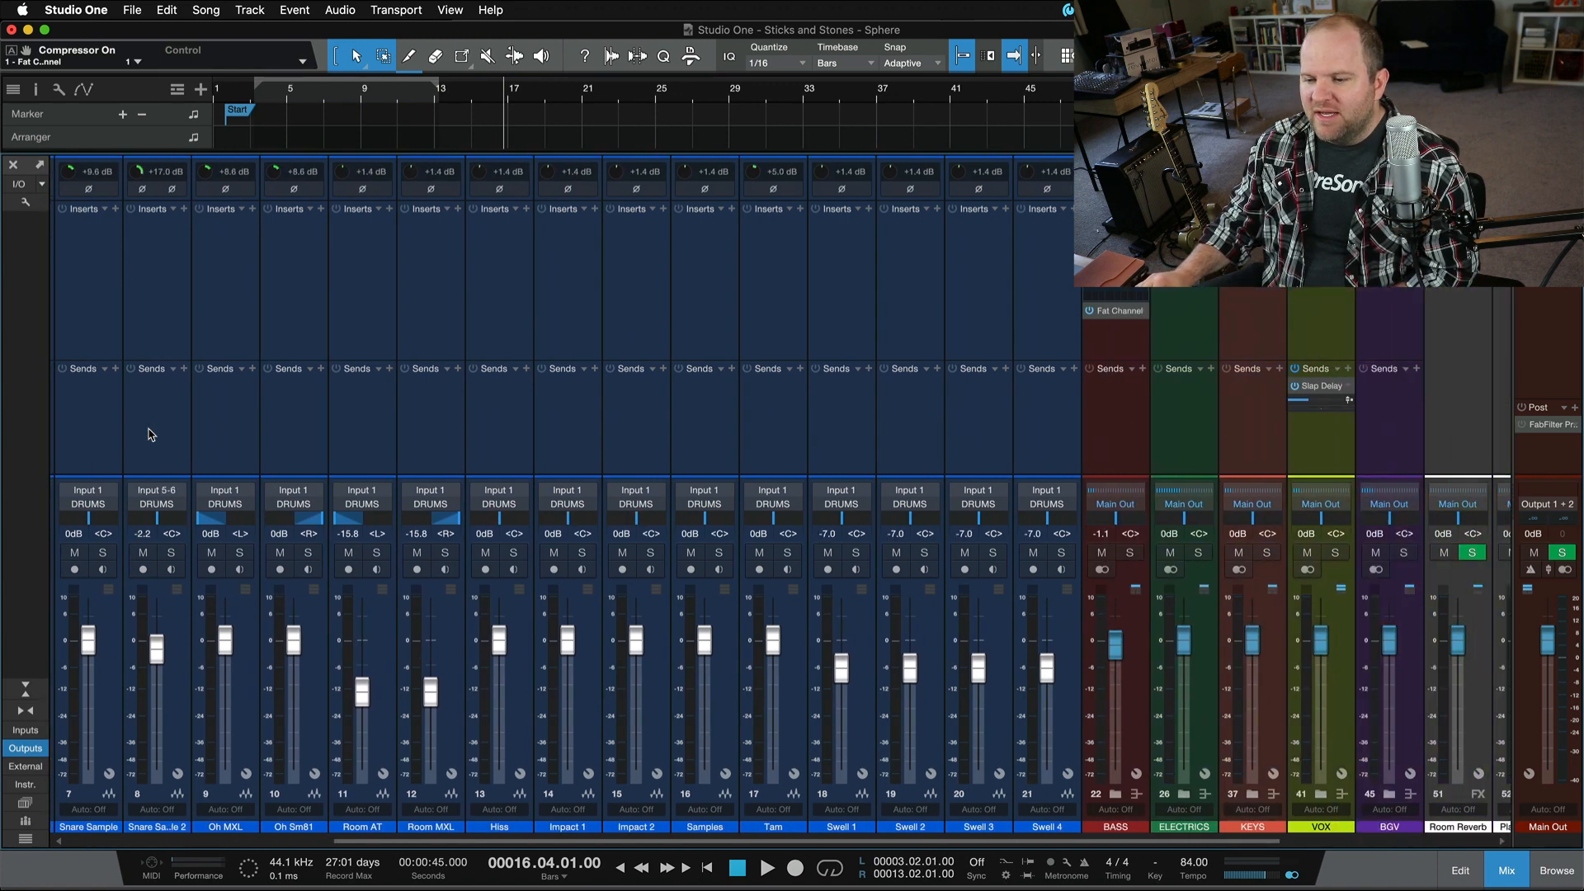
scroll(334, 421, "left", 5)
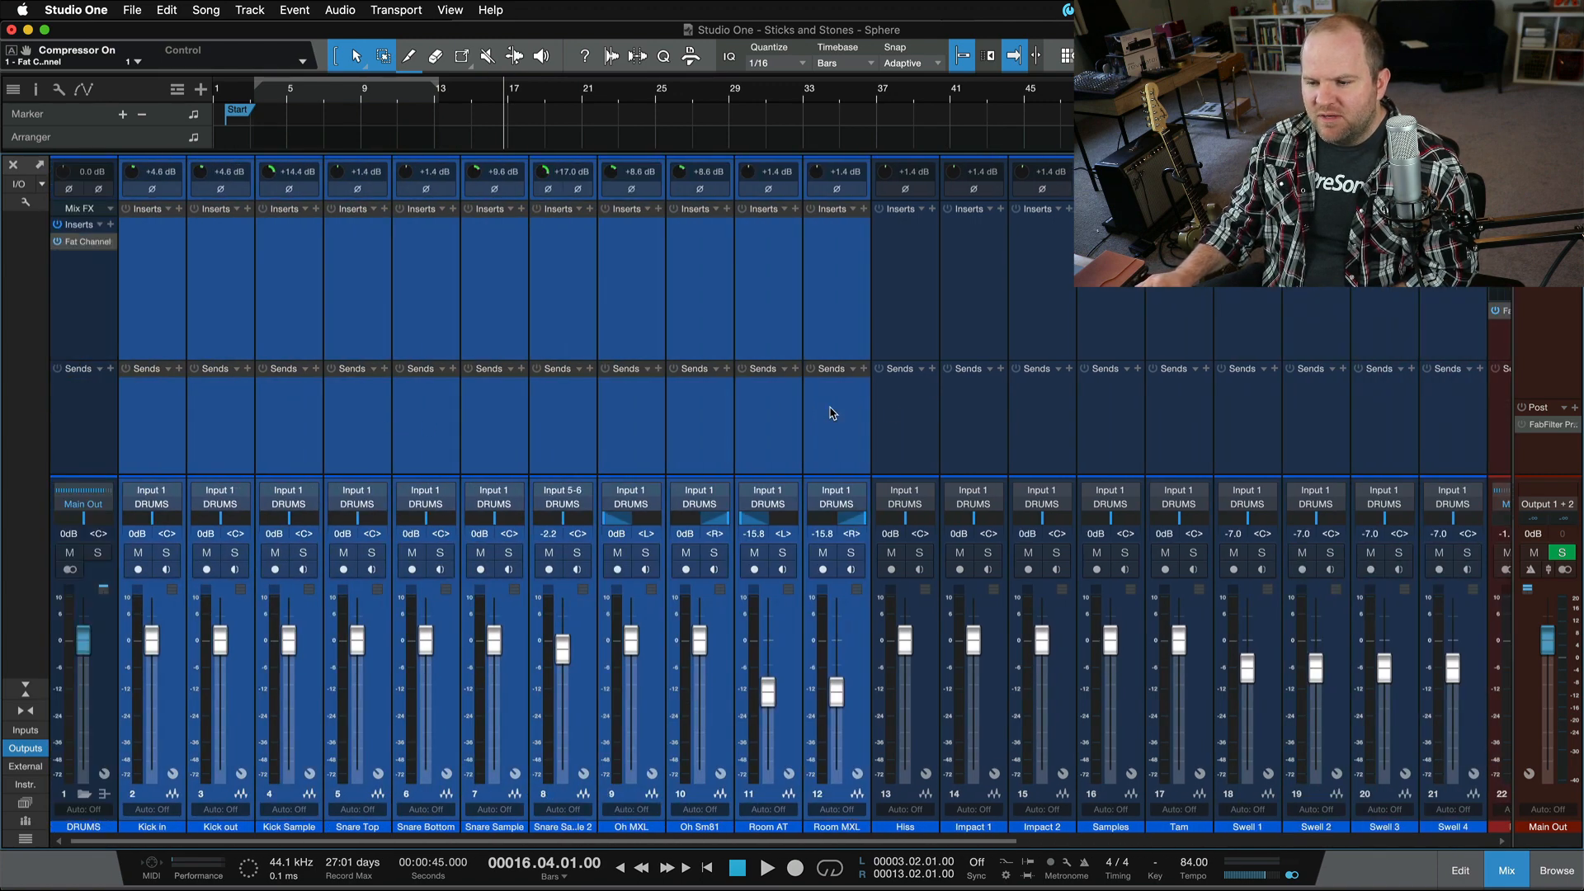
left_click(1291, 423)
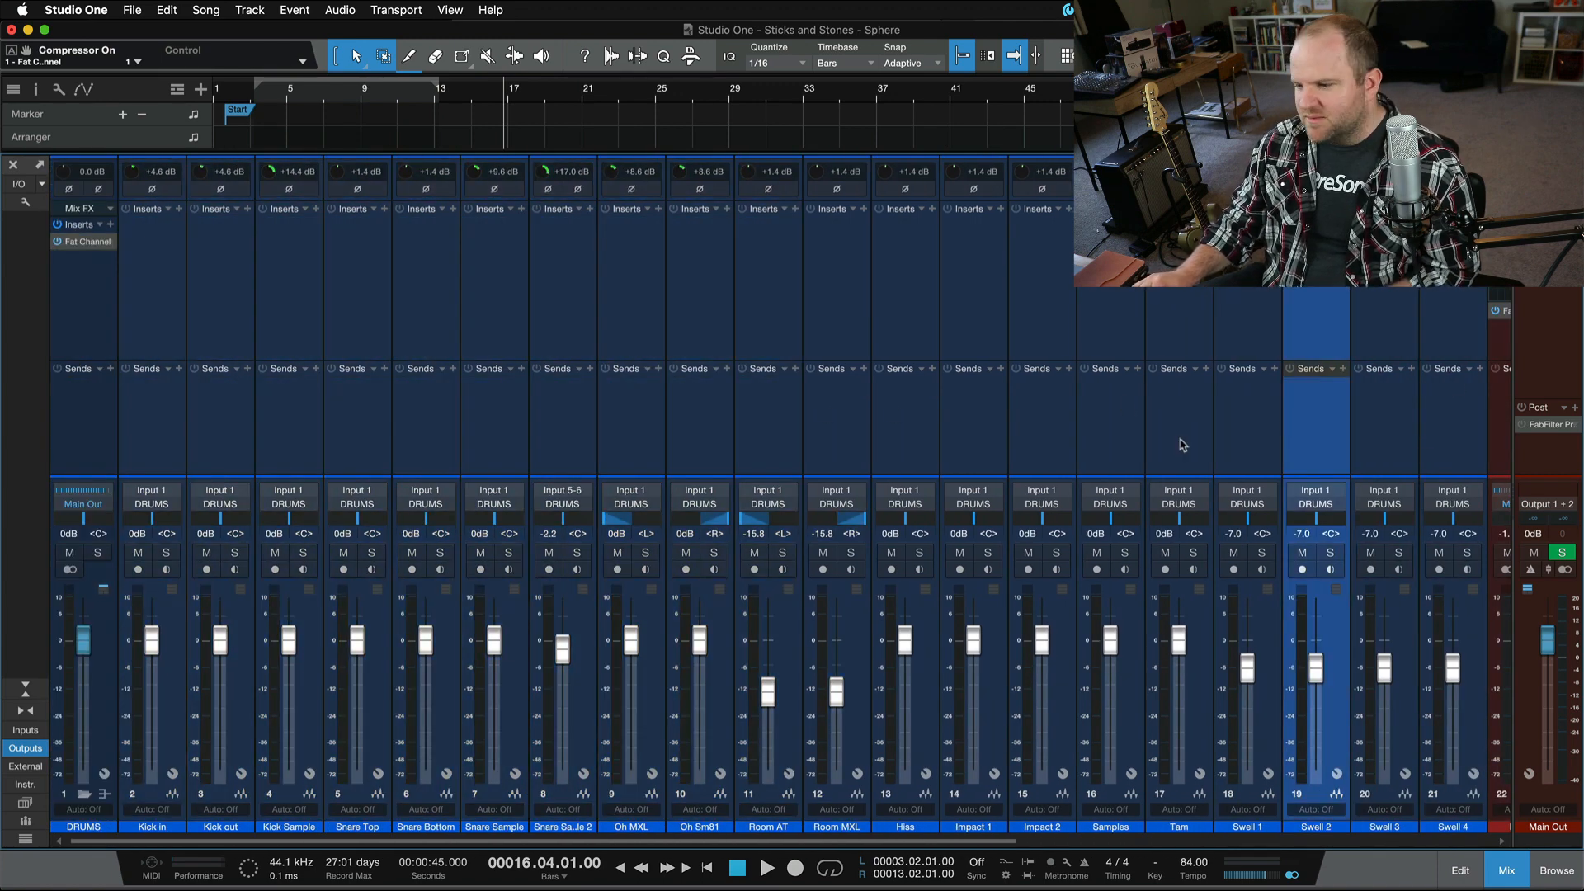
left_click(112, 406)
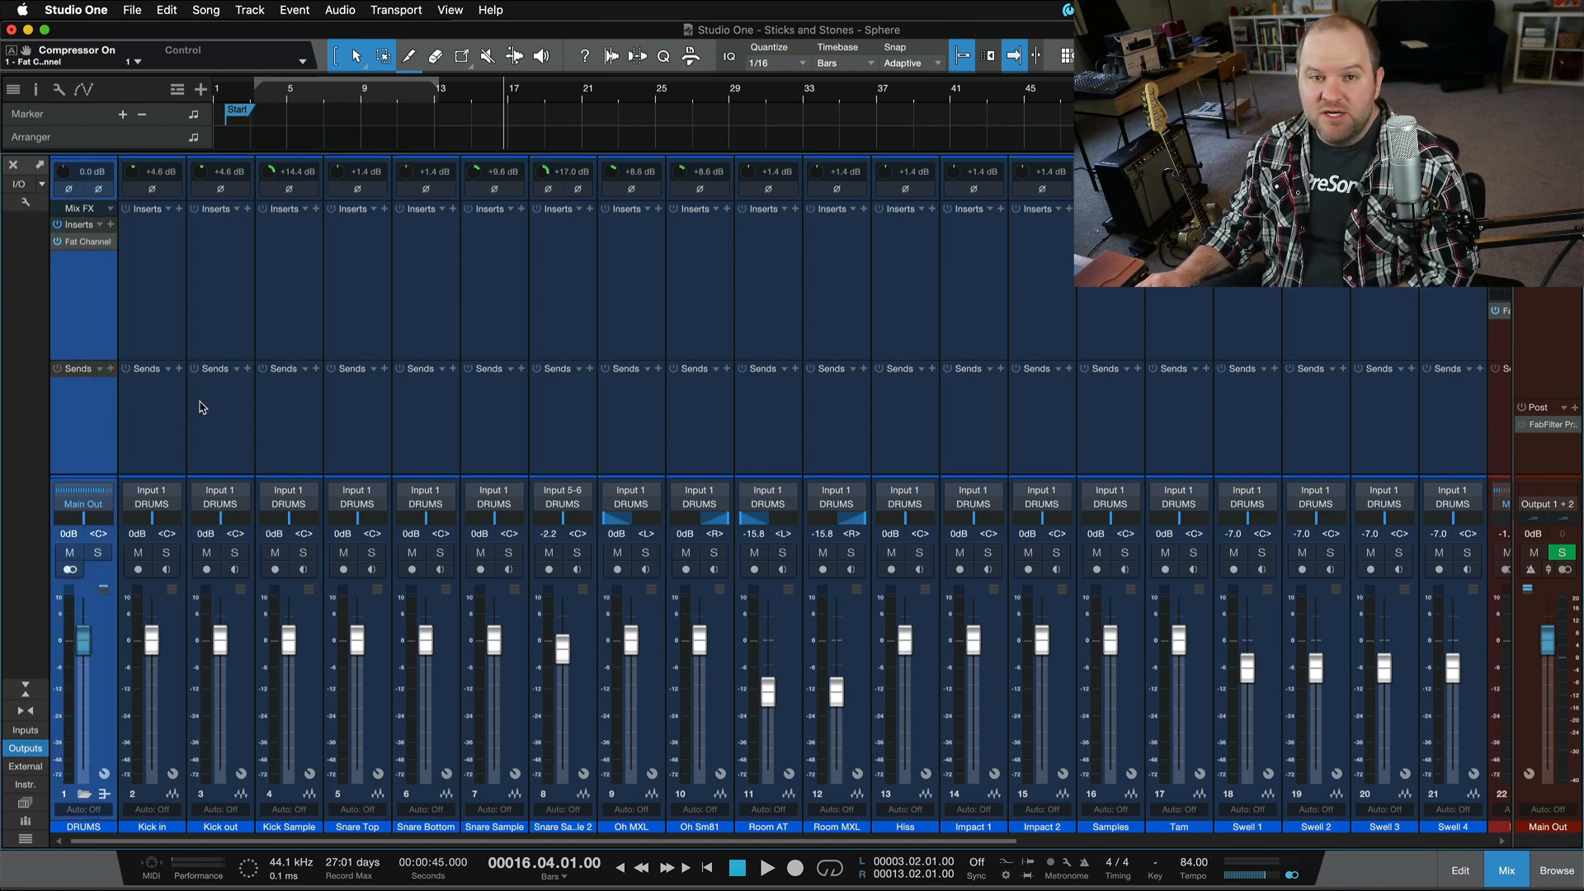
left_click(206, 316)
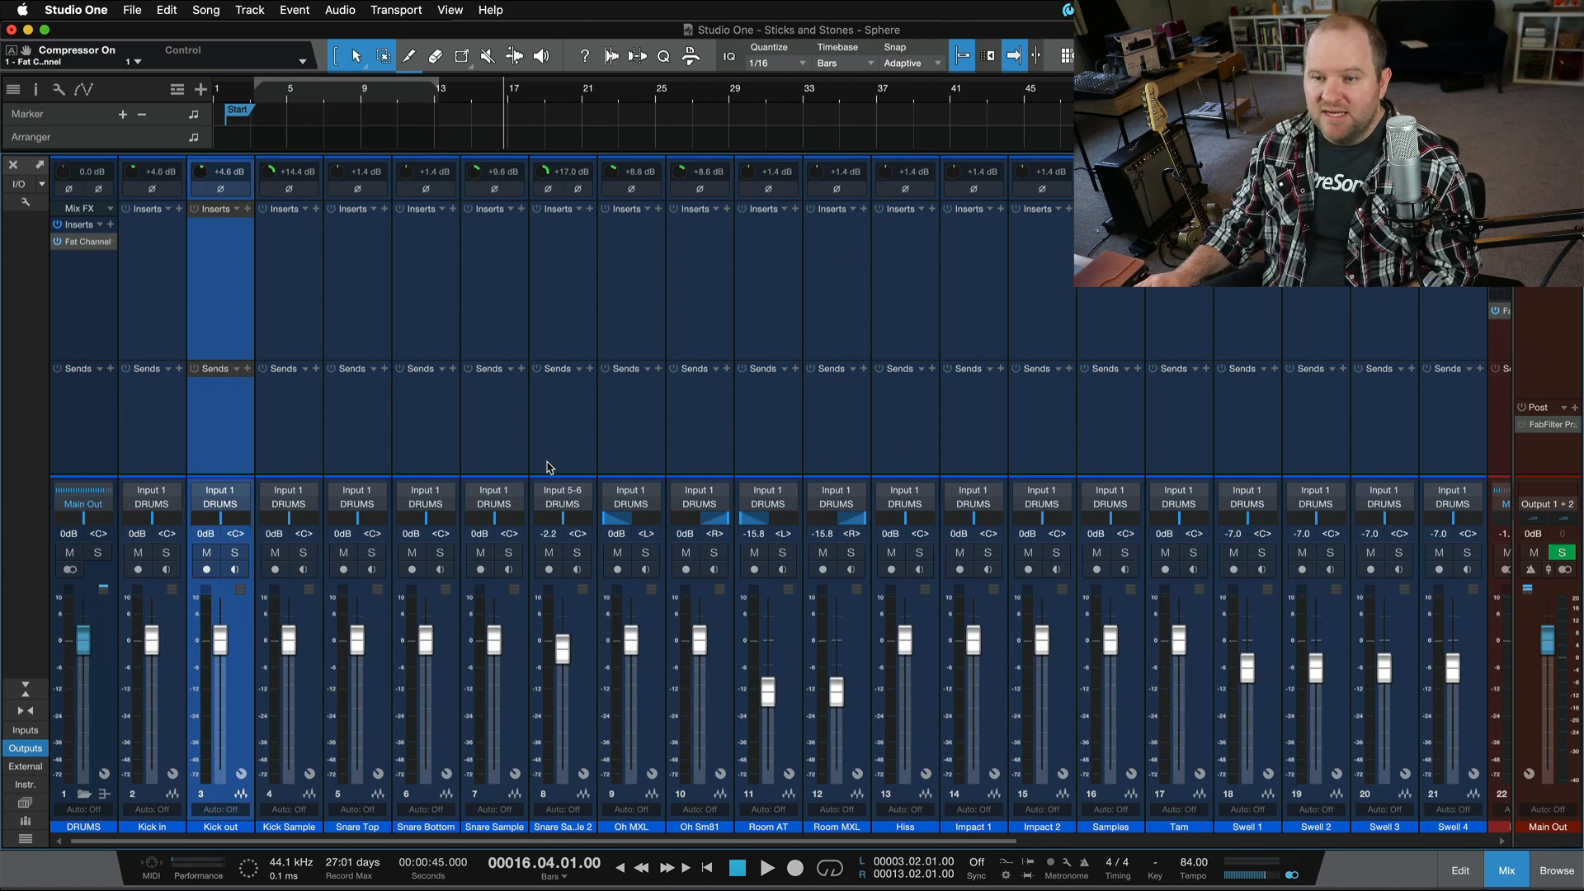
- Open the DRUMS bus's Fat Channel plug-in, moving its window aside, and solo the selected Kick out channel
left_click(89, 241)
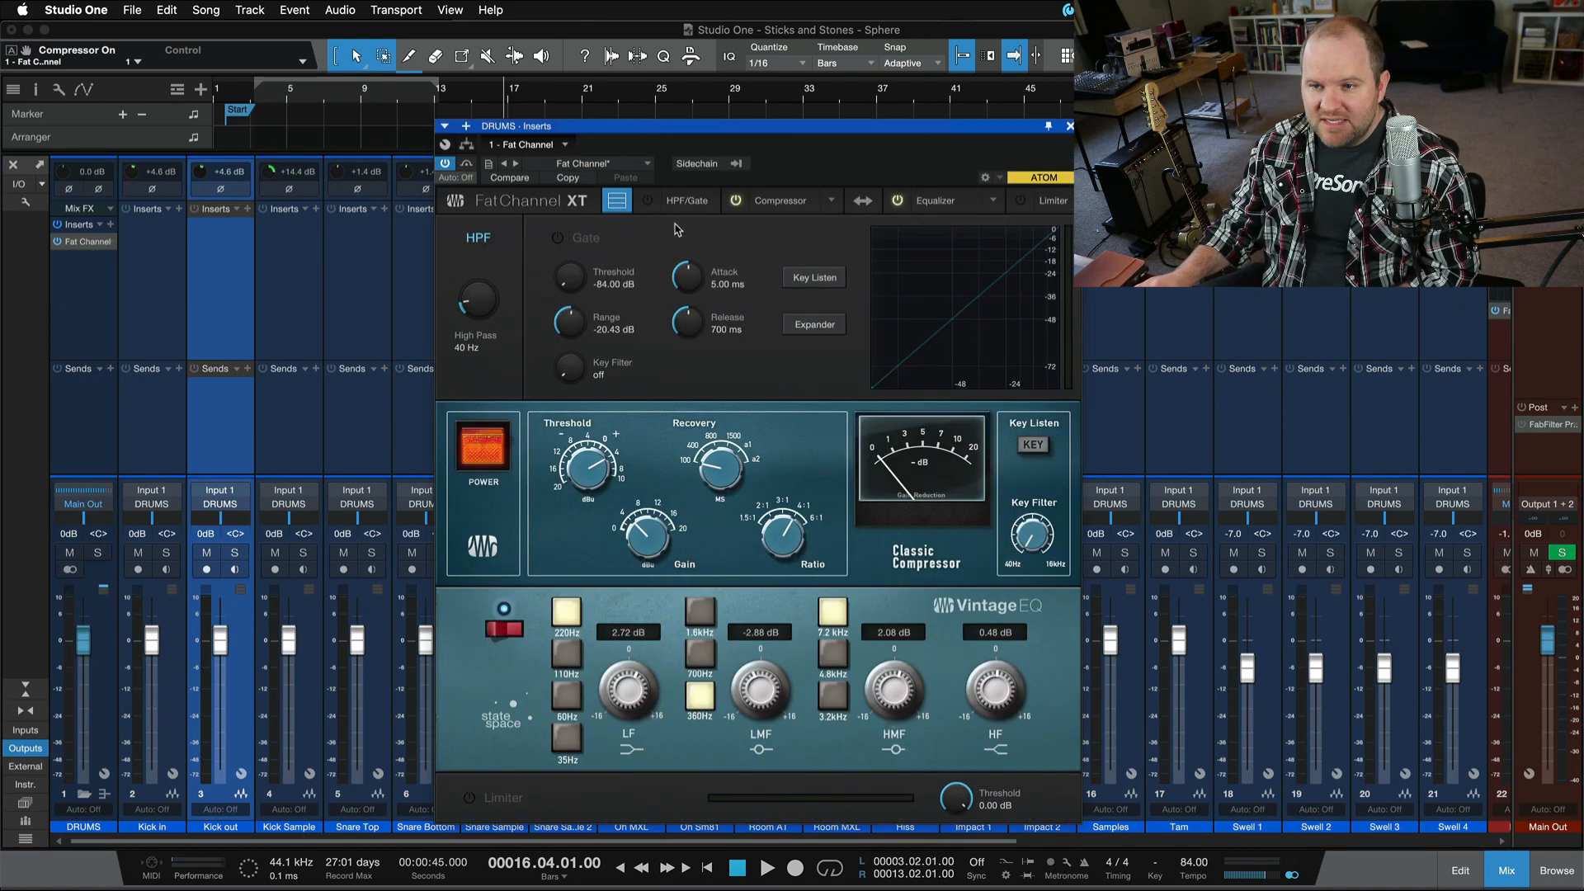
left_click_drag(685, 130, 538, 39)
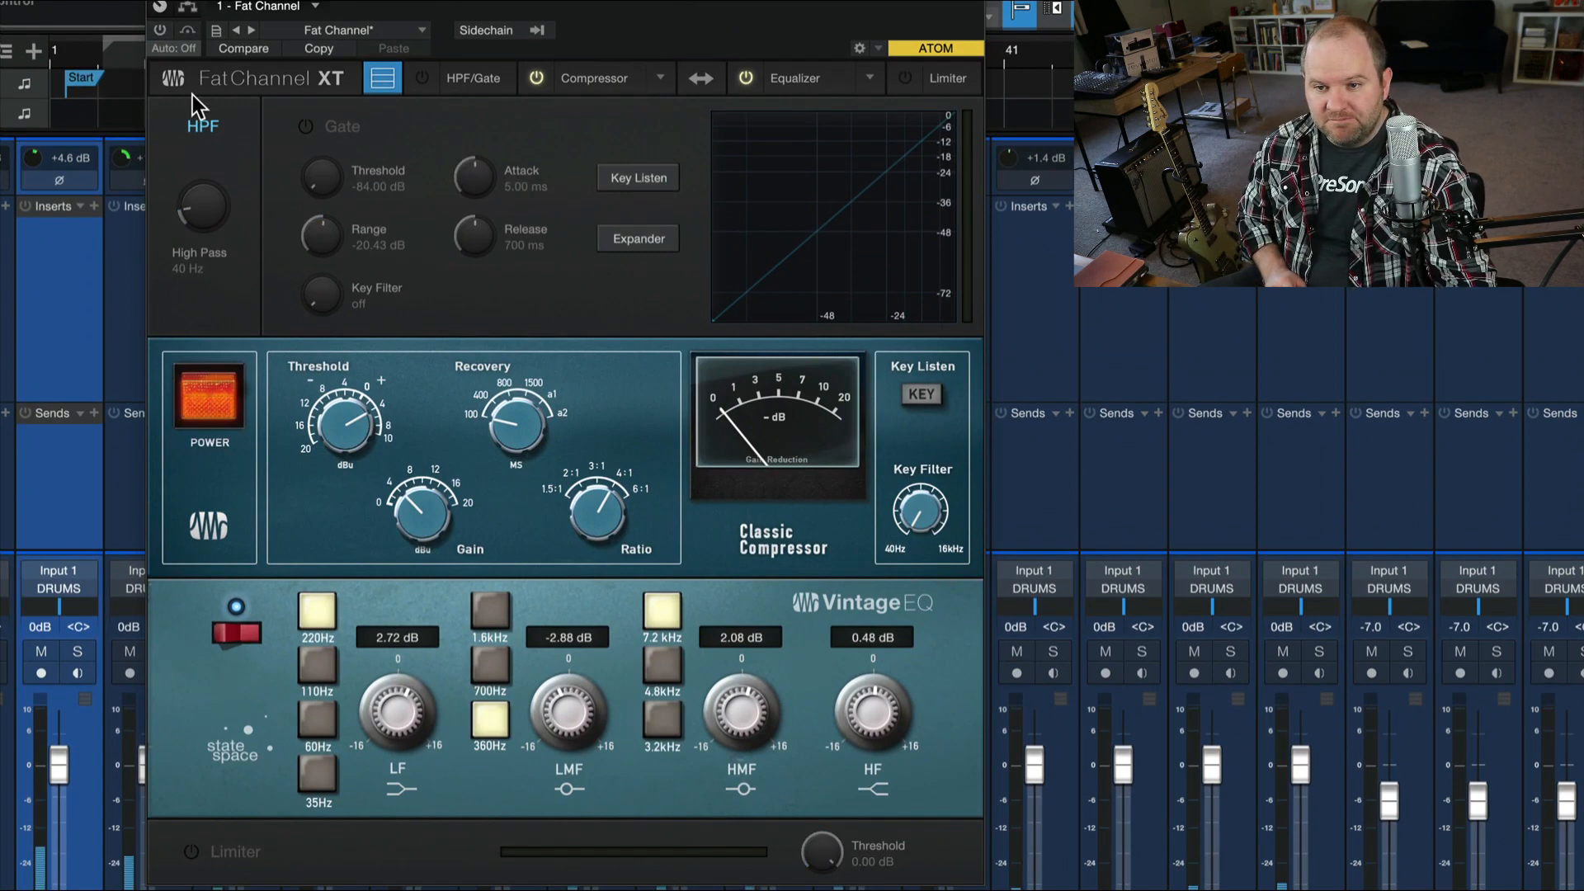
key("s")
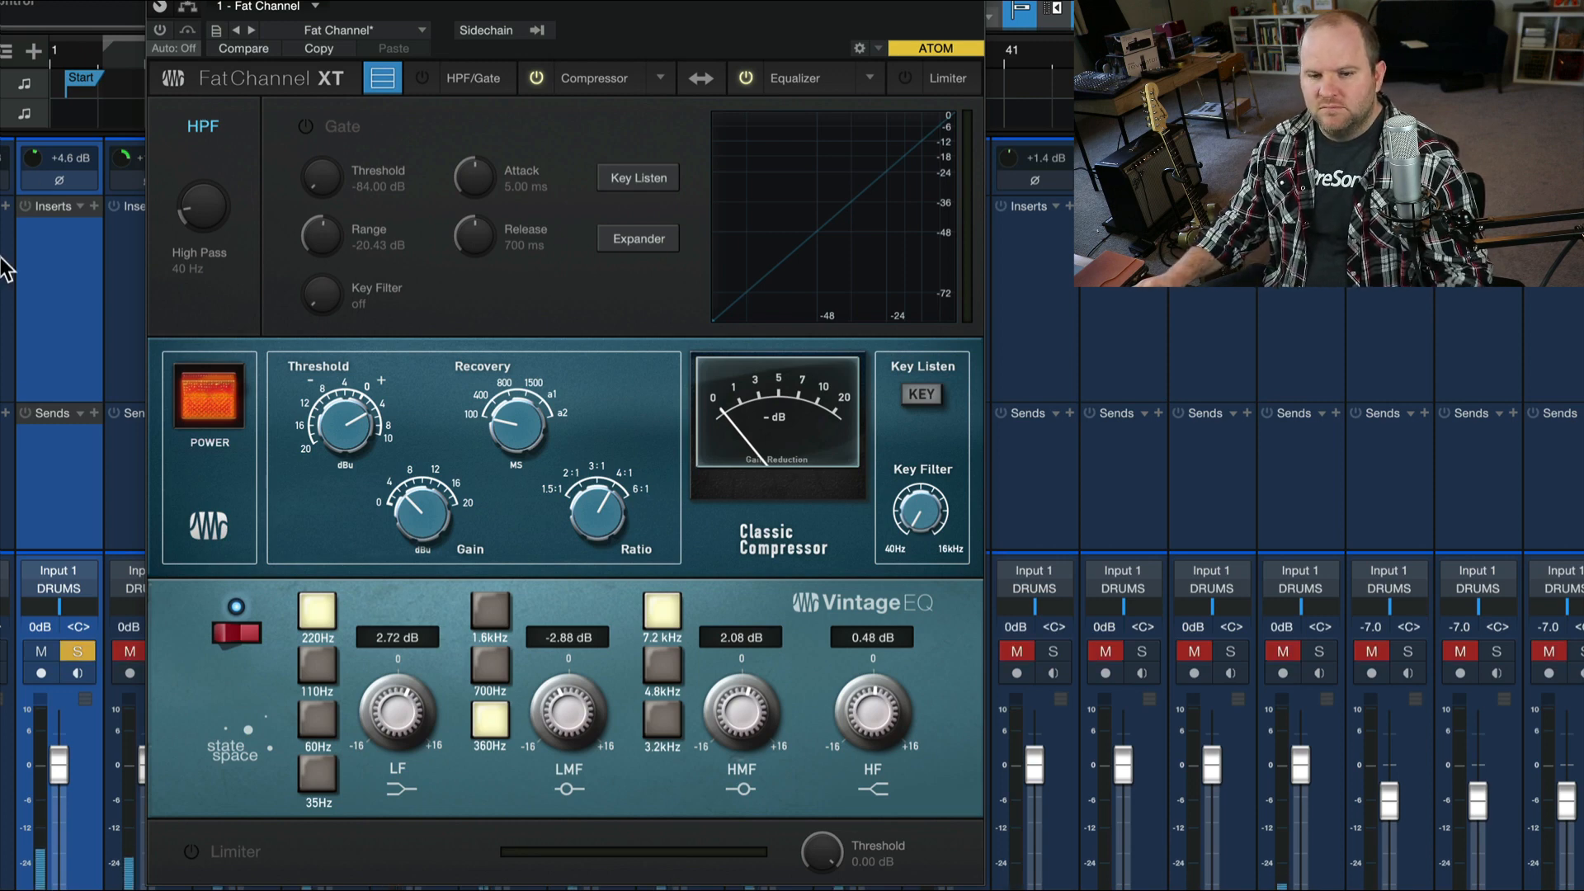
- Unsolo the Kick out channel and solo the whole DRUMS bus
key("s")
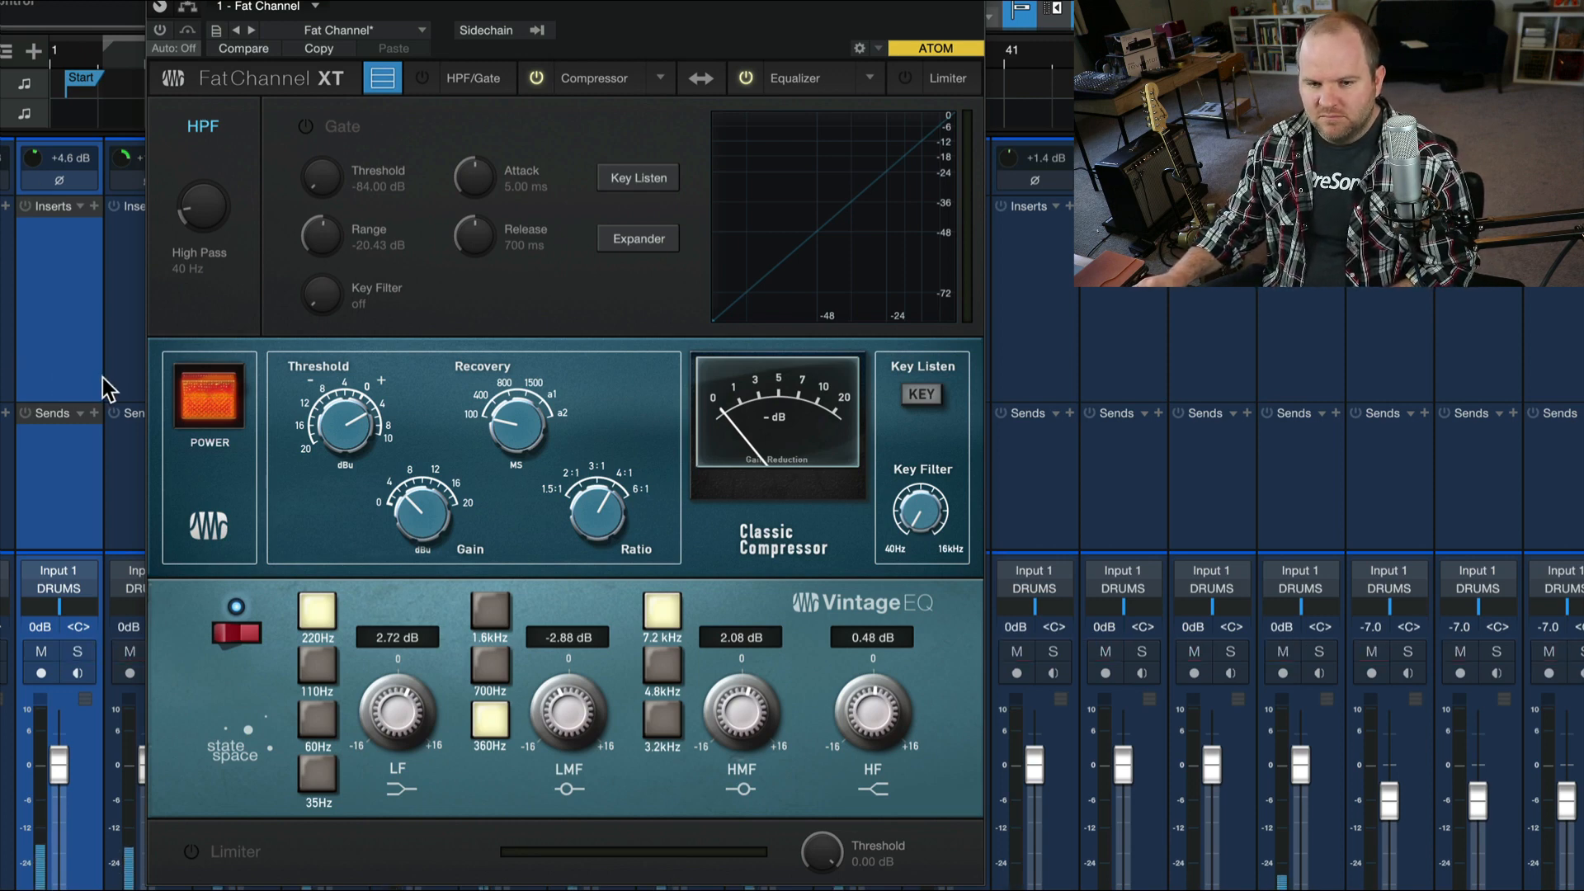
left_click(103, 377)
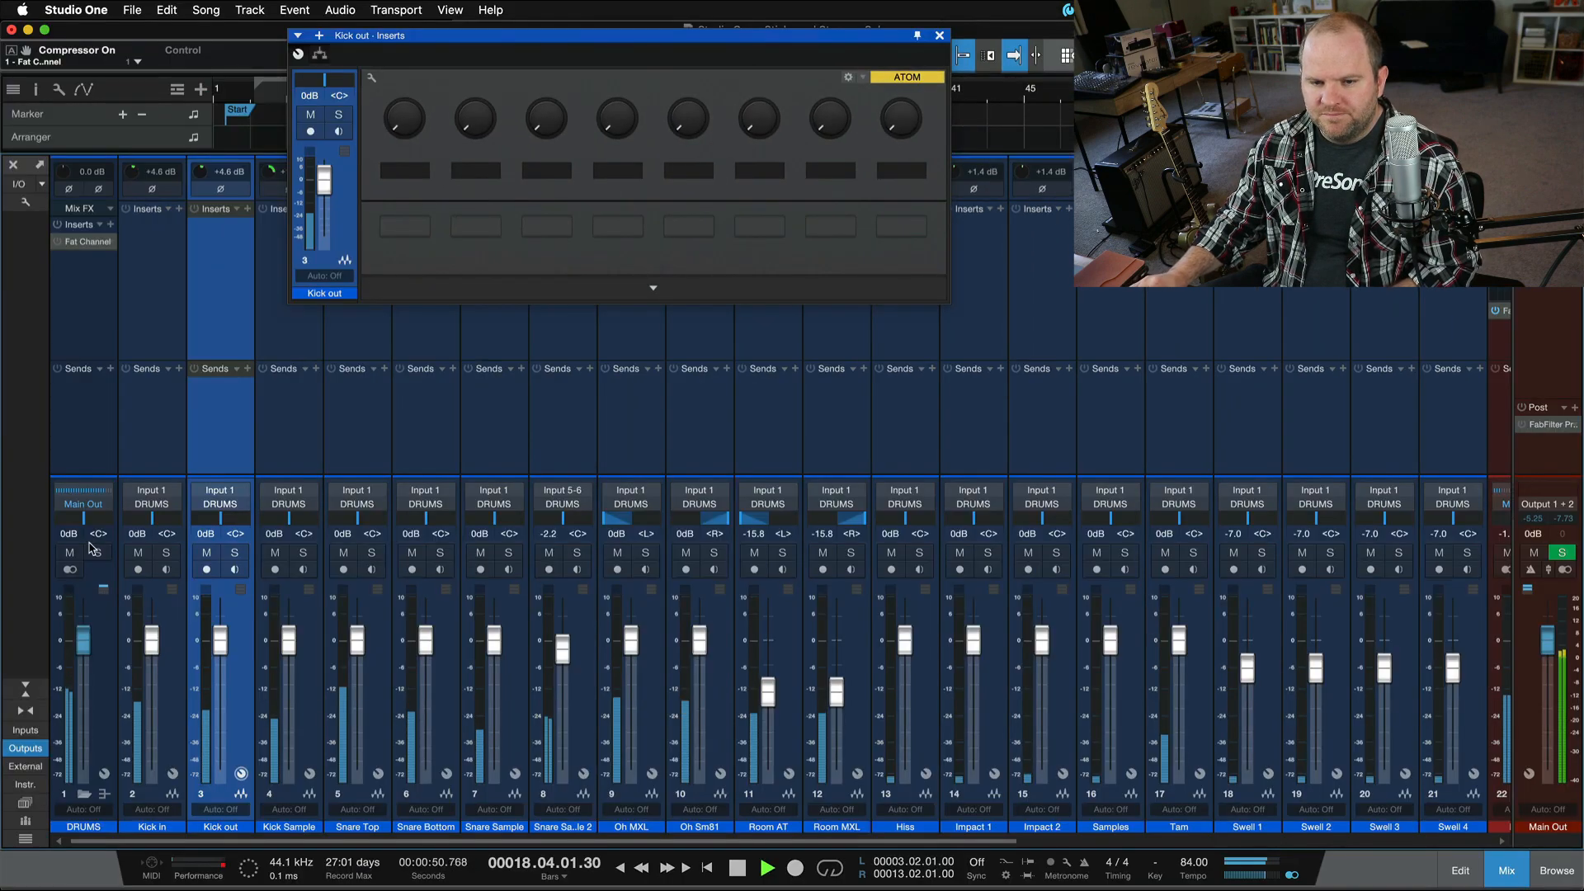
left_click(94, 551)
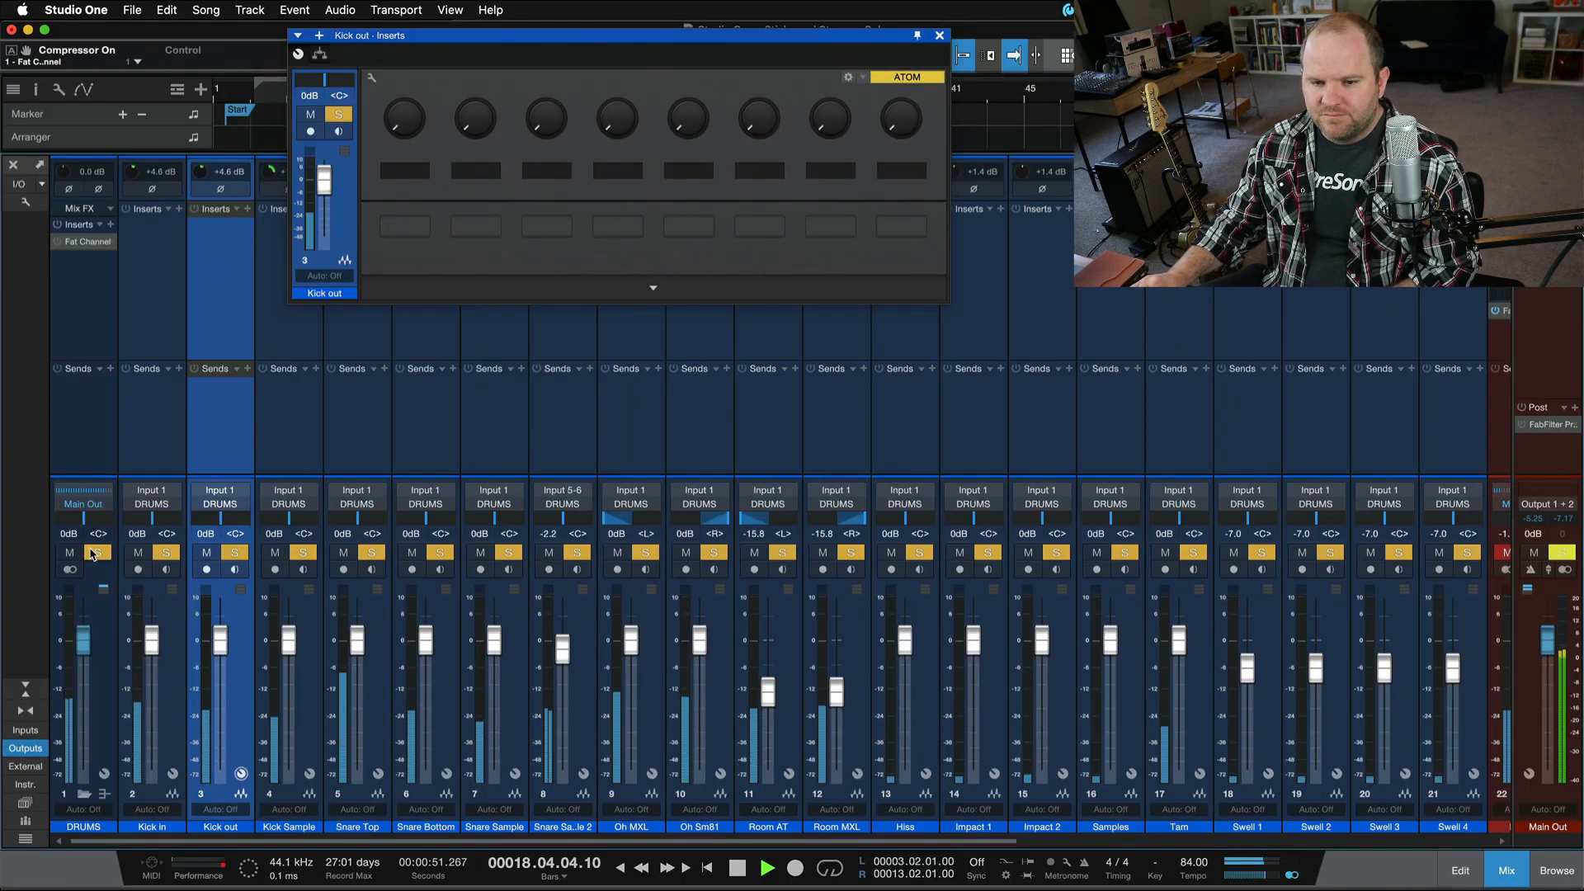
- Close the Kick out inserts window, reopen the DRUMS bus's Fat Channel and stop playback
left_click(939, 36)
left_click(78, 320)
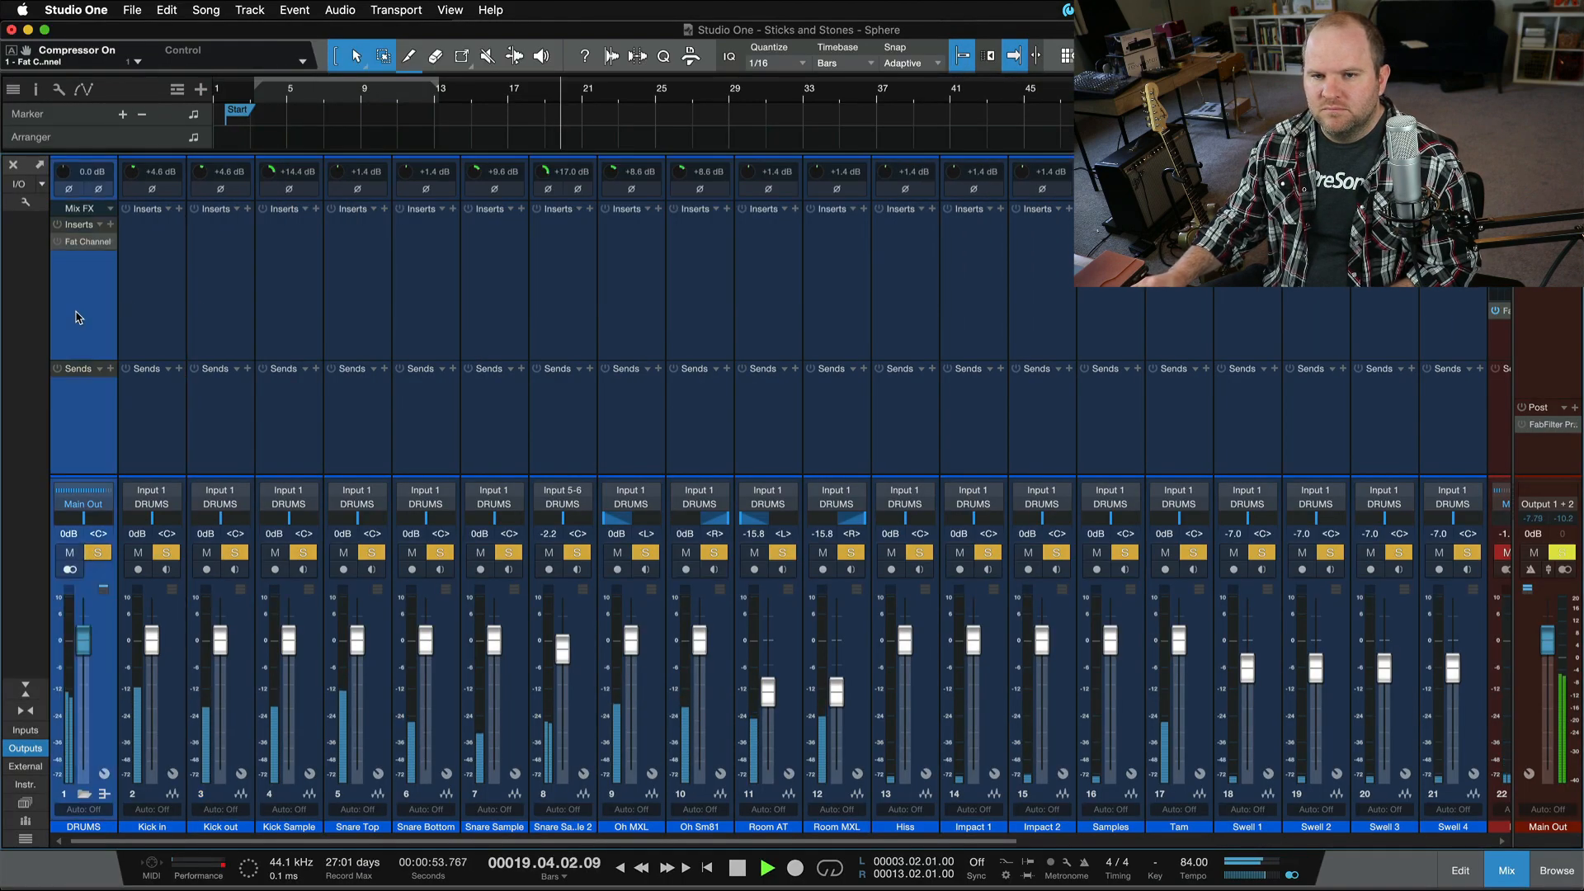
left_click(88, 241)
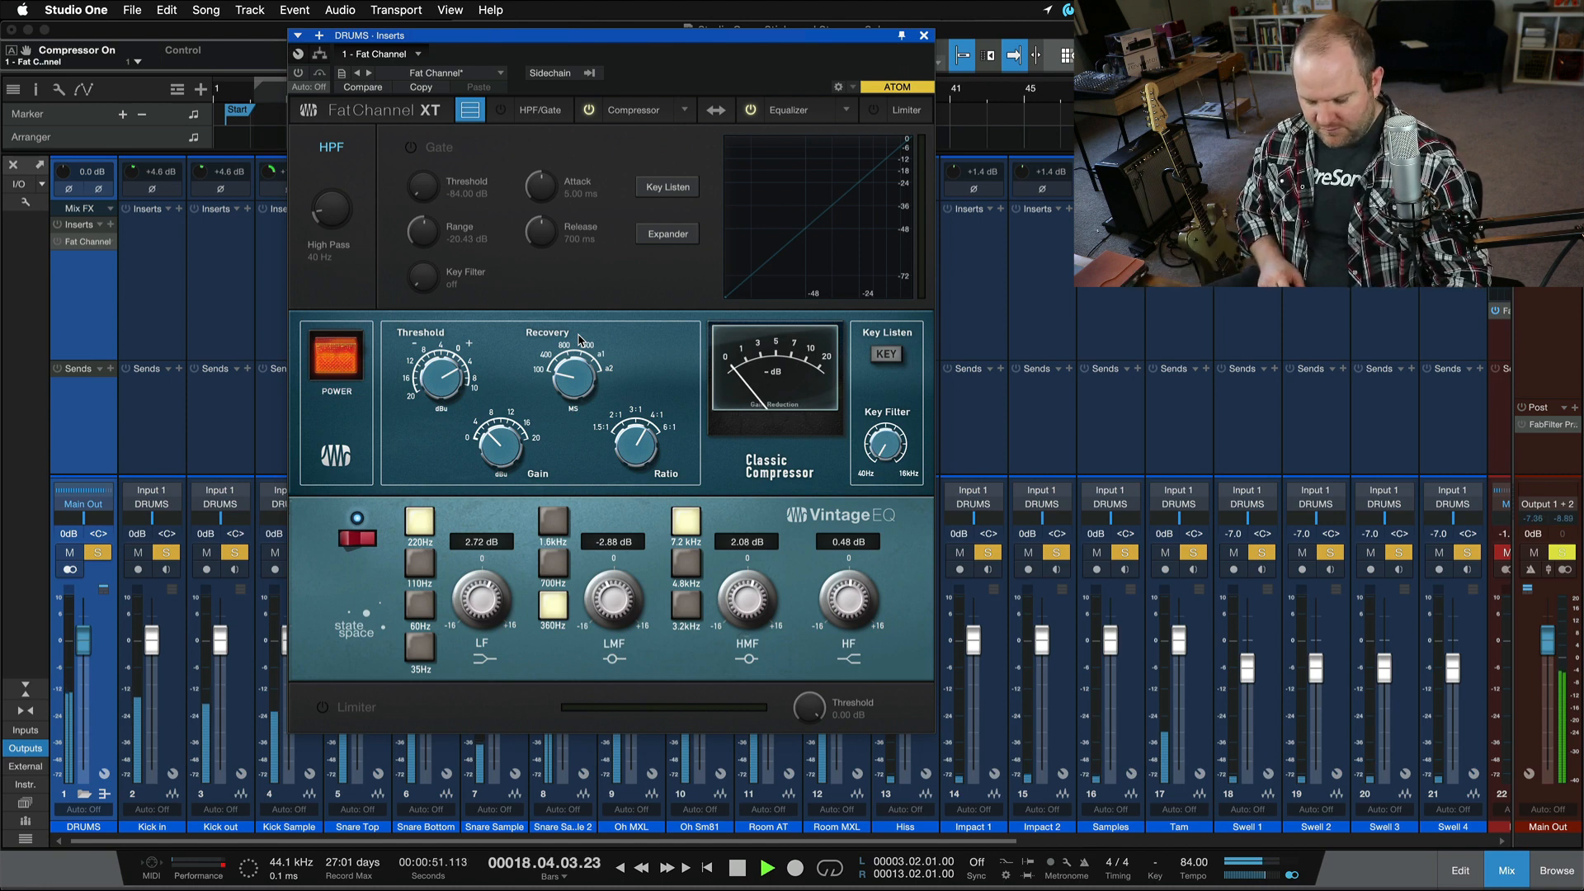
key("space")
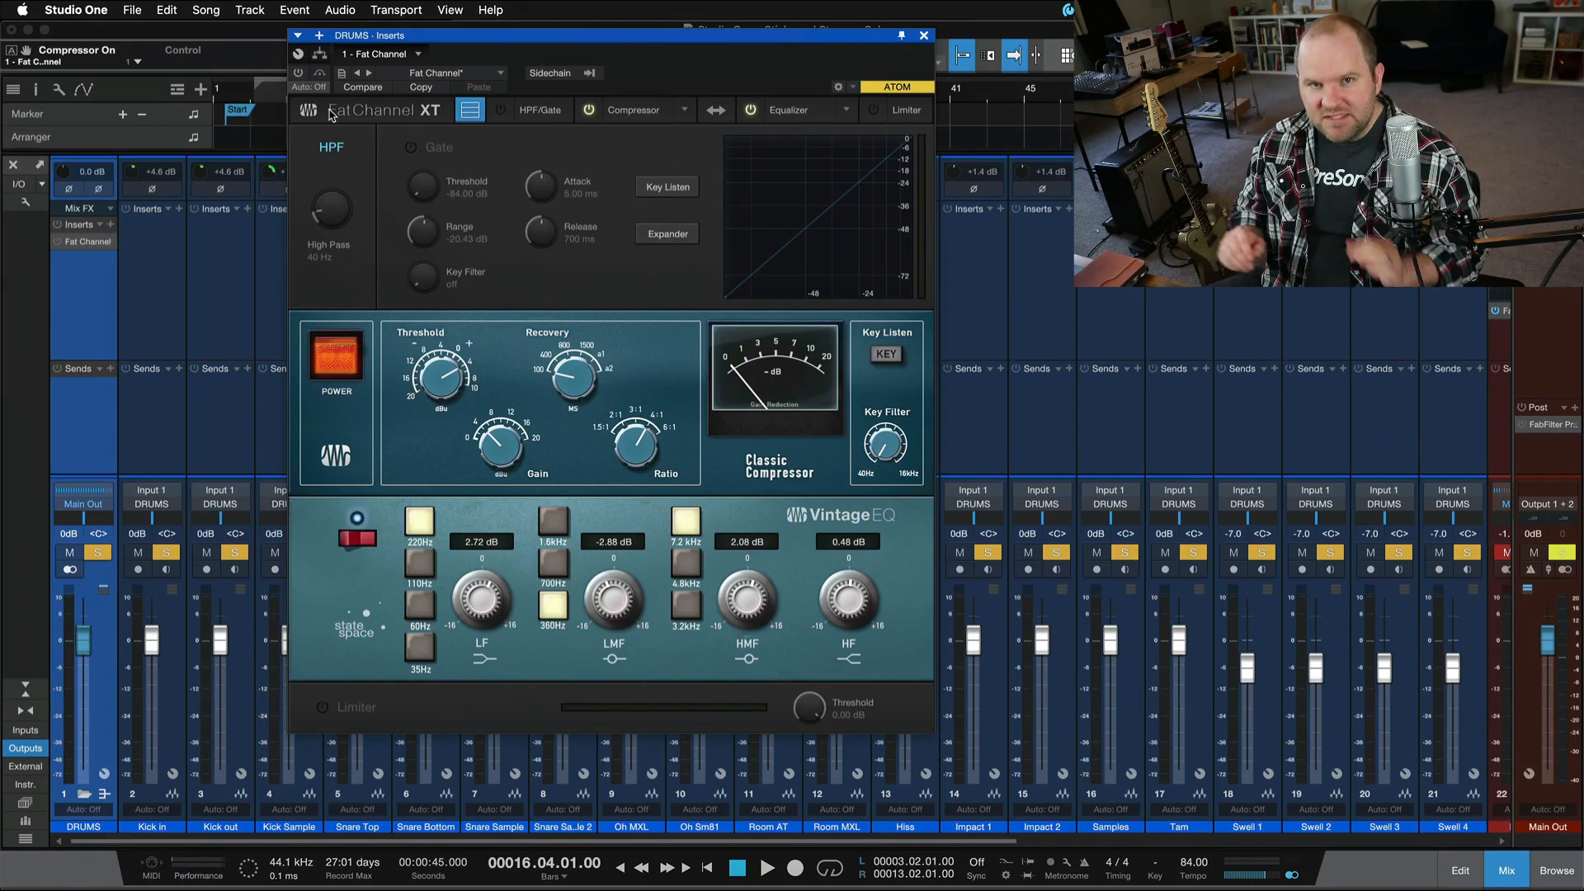
- Play the soloed drums while toggling the Fat Channel's bypass for comparison, leaving the plug-in enabled
key("space")
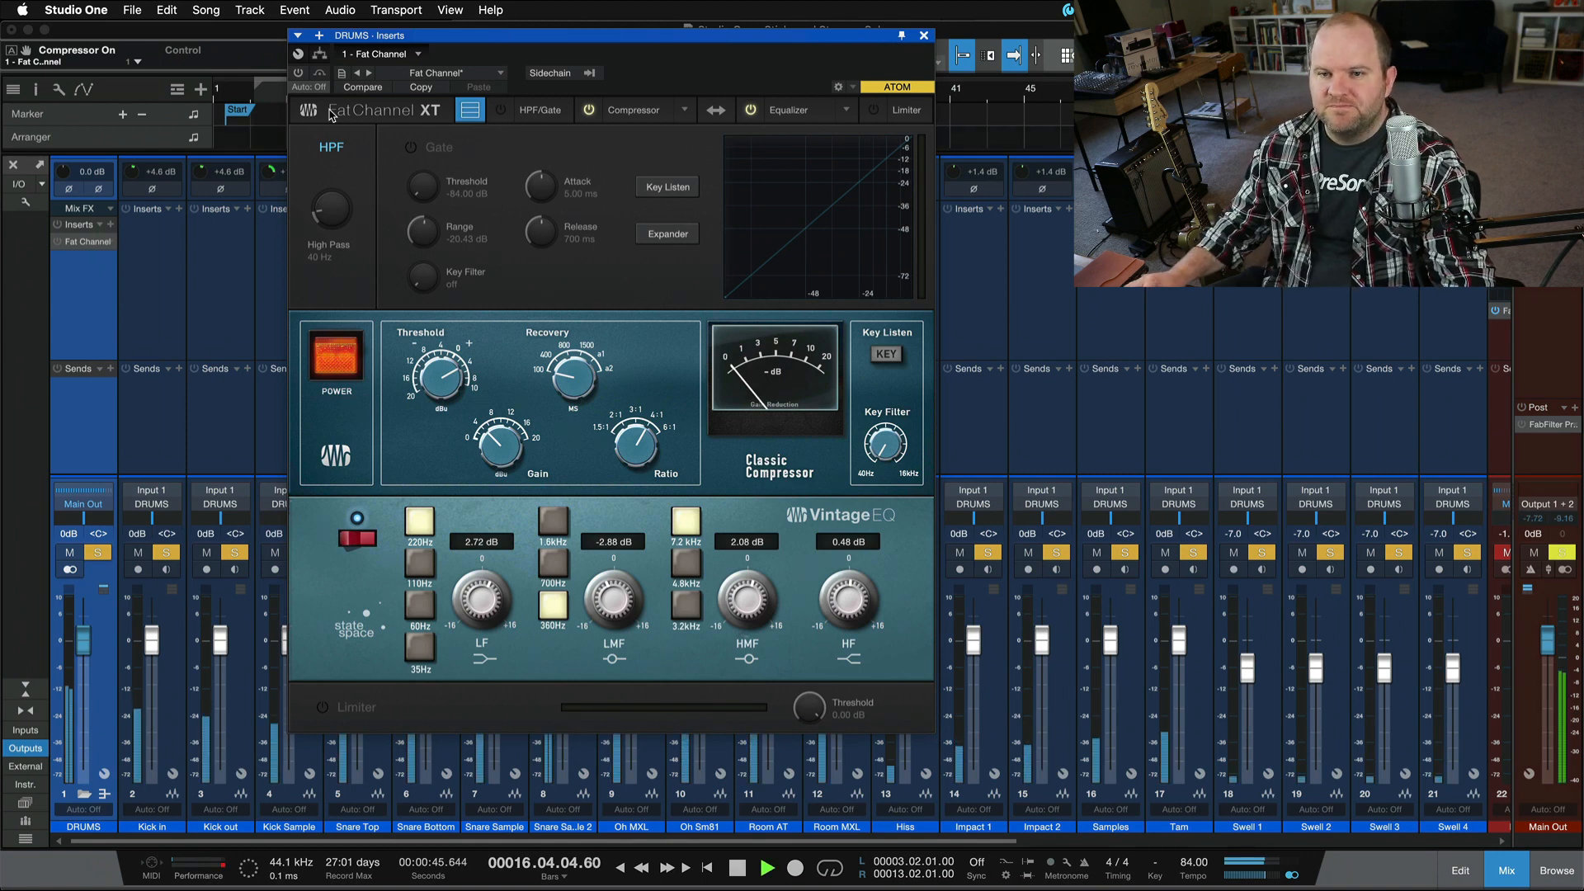
left_click(298, 73)
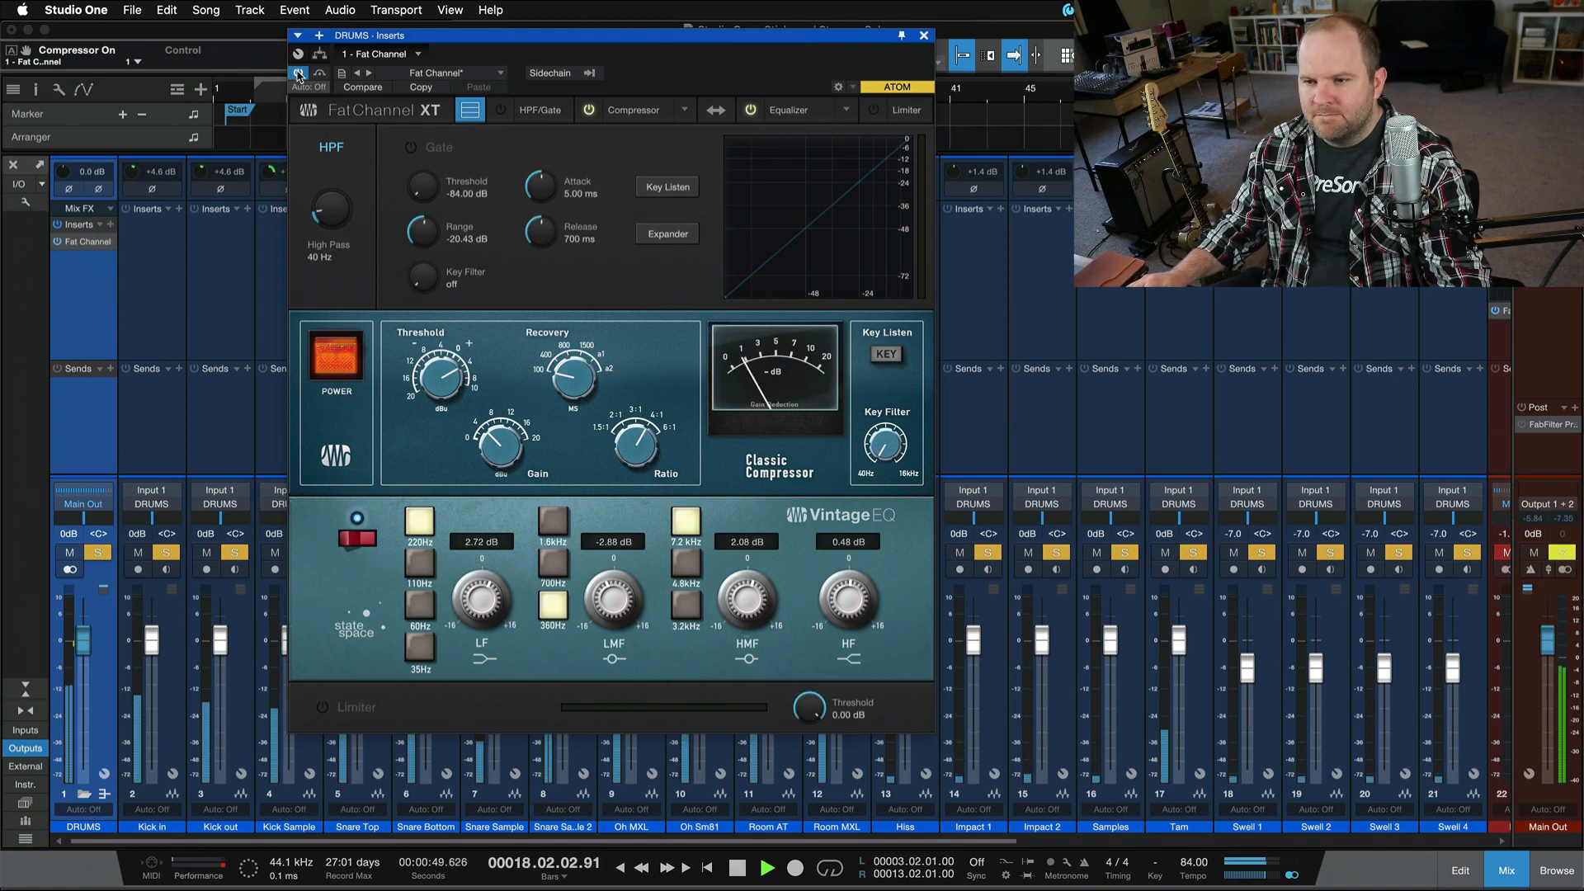
left_click(299, 73)
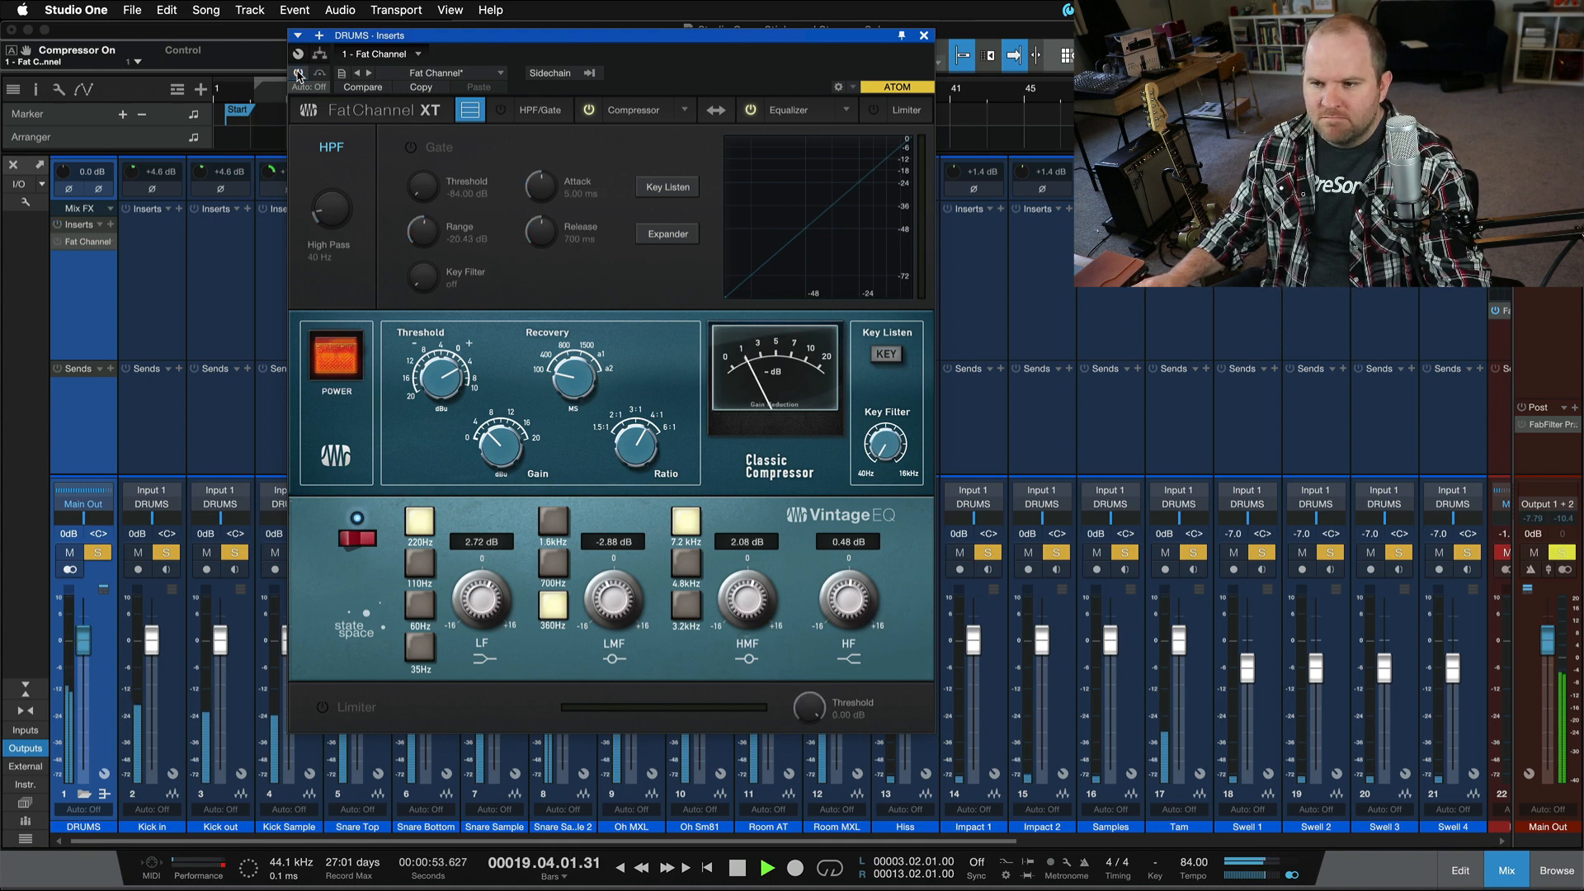
left_click(298, 73)
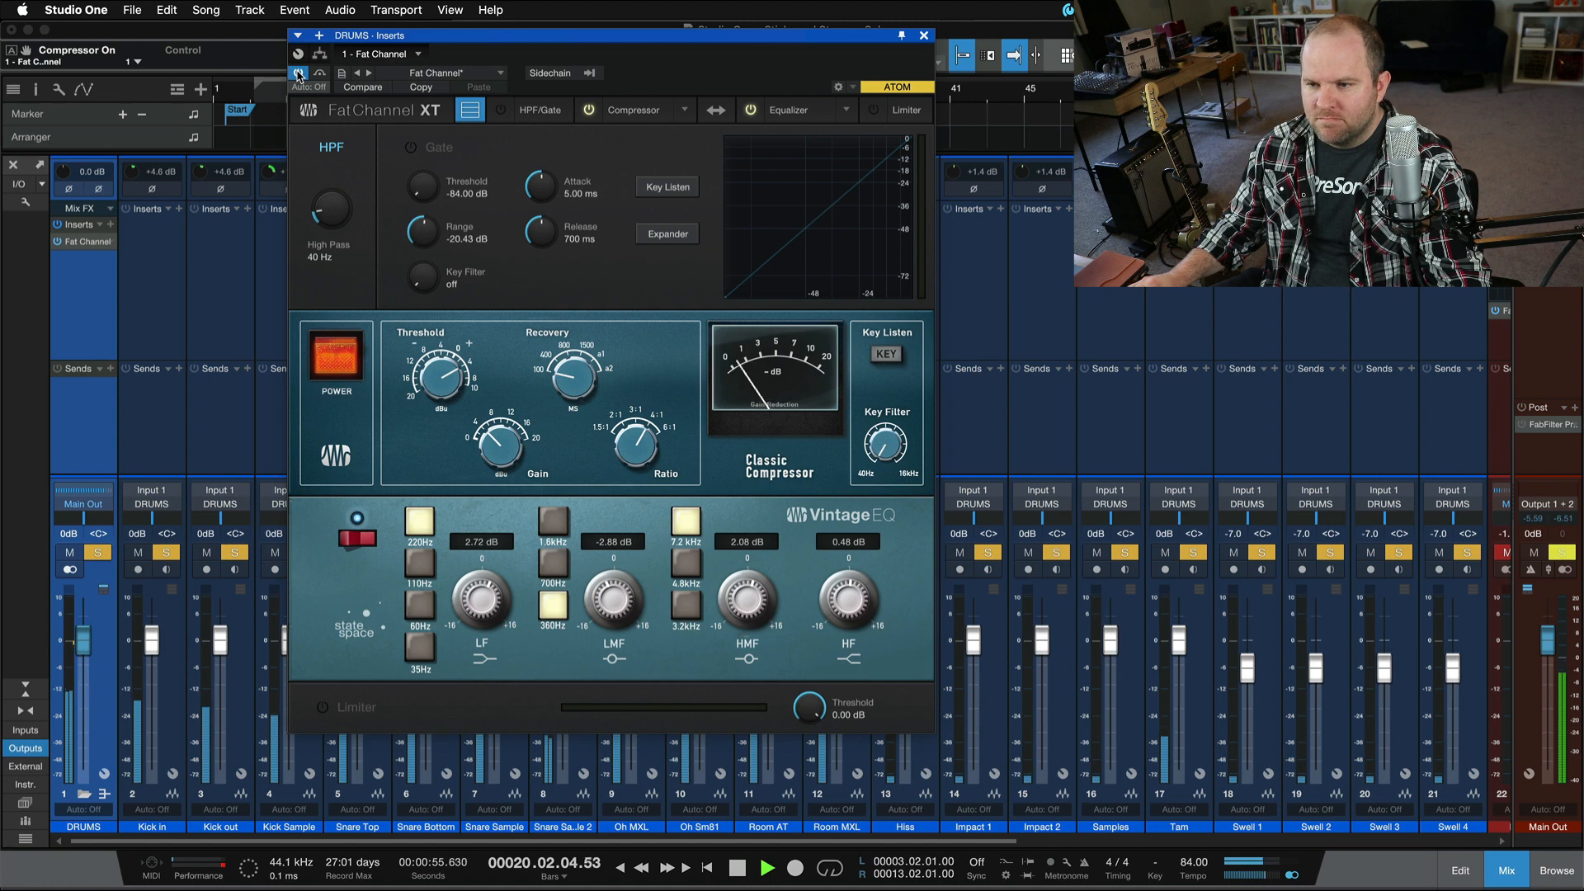
left_click(298, 73)
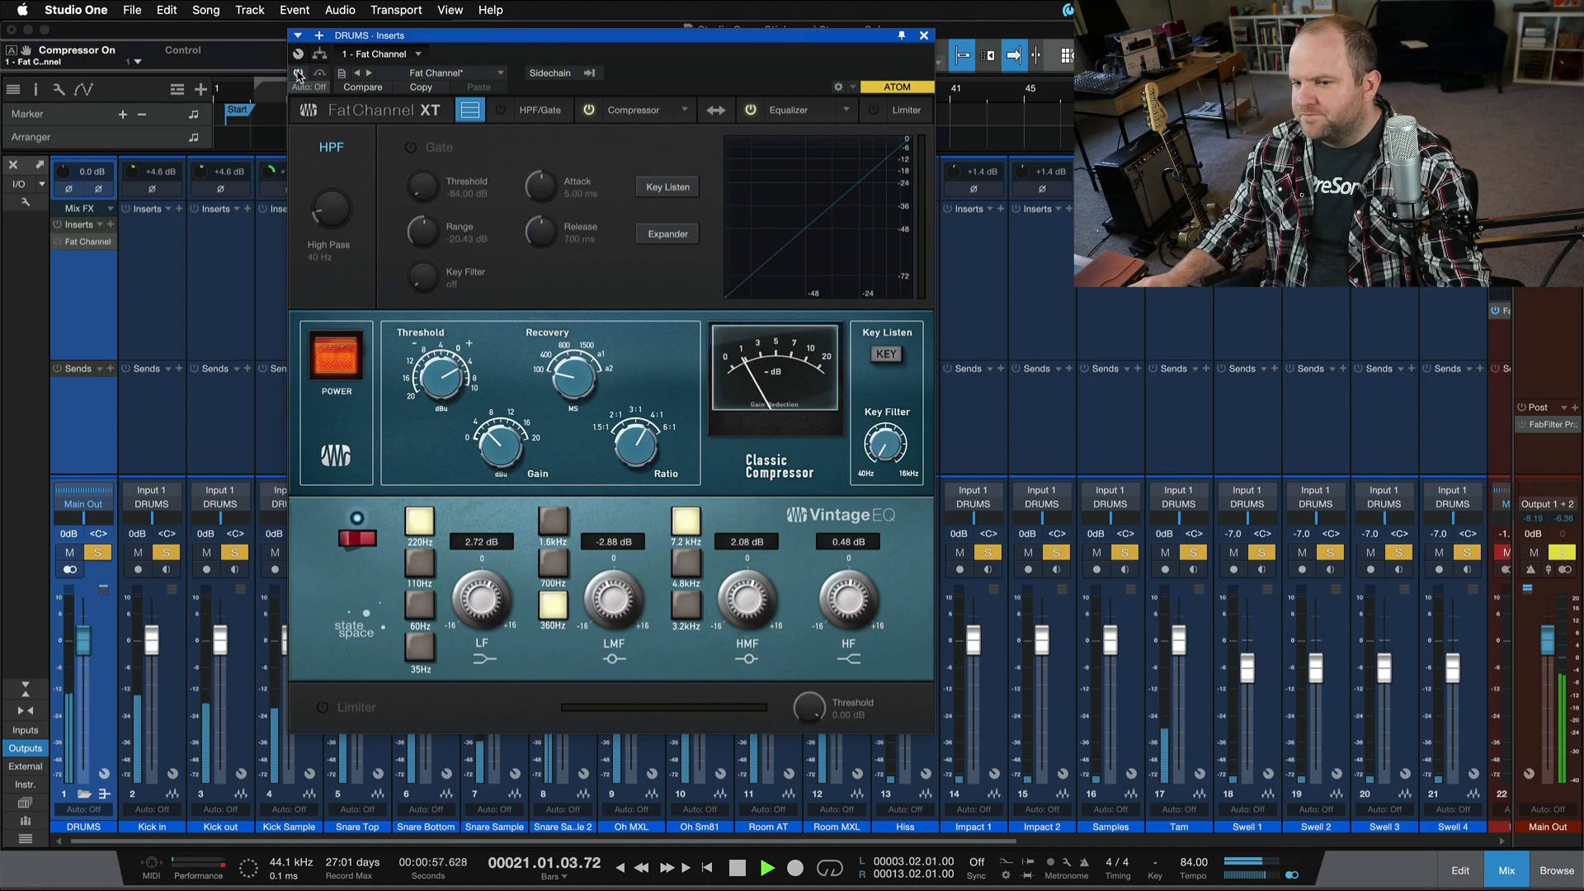
left_click(299, 73)
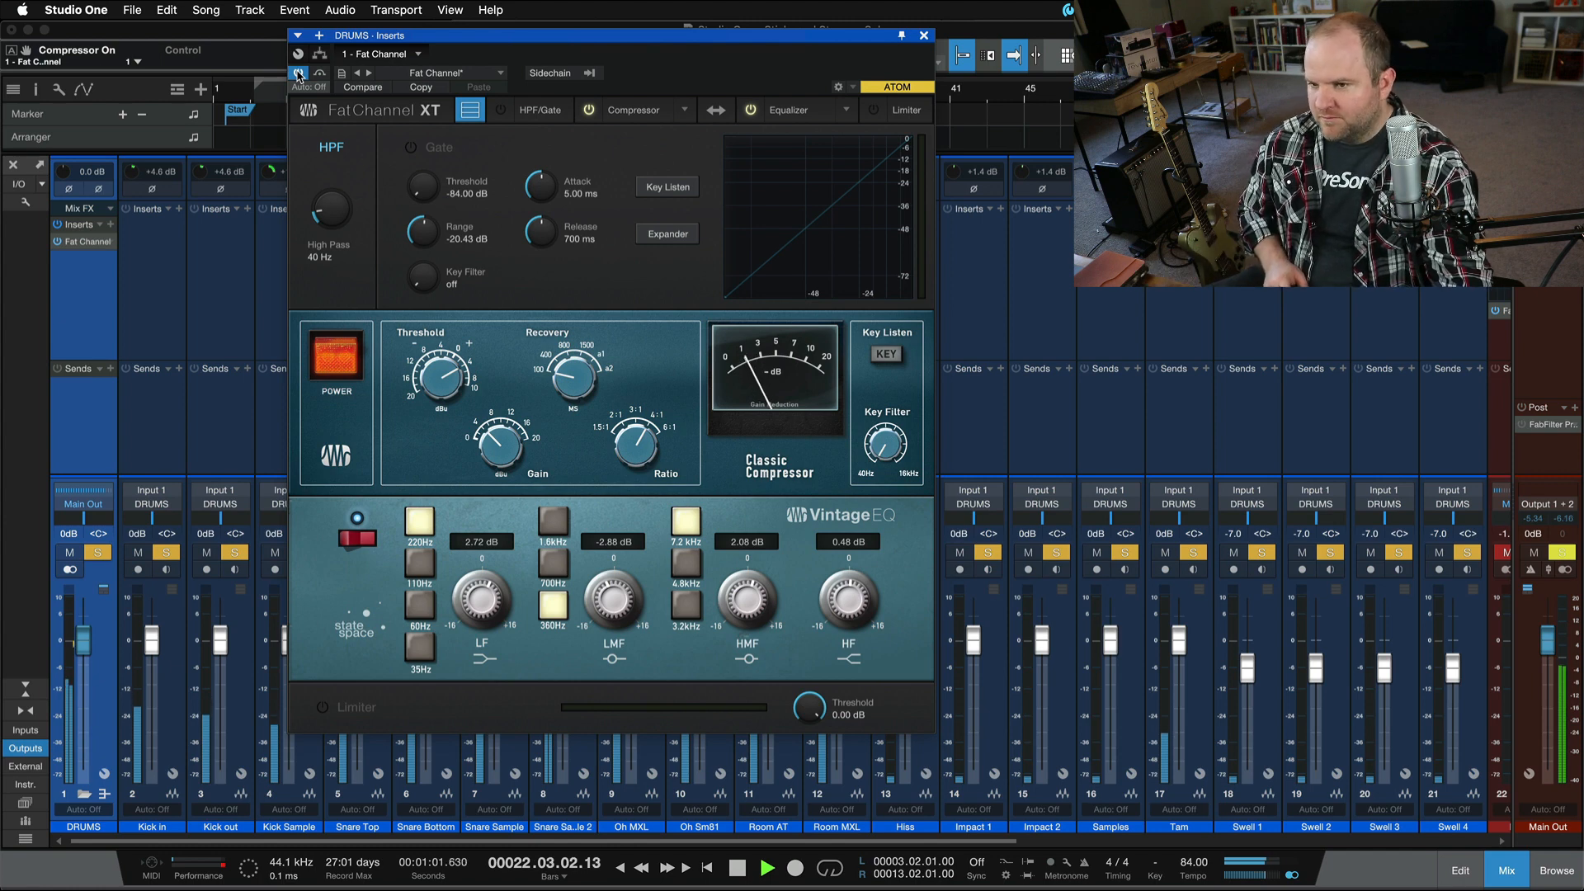
key("space")
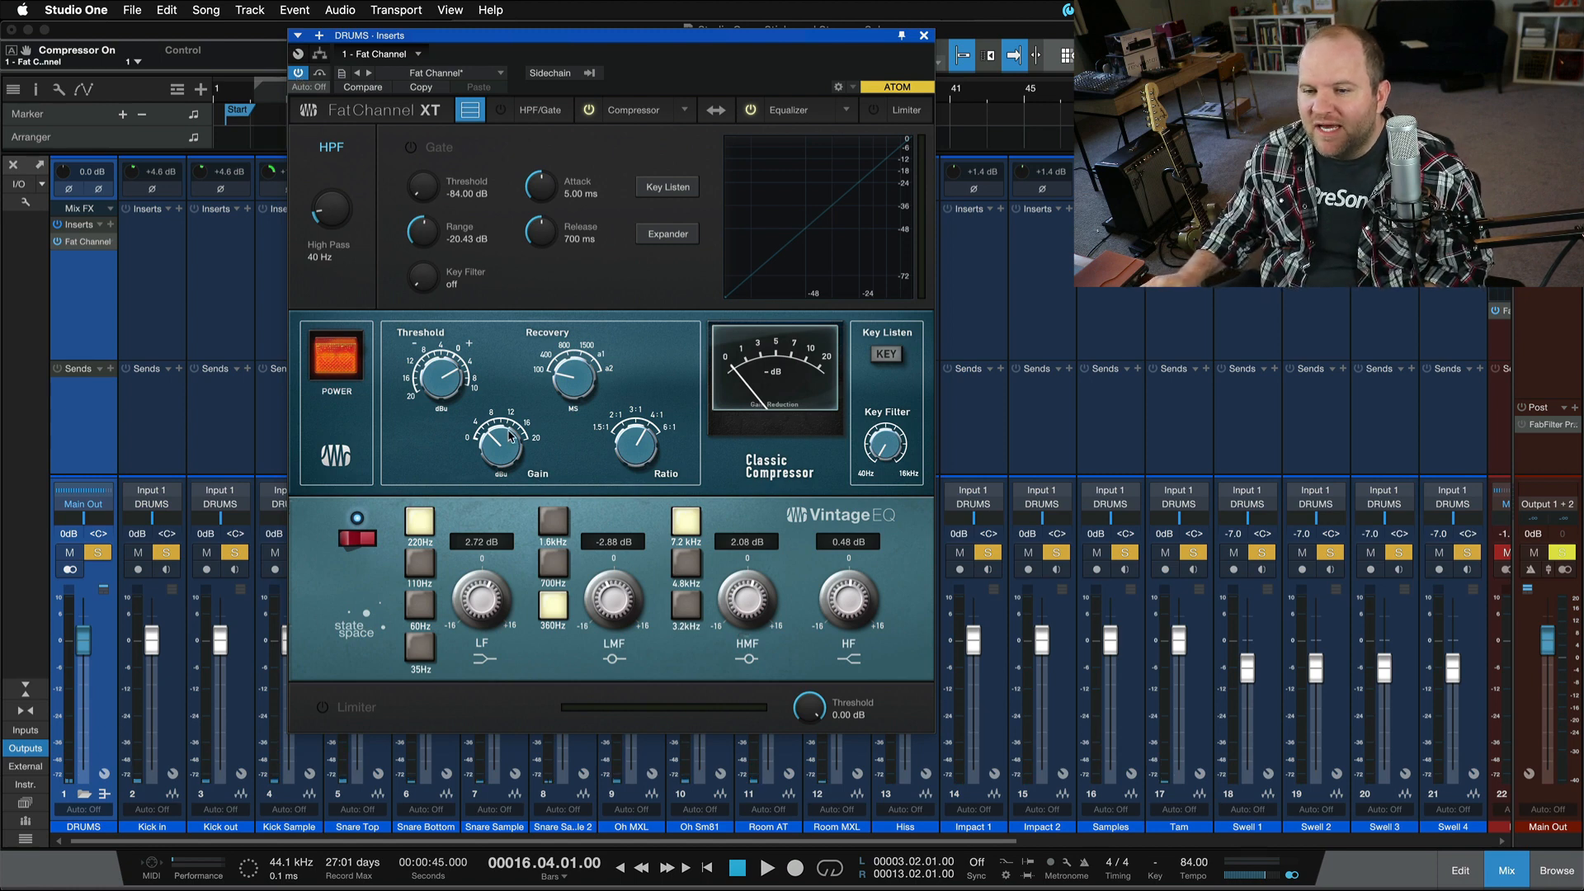
- Point out the Classic Compressor's Gain control, and switch the compressor off and back on
mouse_move(508, 437)
left_mouse_down()
mouse_move(504, 456)
mouse_move(499, 427)
mouse_move(501, 446)
left_mouse_up()
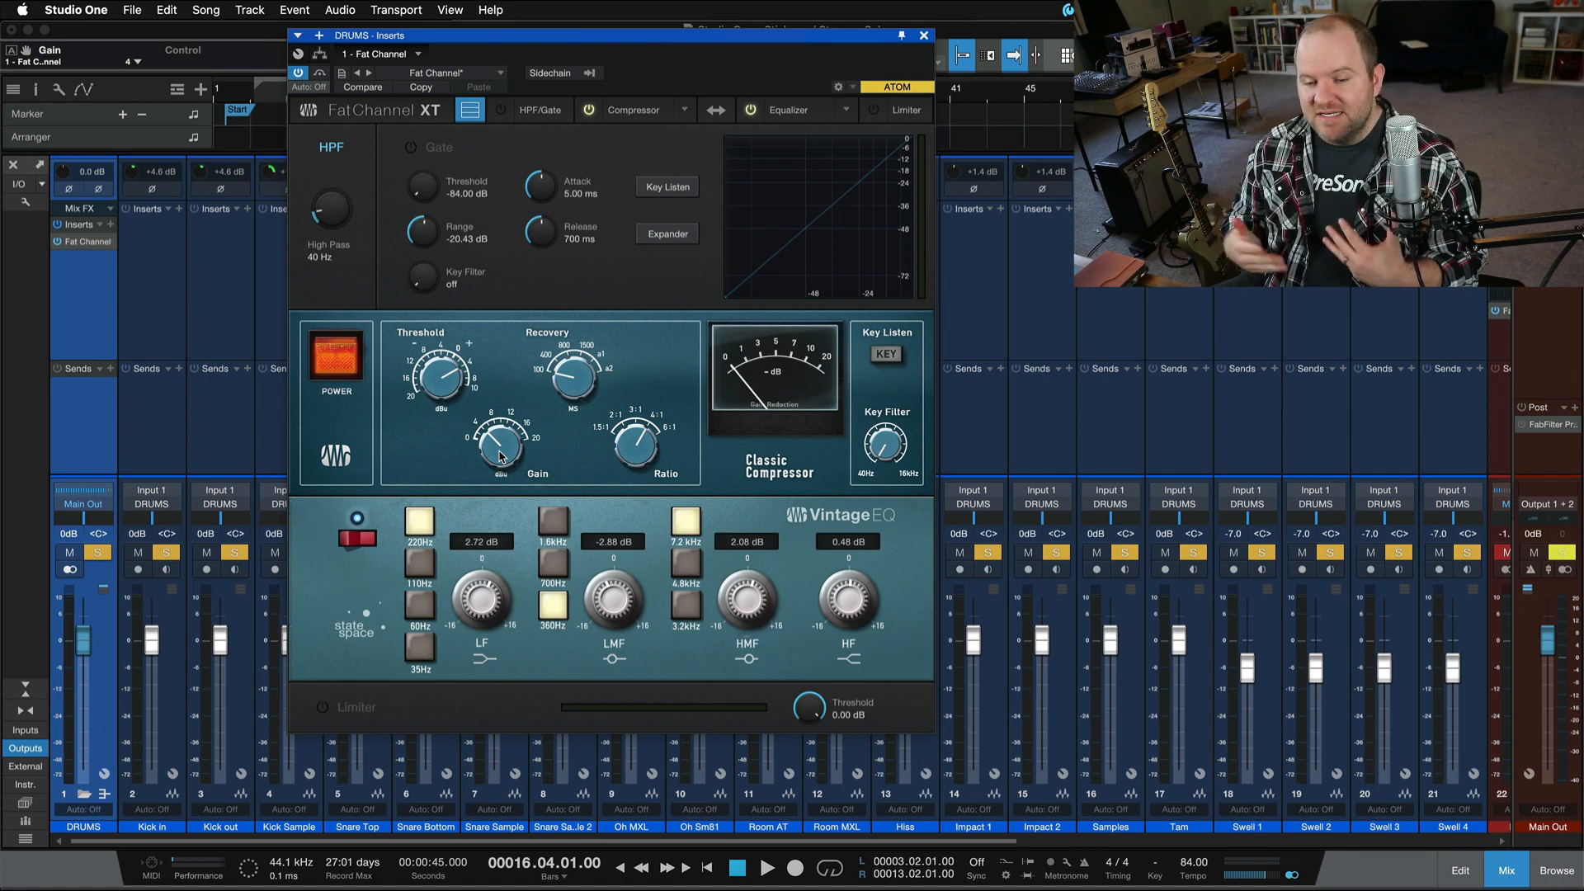
left_click(333, 366)
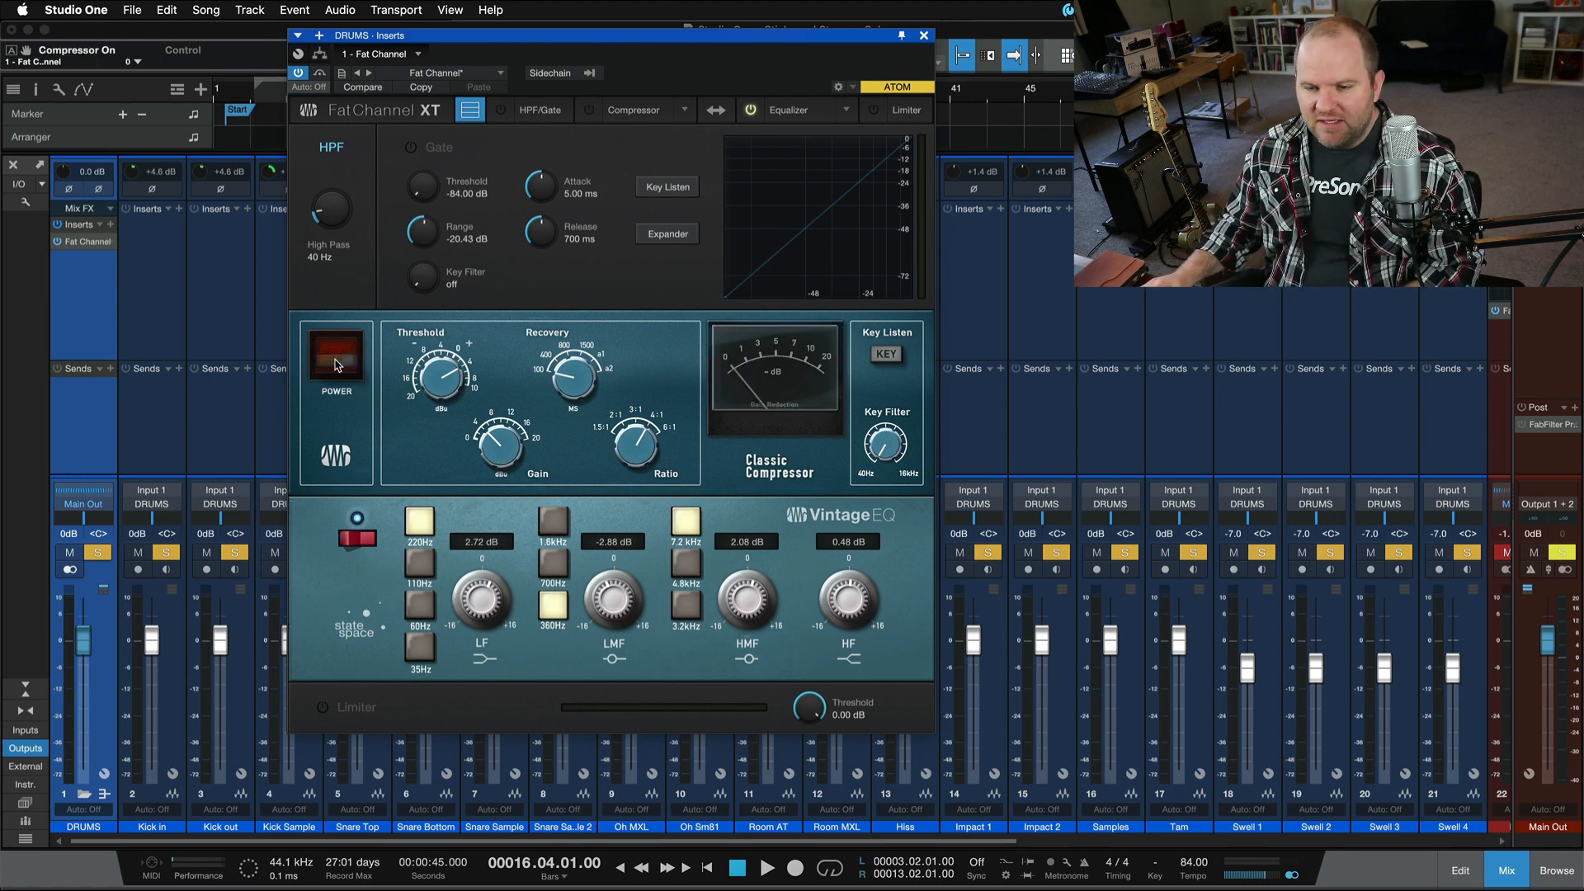
left_click(349, 375)
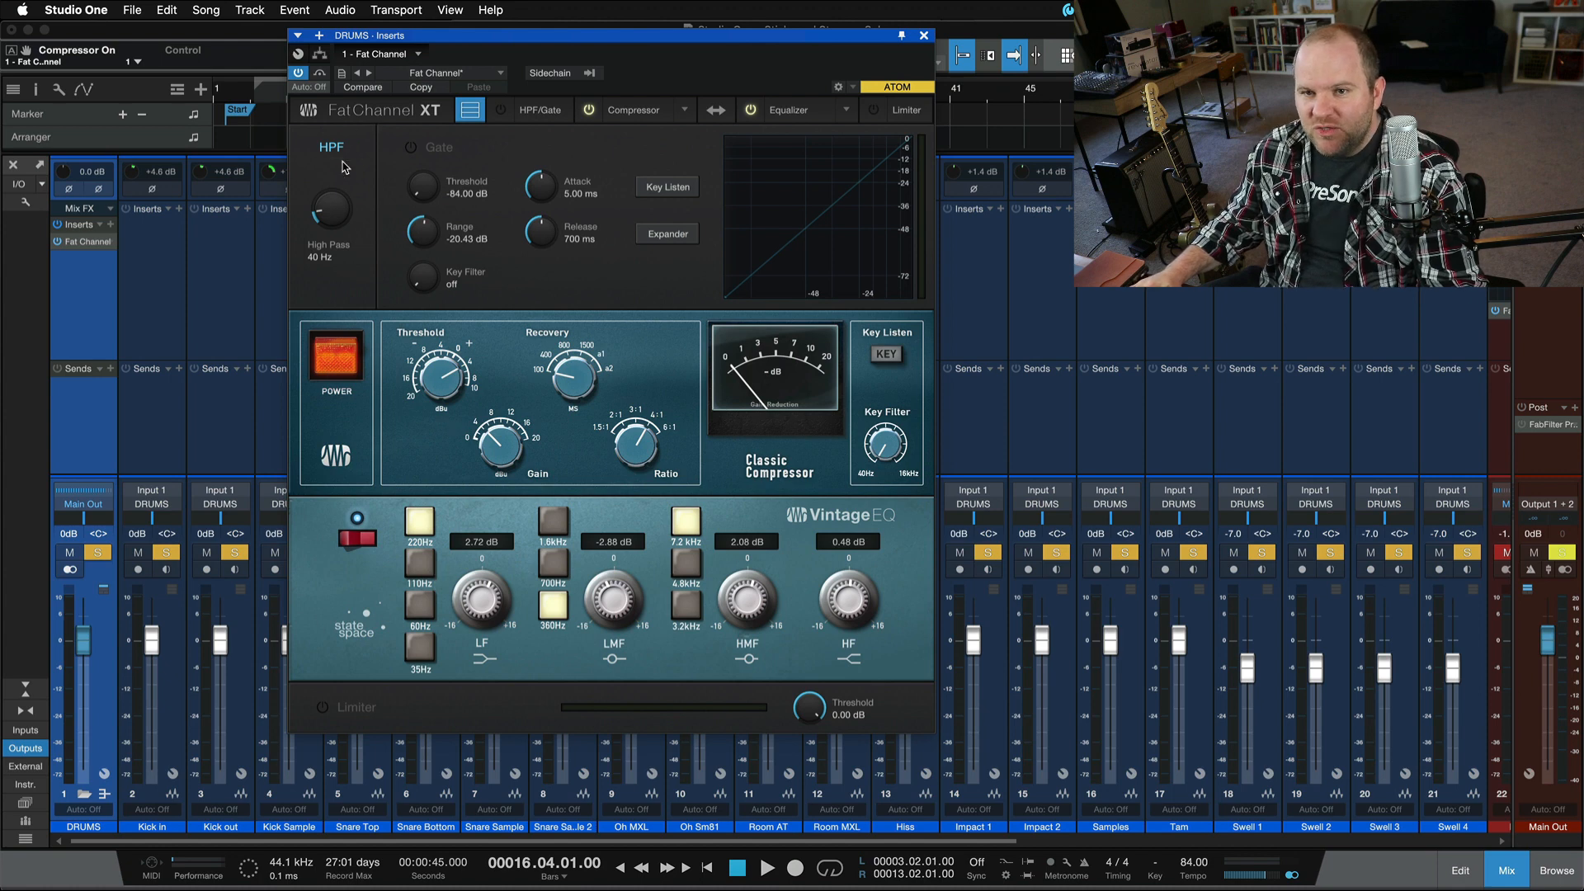
- Audition the soloed drums again with the Fat Channel bypassed at first and re-enabled during playback
left_click(298, 72)
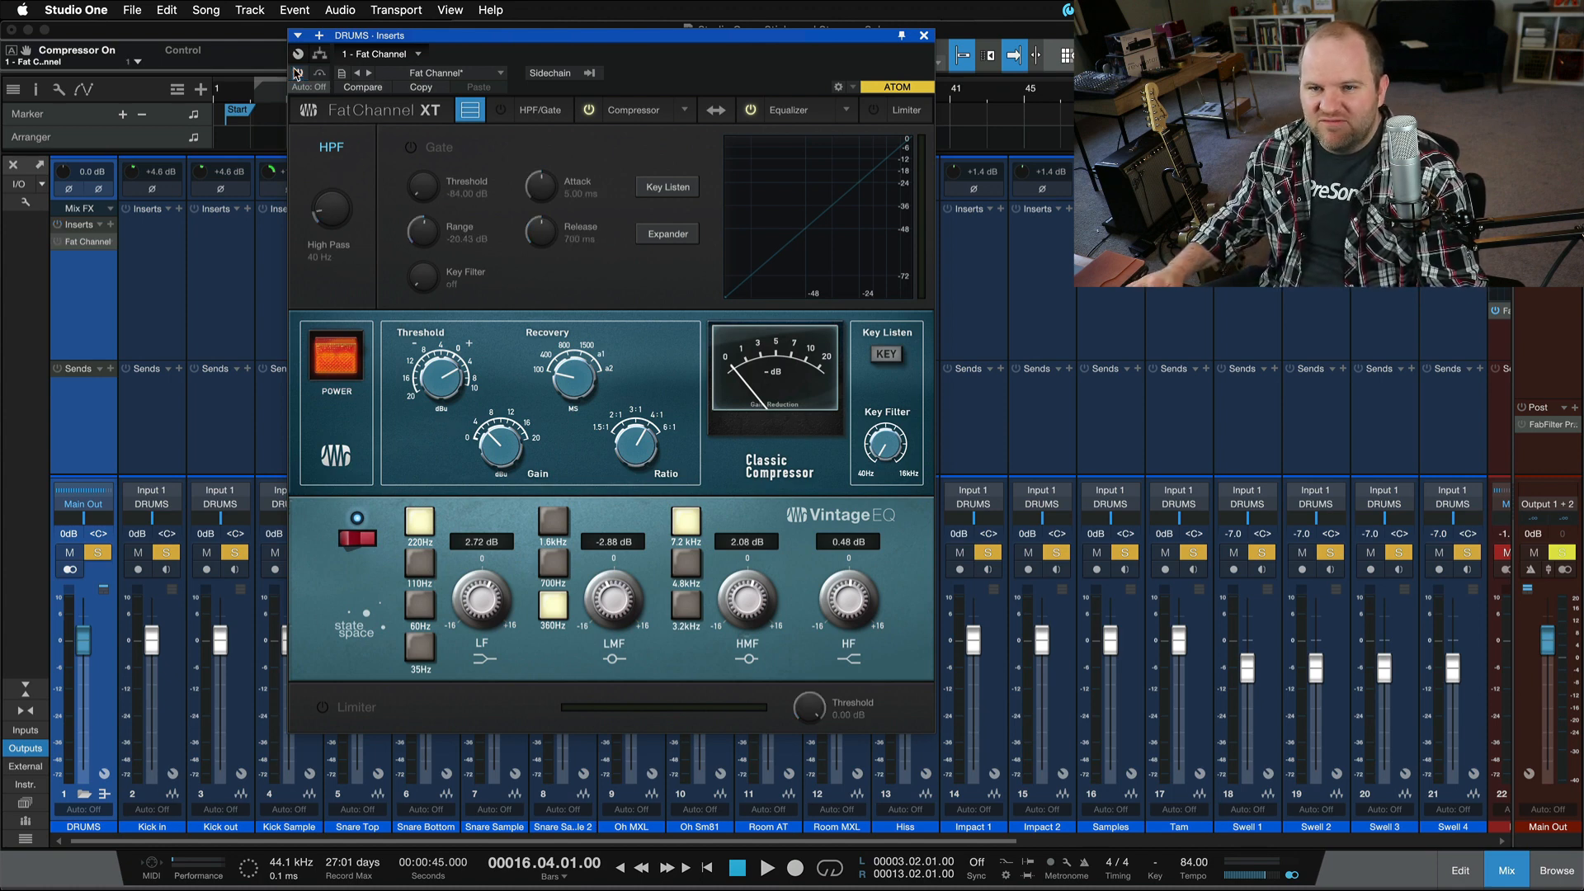
key("space")
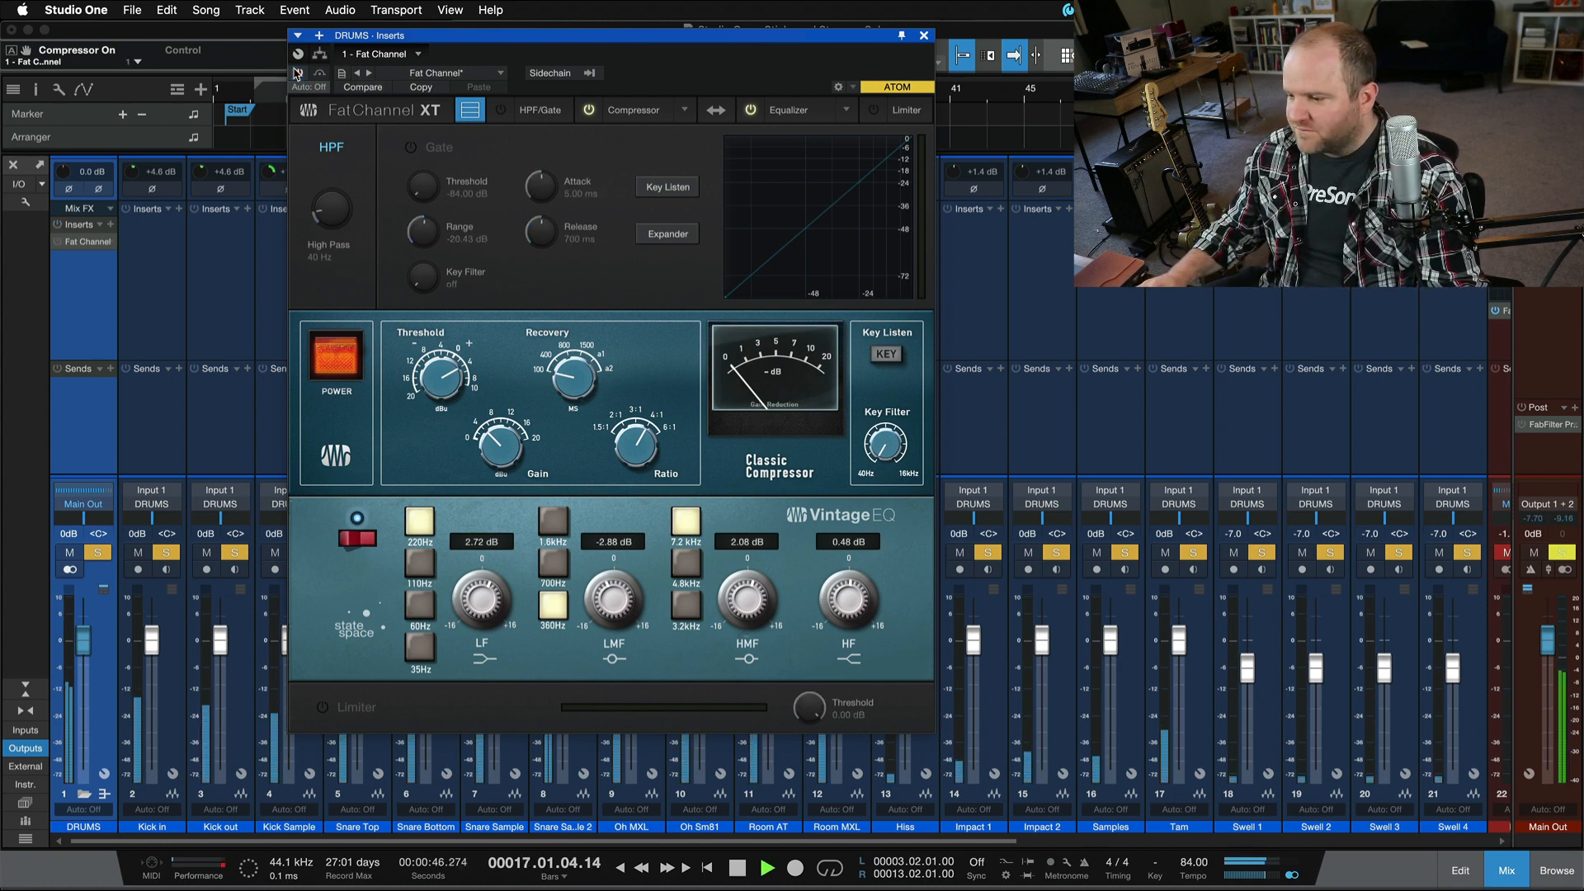
left_click(298, 73)
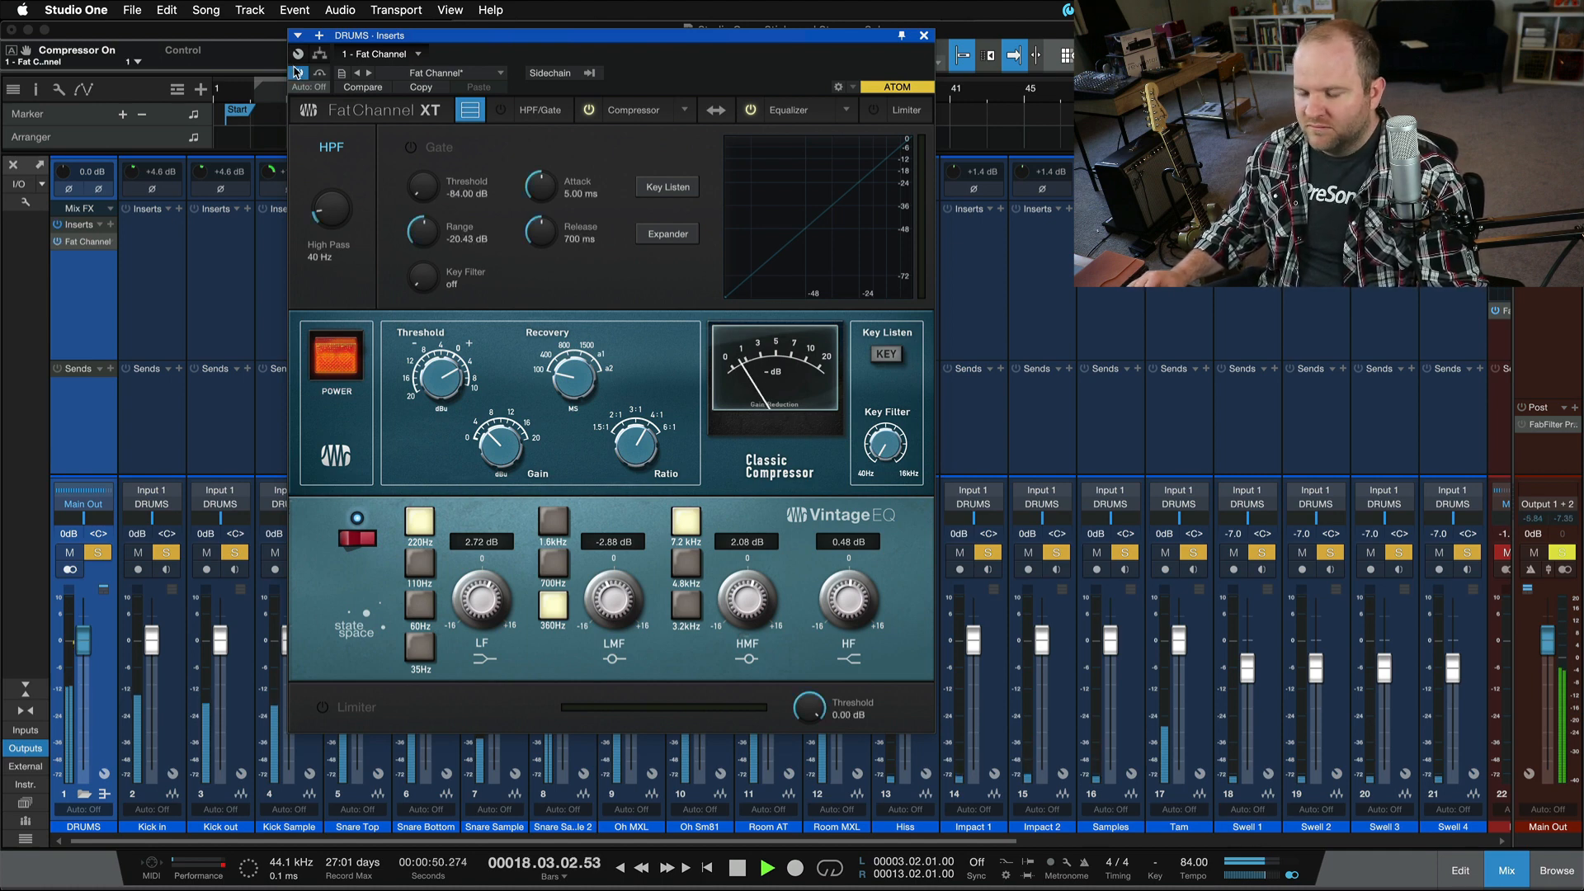
key("space")
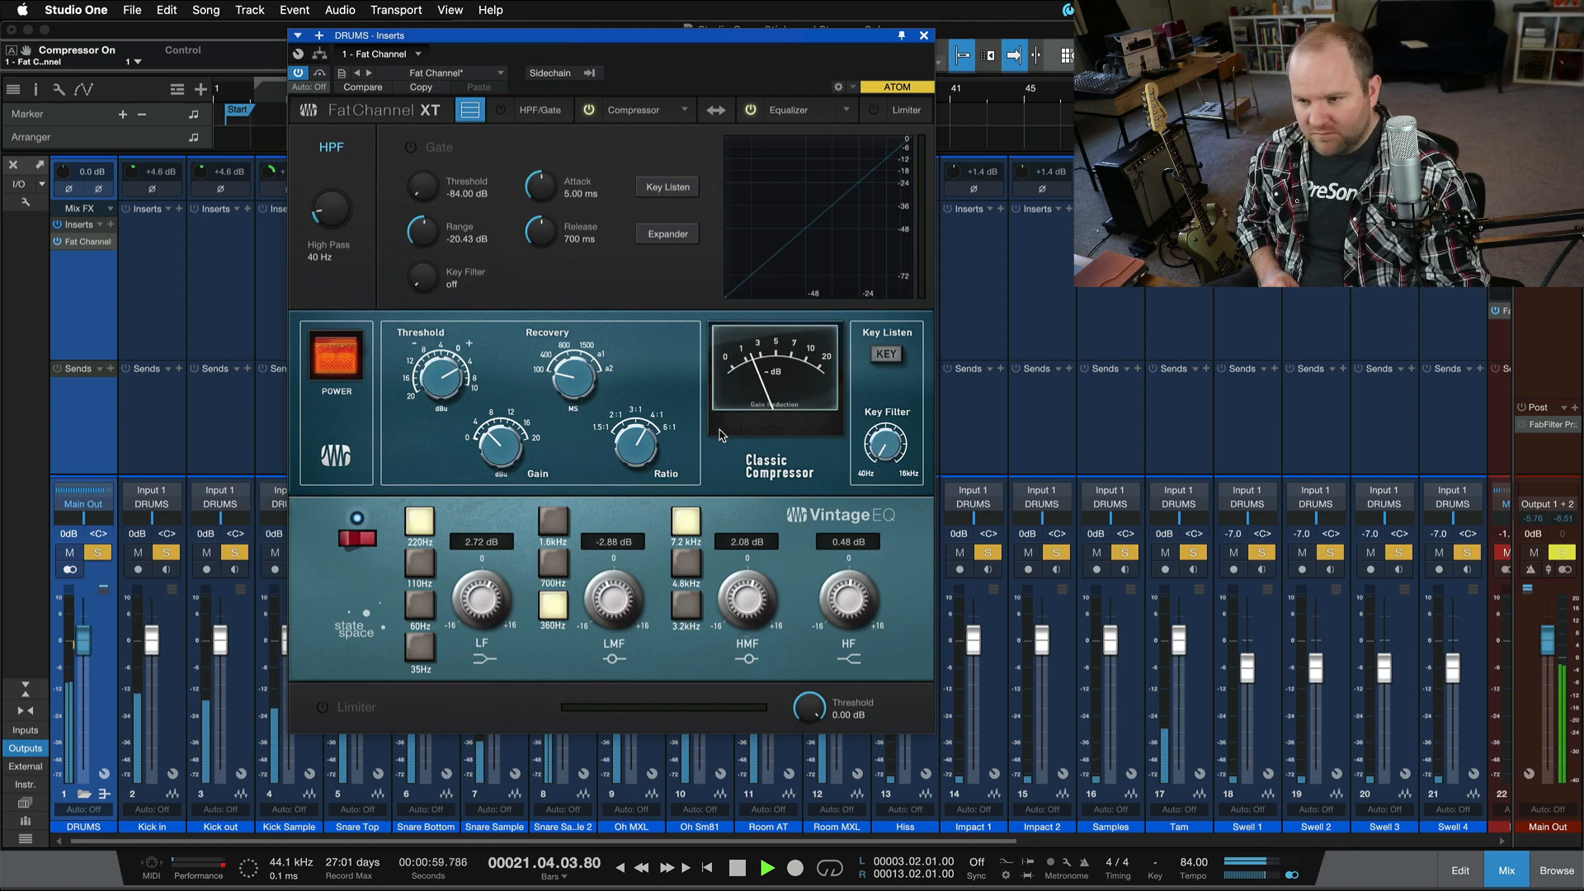
- Unsolo the DRUMS bus and stop playback, closing its Fat Channel and collapsing its channels in the mixer
key("s")
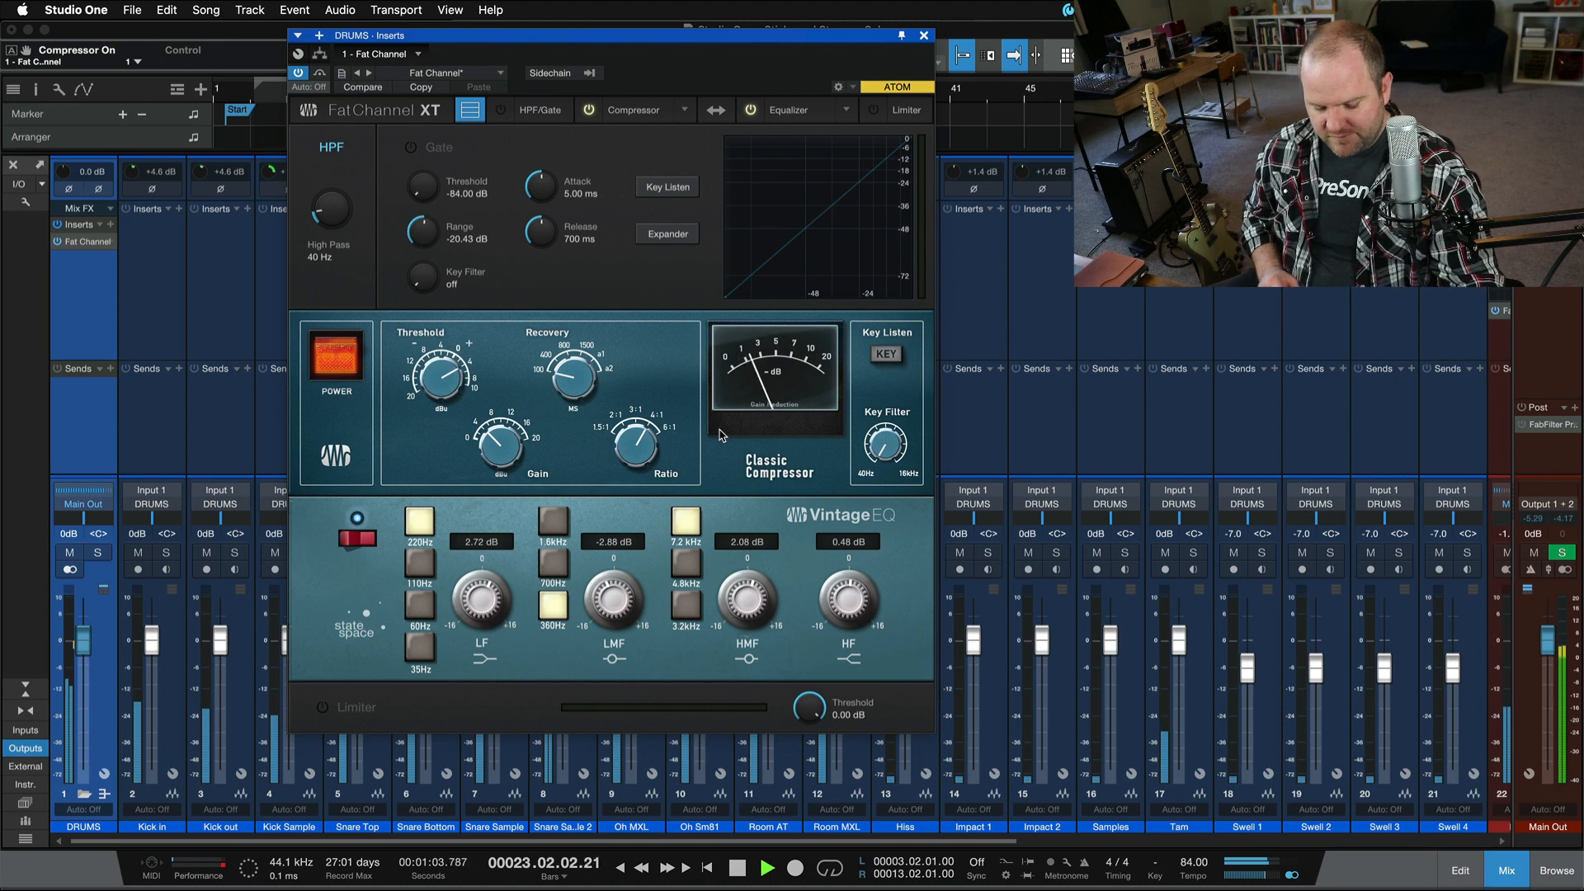
key("space")
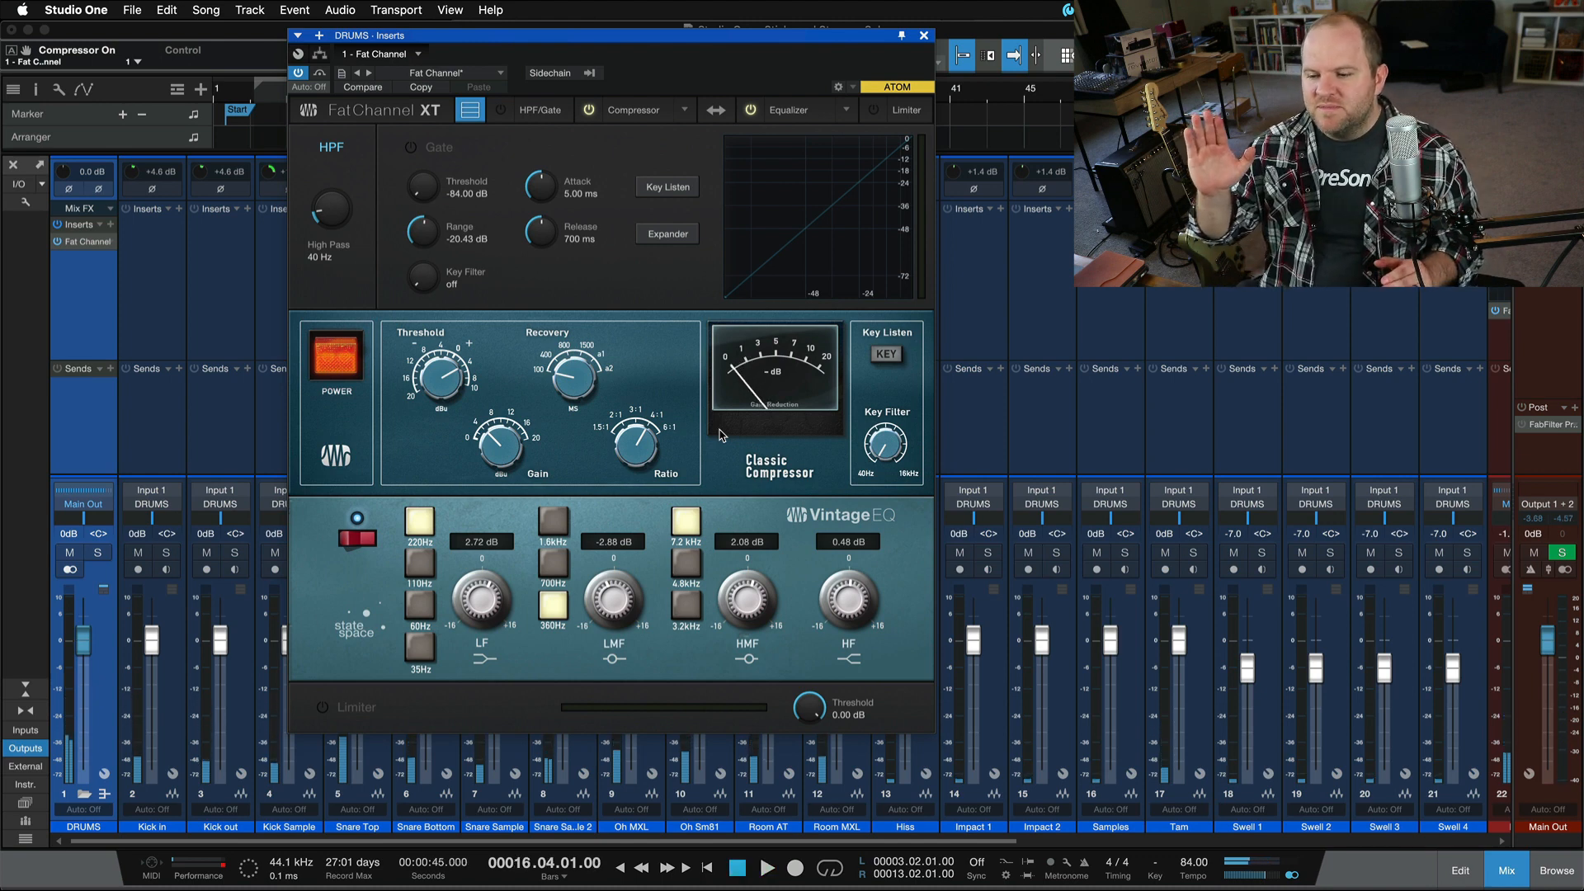
left_click(924, 36)
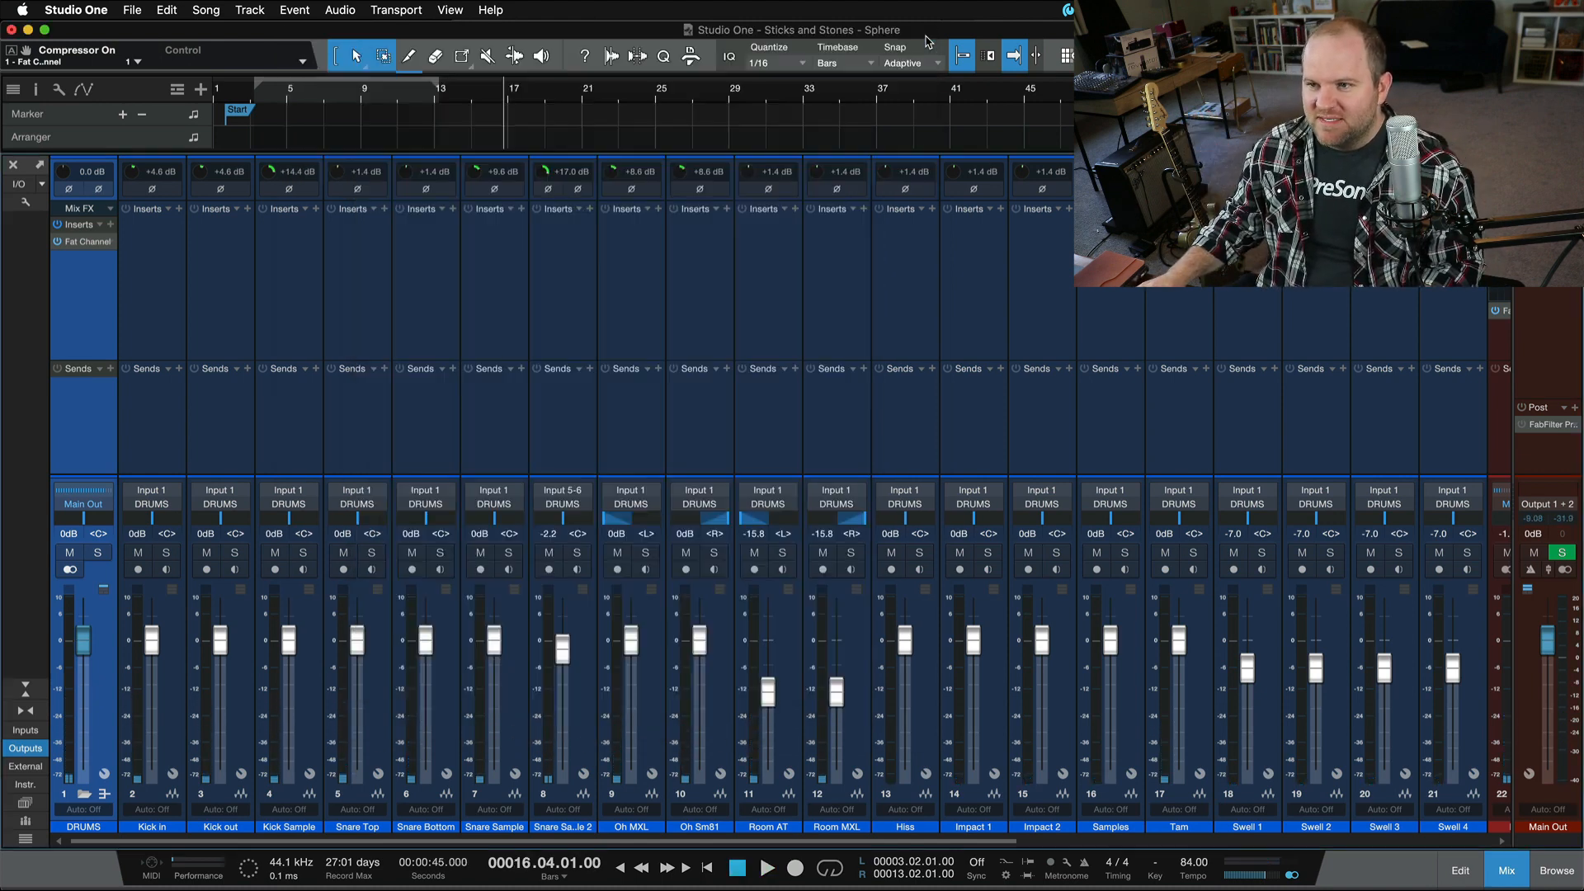
left_click(81, 795)
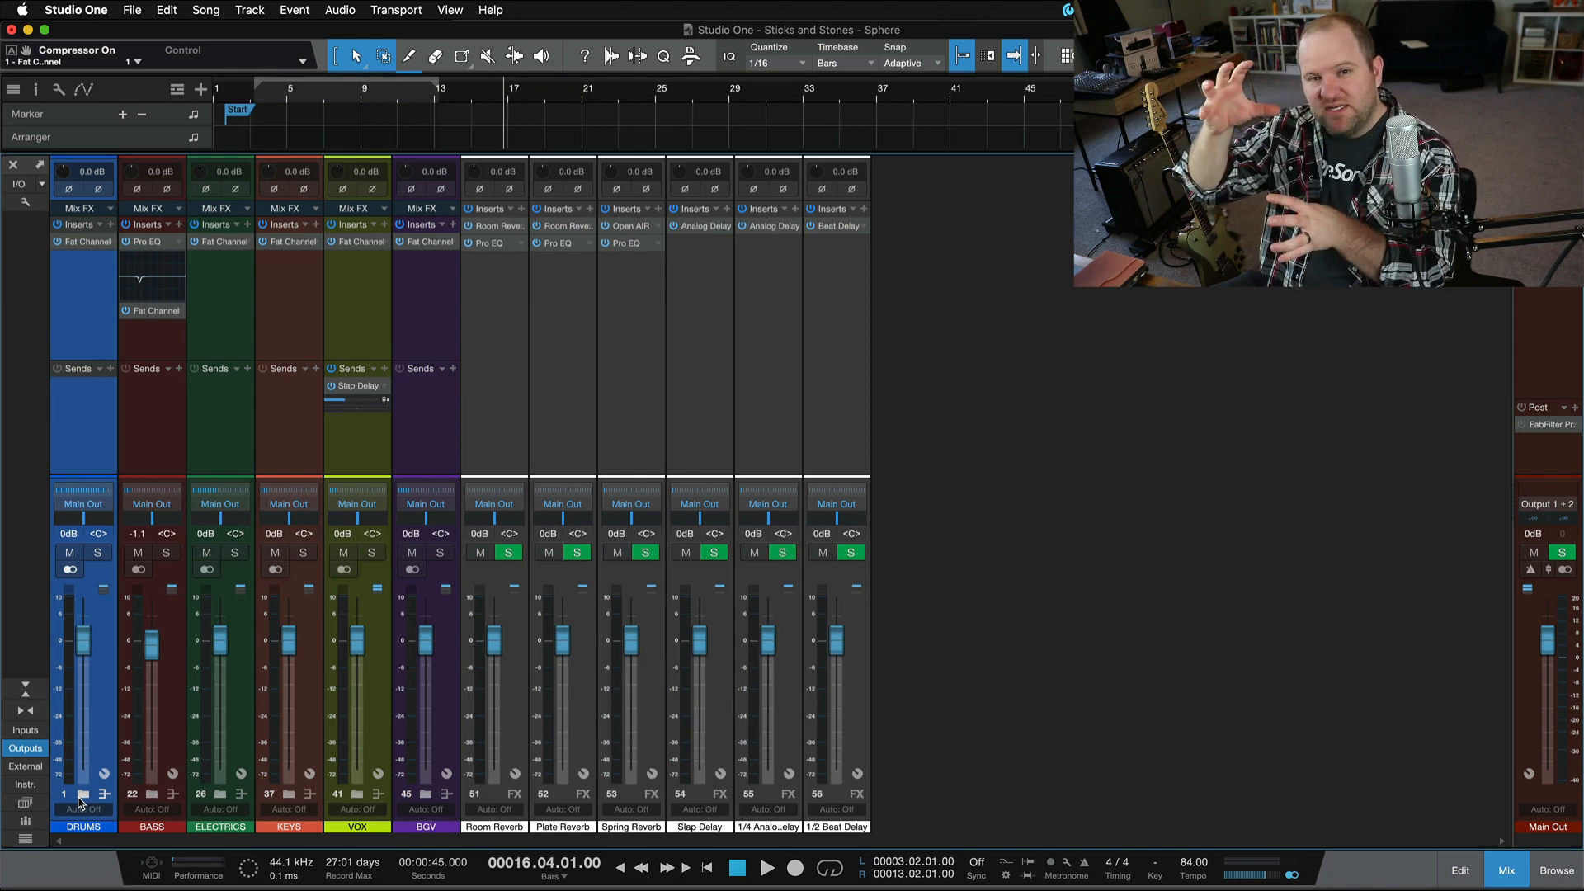
- Show the arrangement and place the playhead in bar 53, just before the background vocal phrase
key("F3")
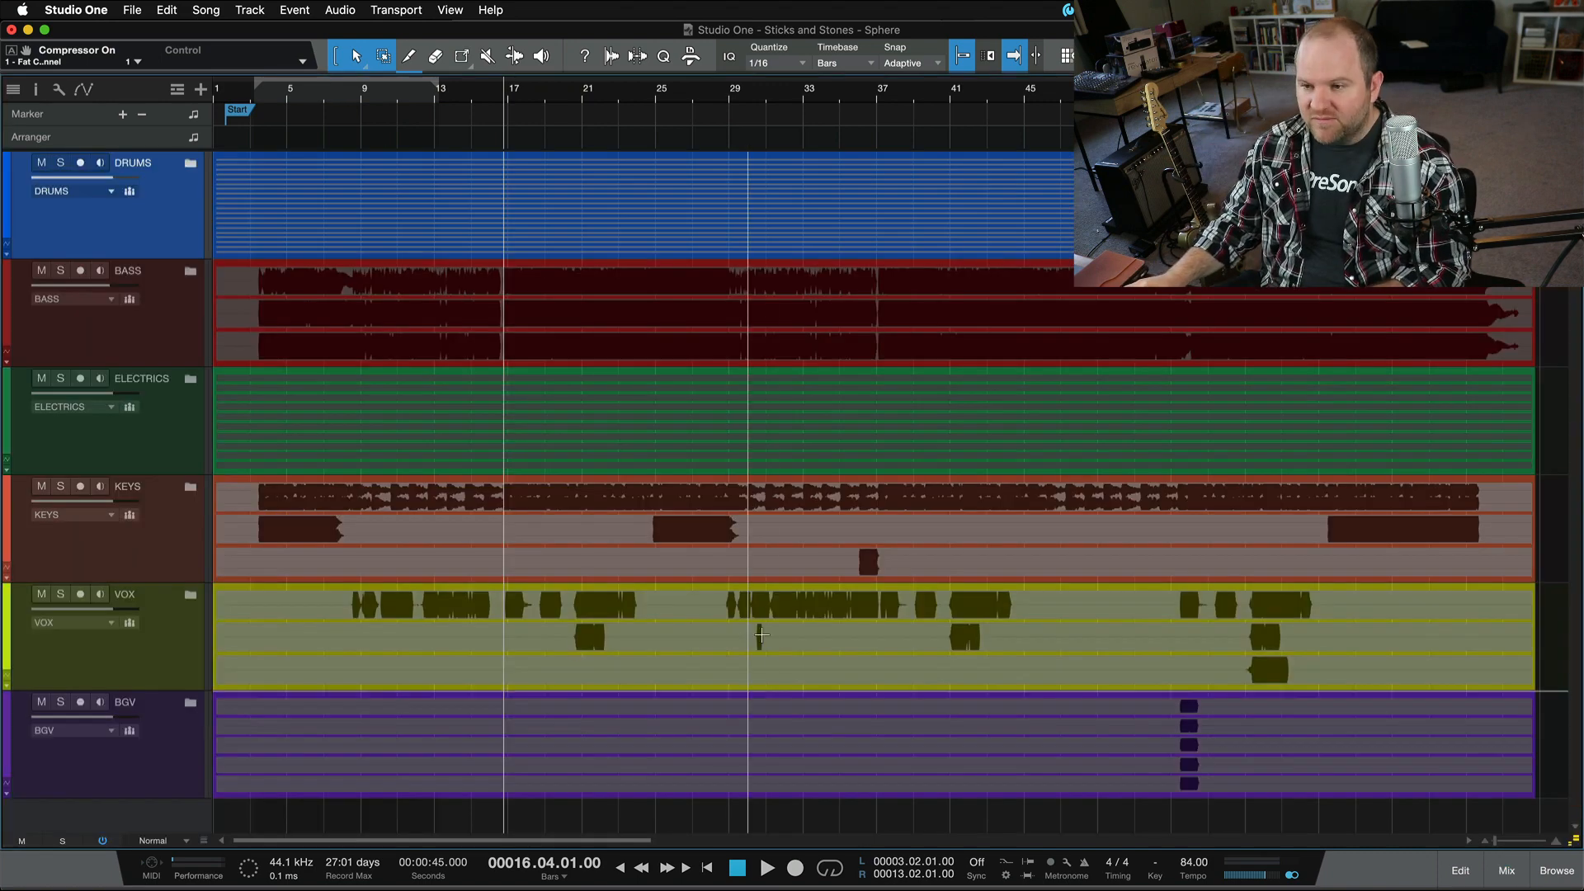
left_click(957, 97)
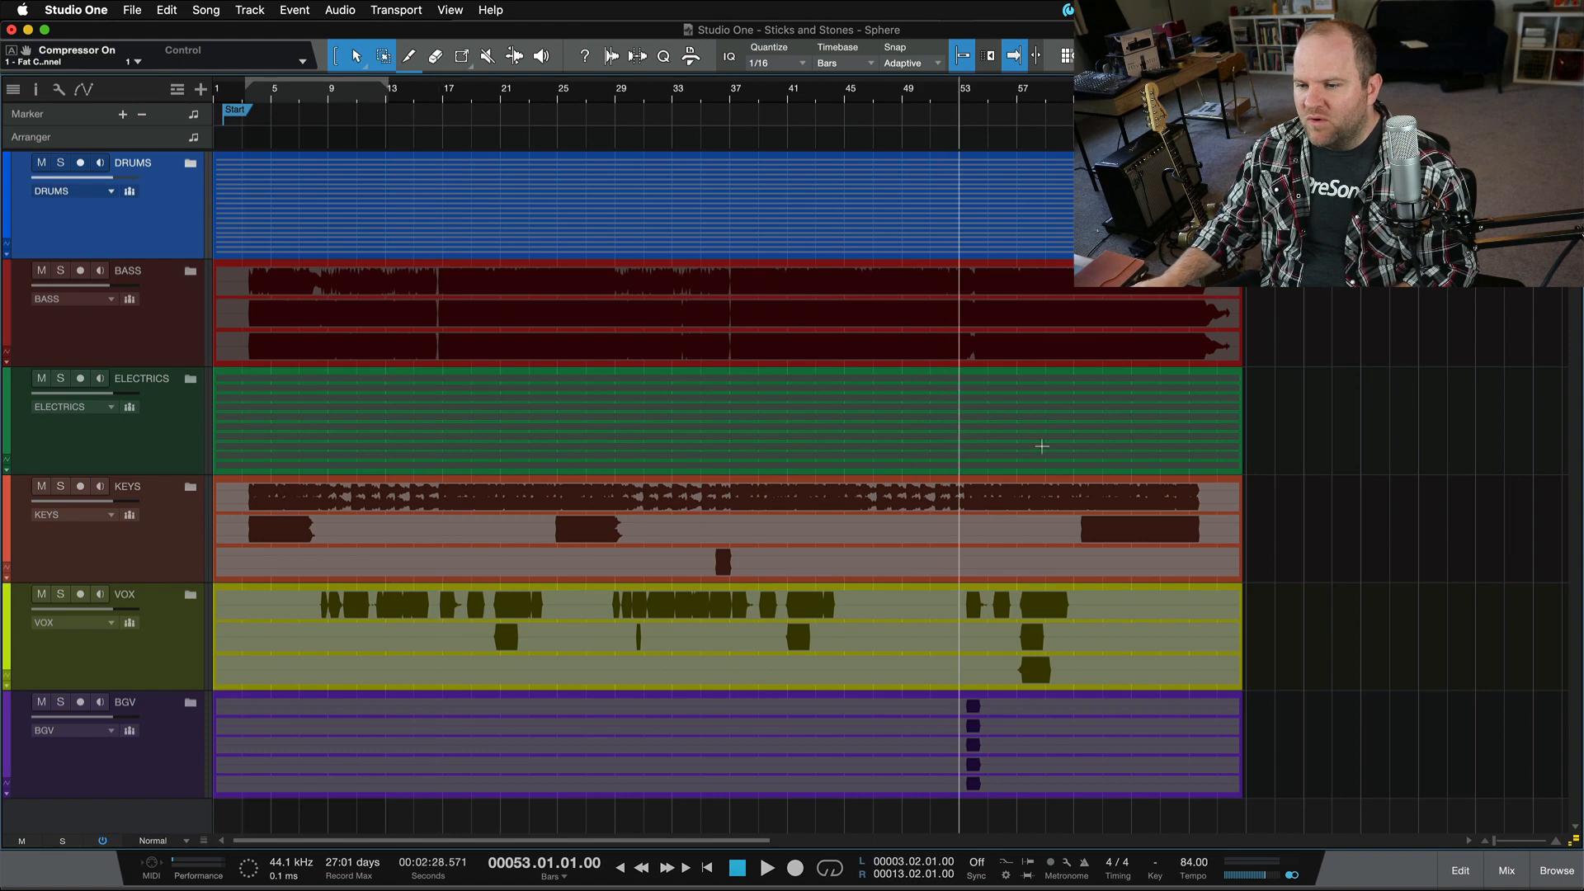
scroll(1043, 446, "up", 5)
left_click(489, 101)
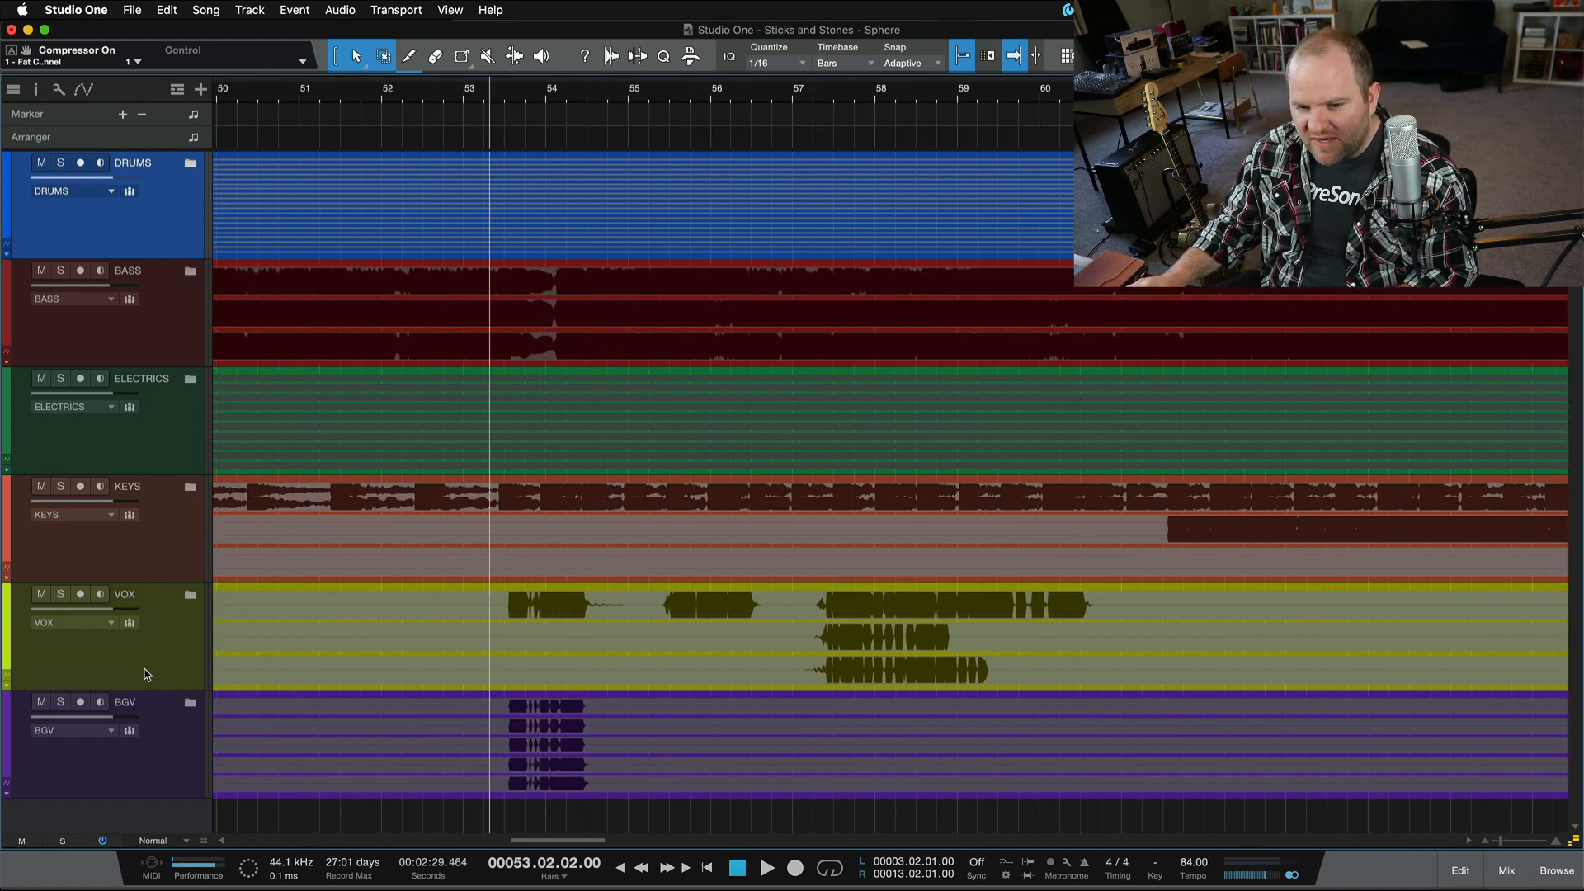
- Solo the BGV folder track and play its phrase from 53.03.01
left_click(60, 702)
scroll(404, 689, "up", 3)
scroll(405, 689, "up", 1)
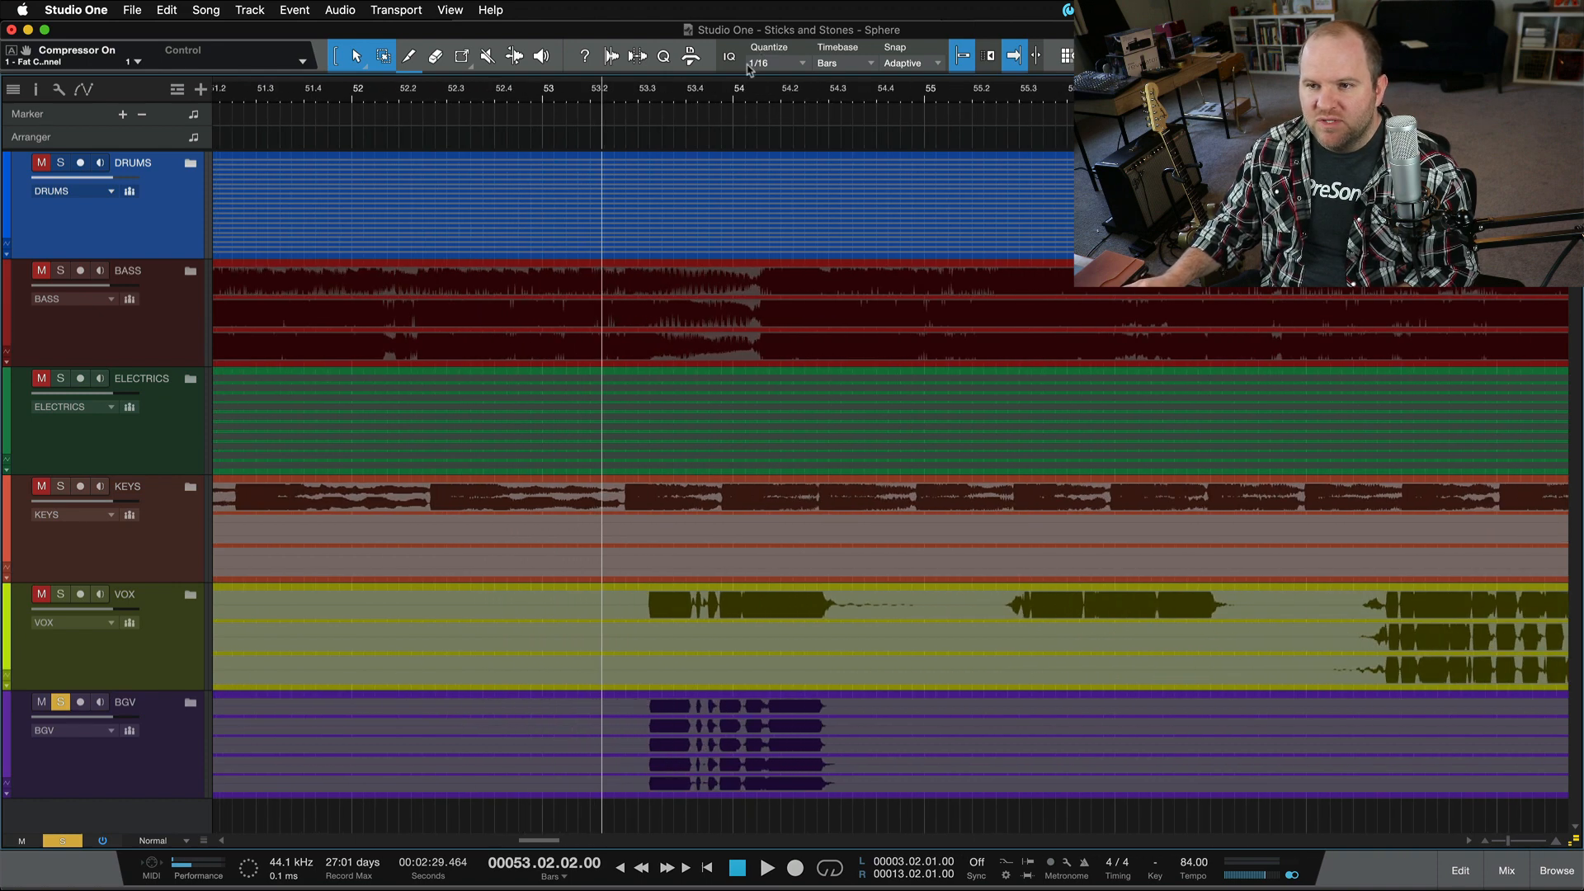
left_click(627, 94)
left_click(638, 94)
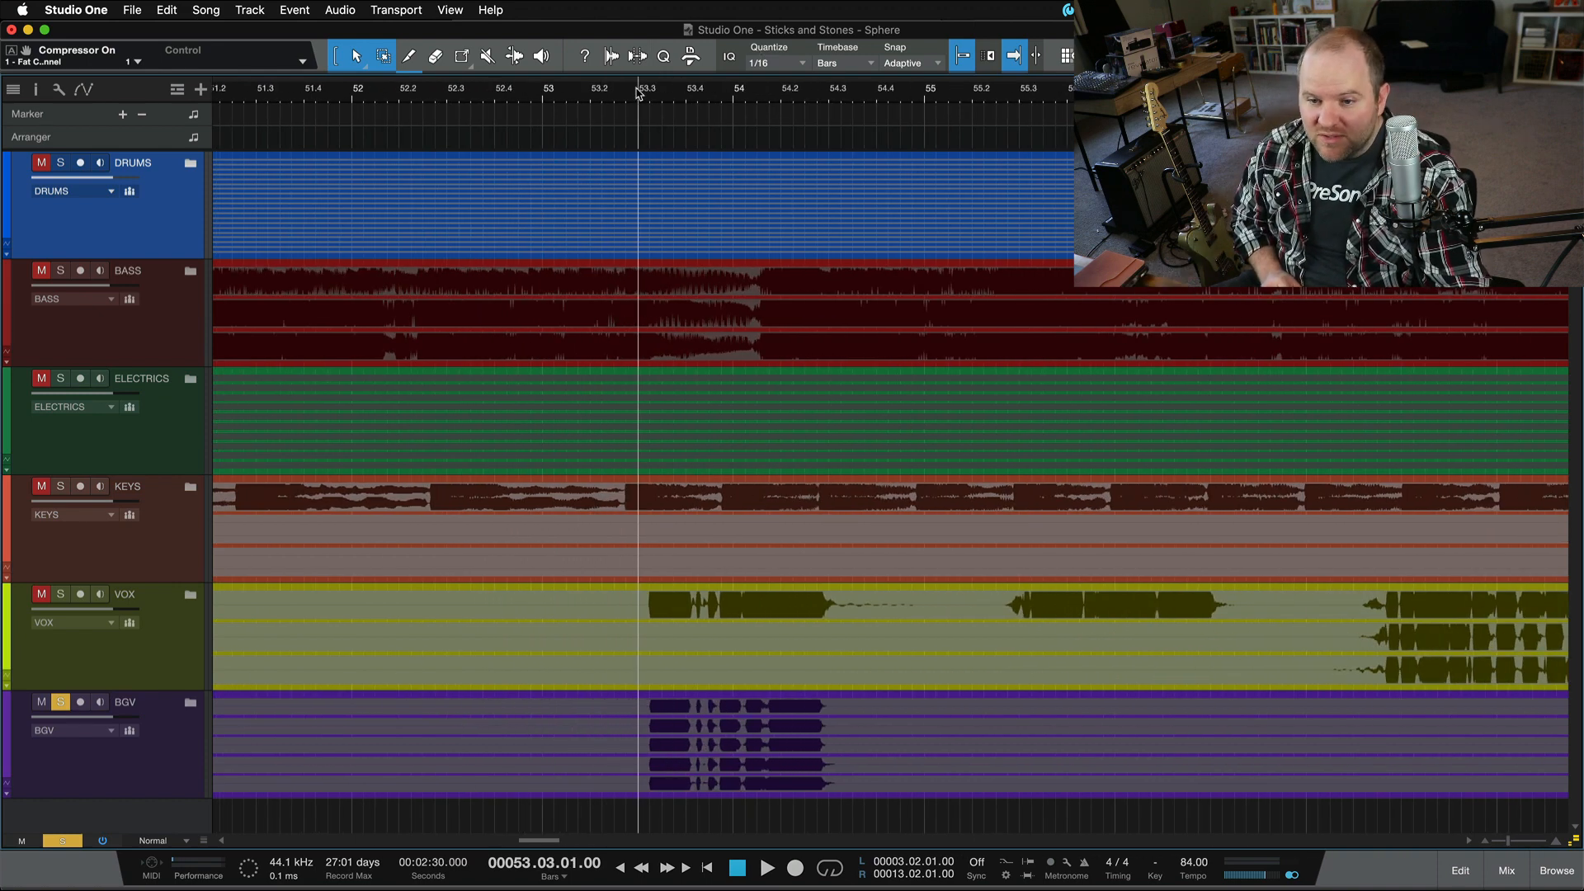
key("space")
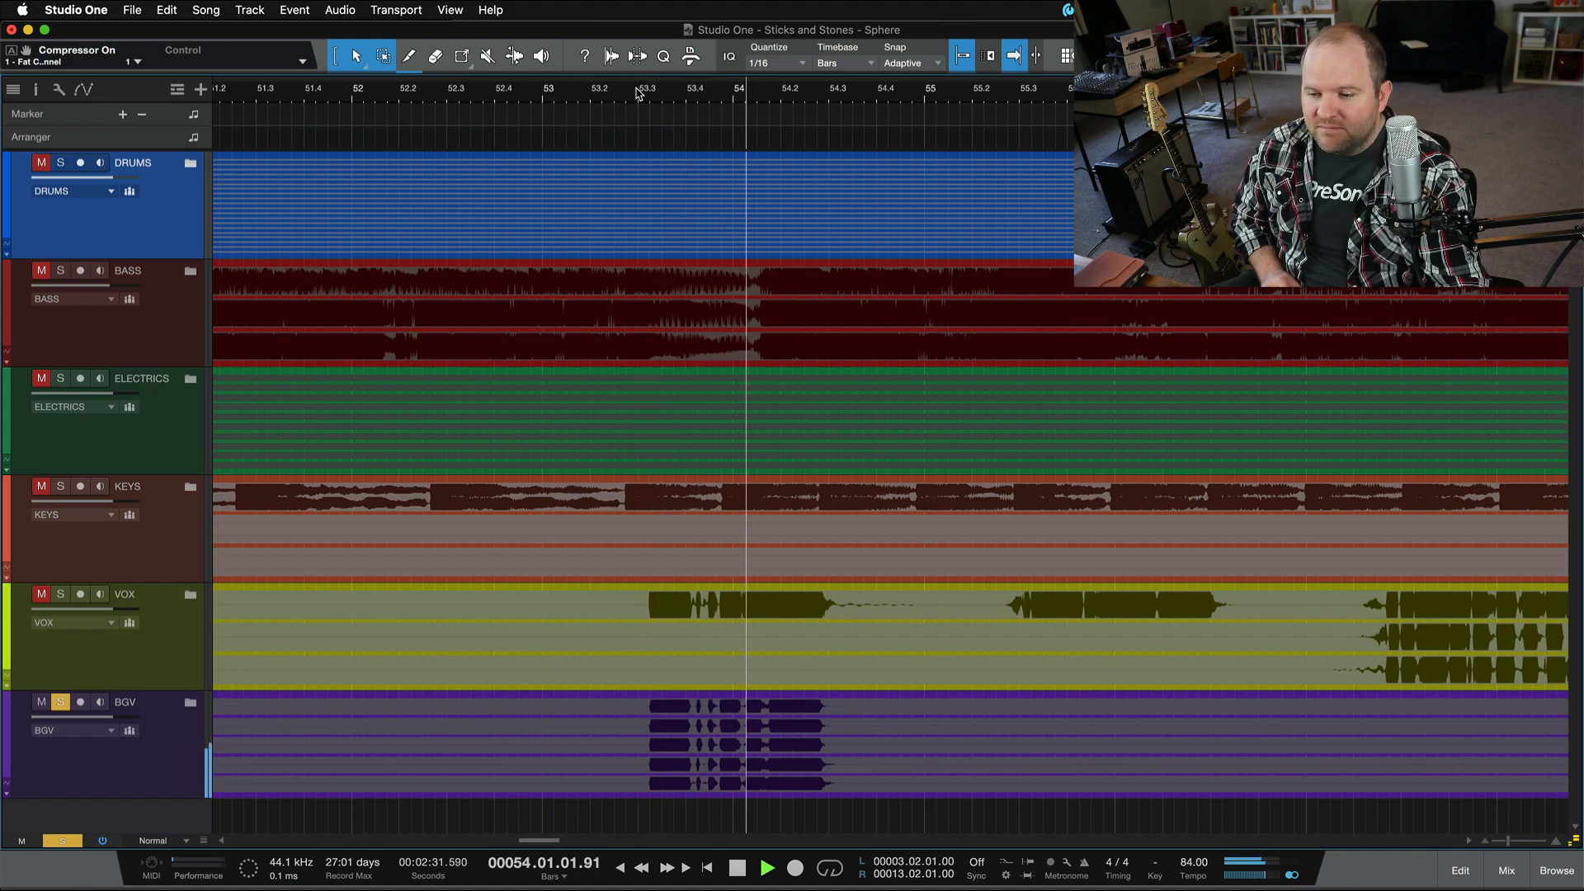
key("space")
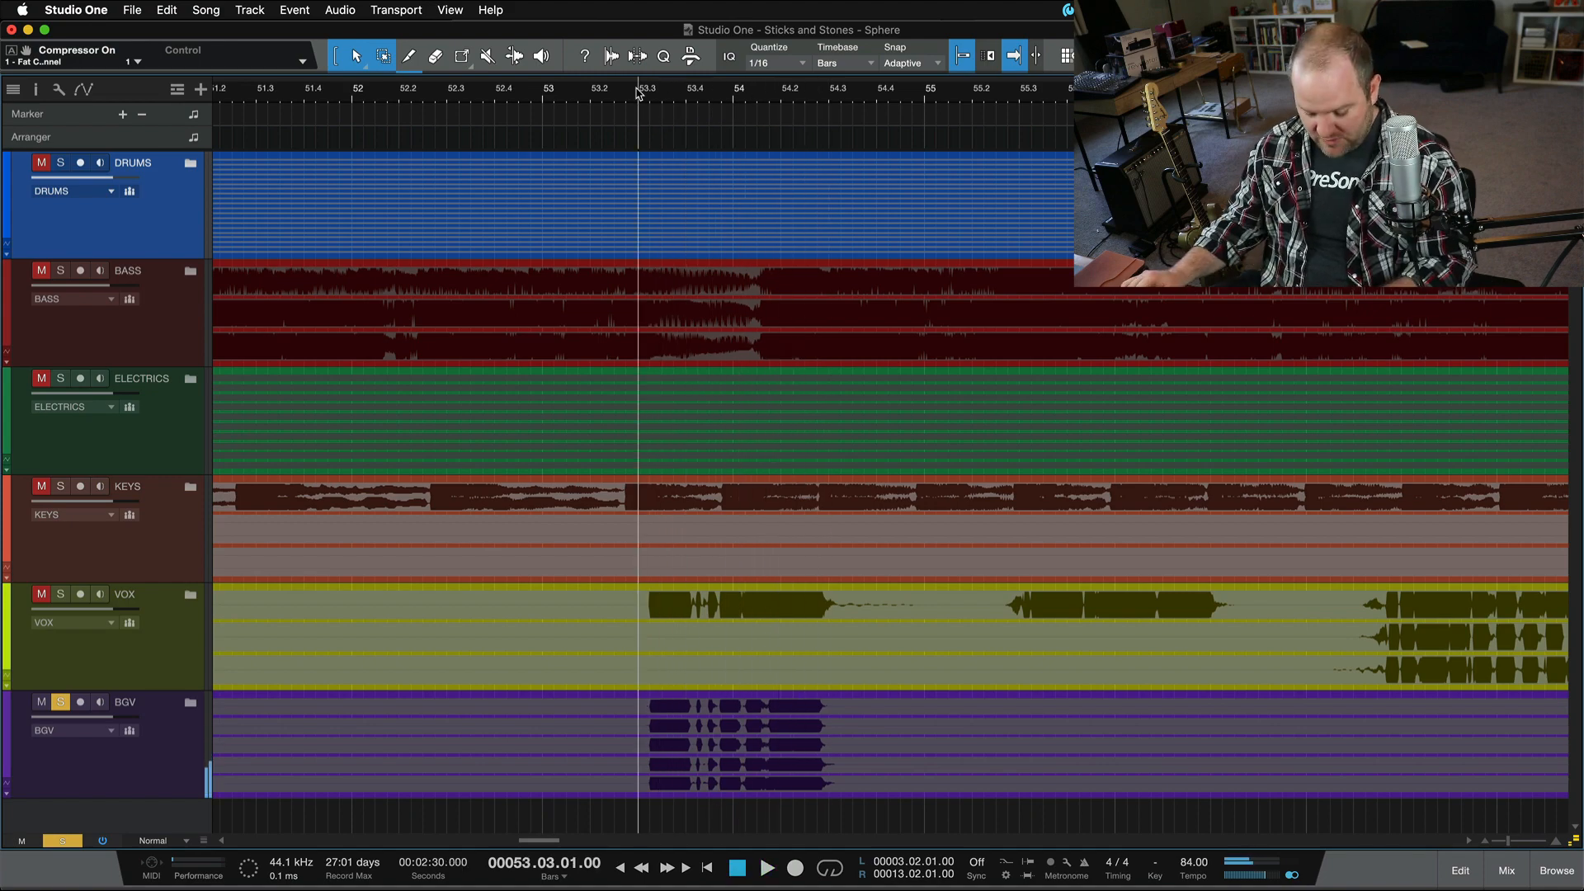
- Return to the mixer, bypass the BGV bus's Fat Channel and play the vocal phrase without it
key("F3")
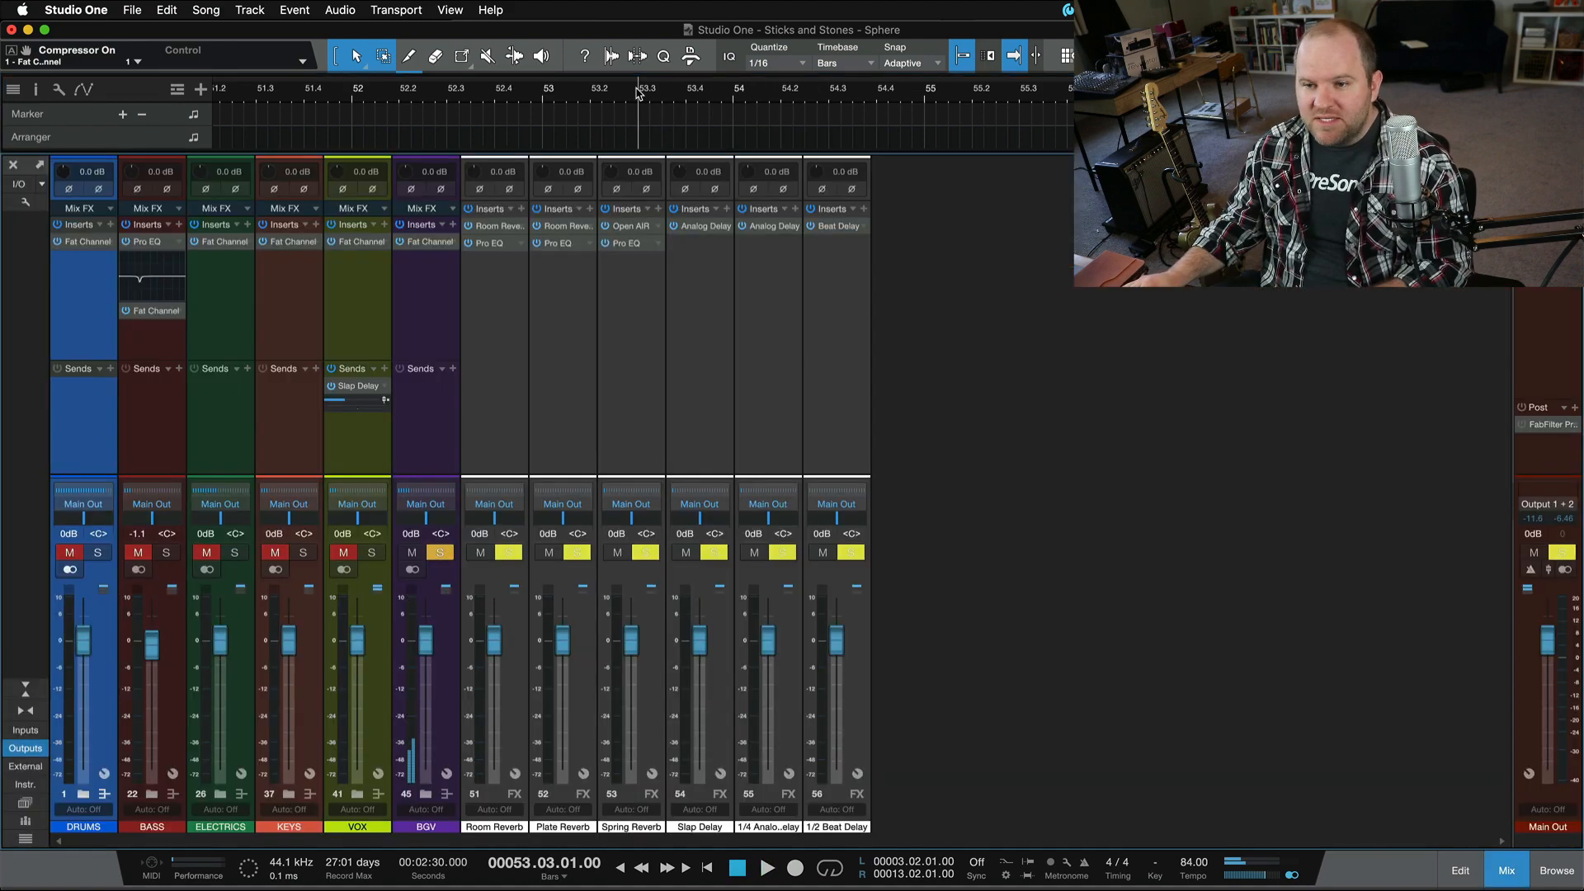
left_click(400, 242)
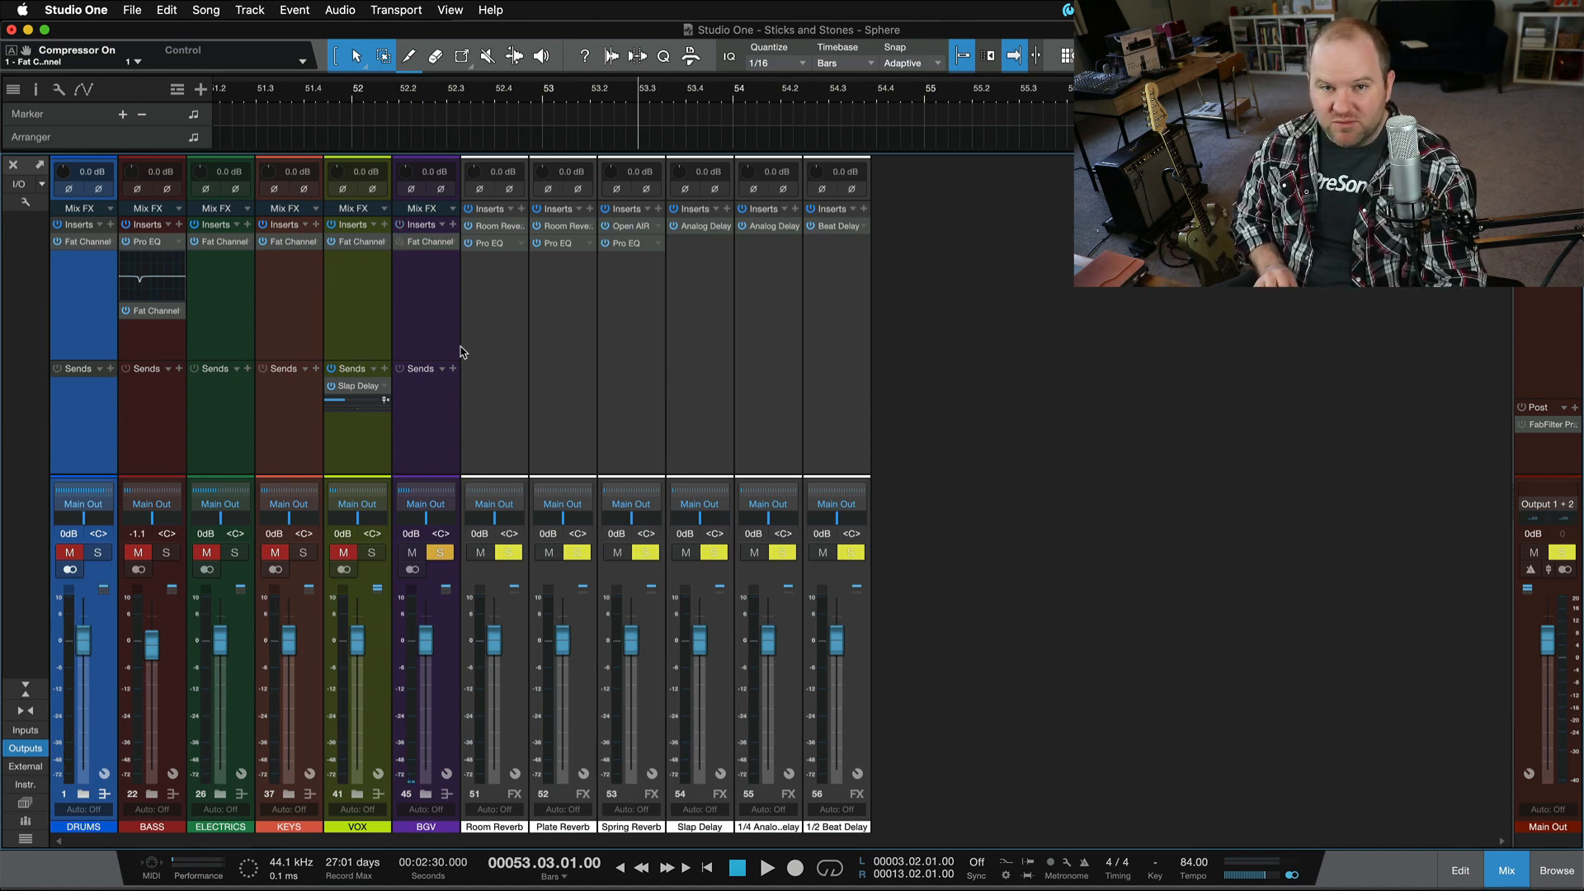
key("space")
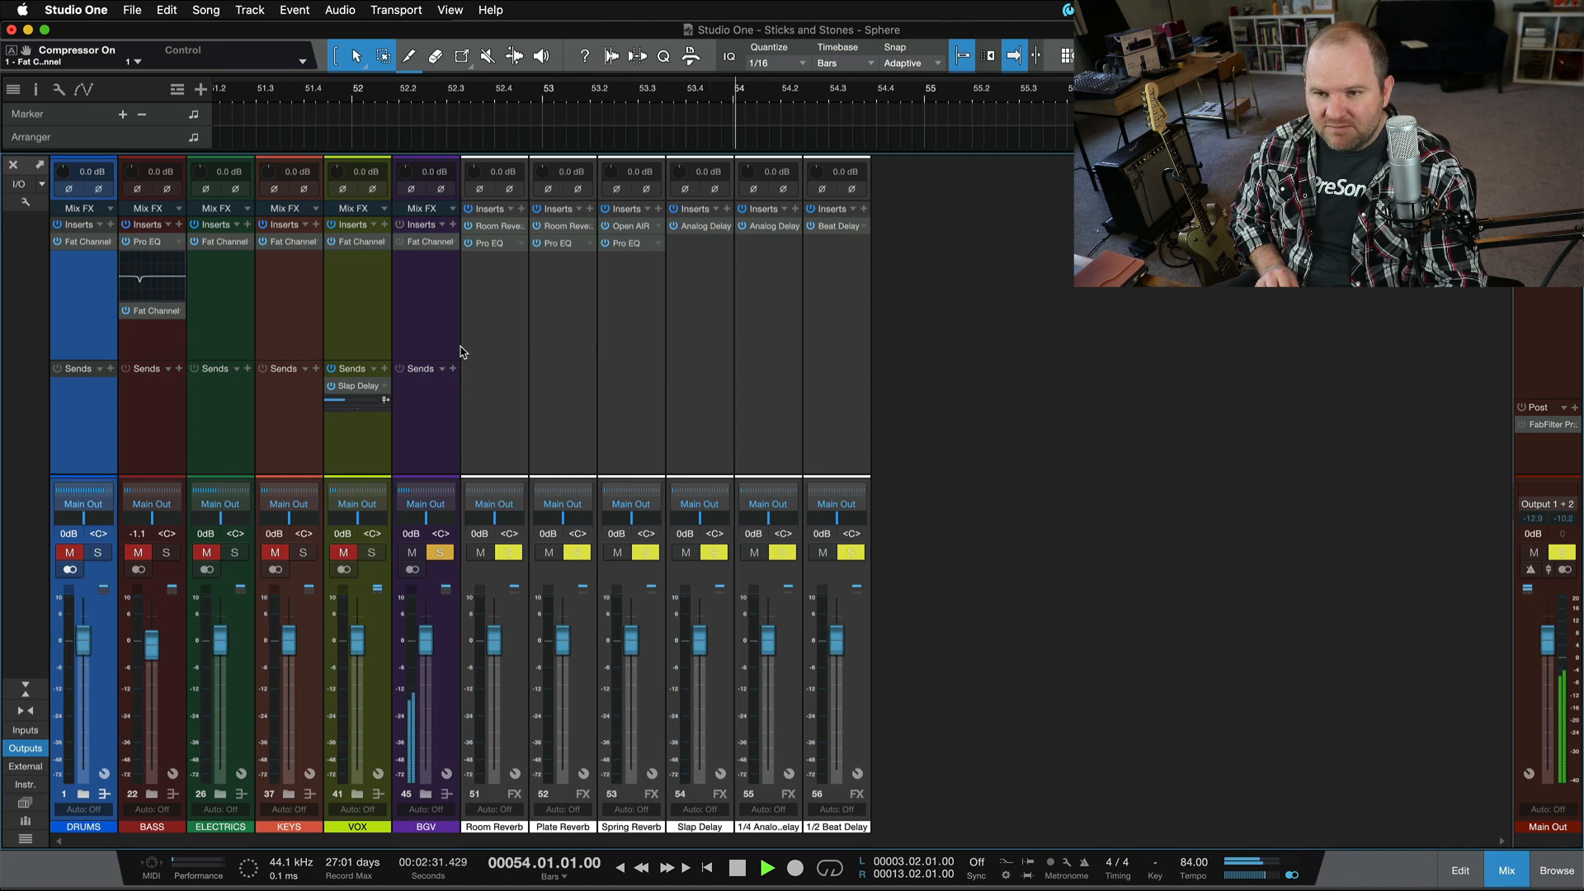
key("space")
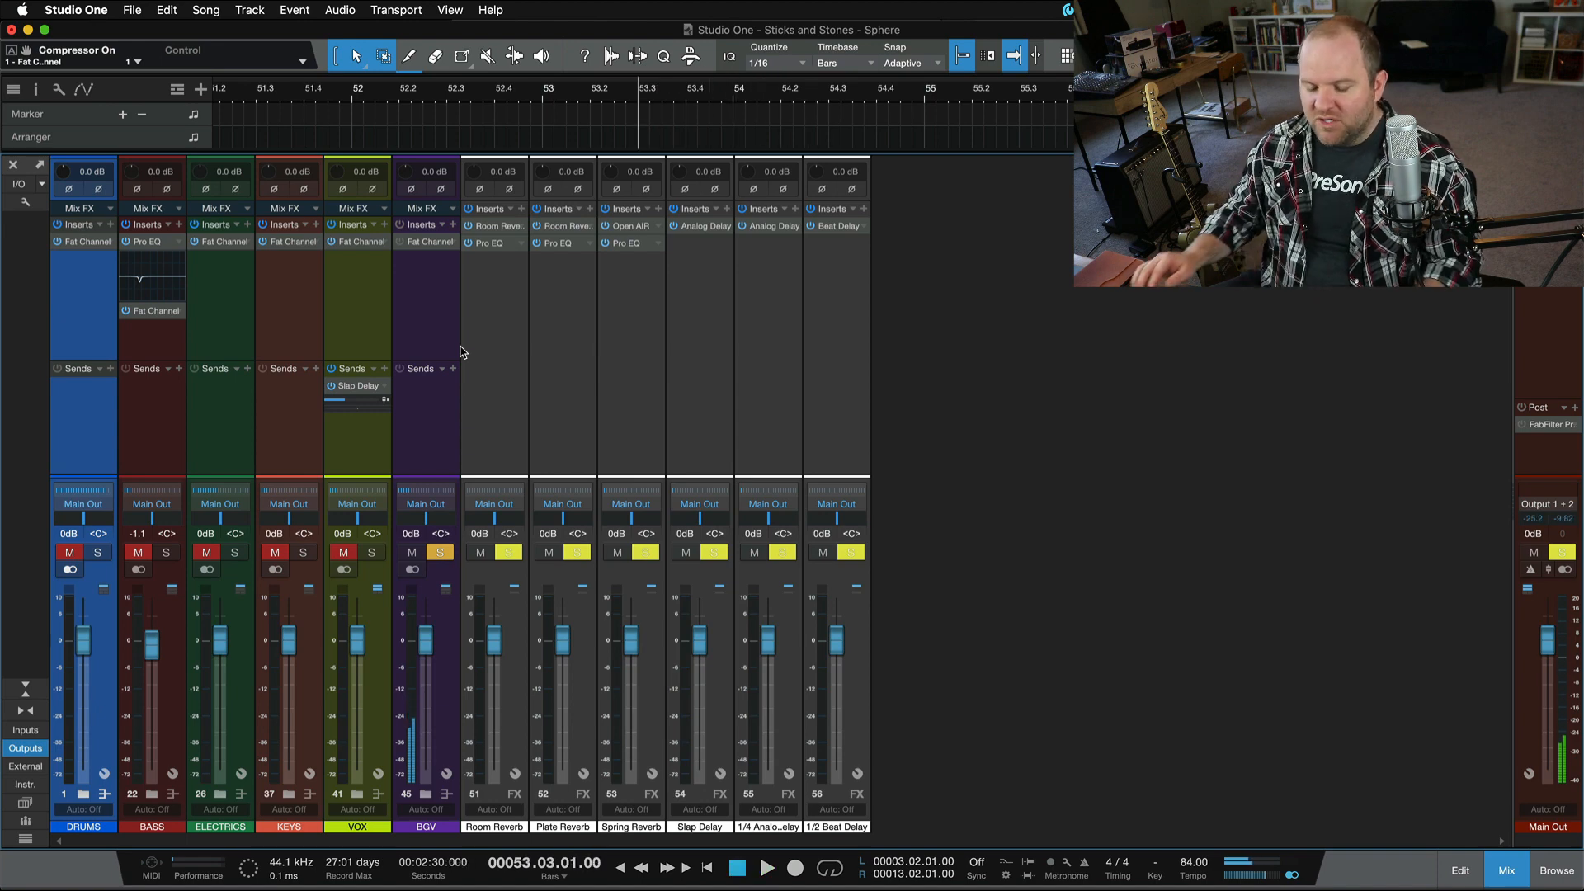
- Re-enable the BGV bus's Fat Channel, open its settings and play the soloed vocal phrase with it active
left_click(400, 242)
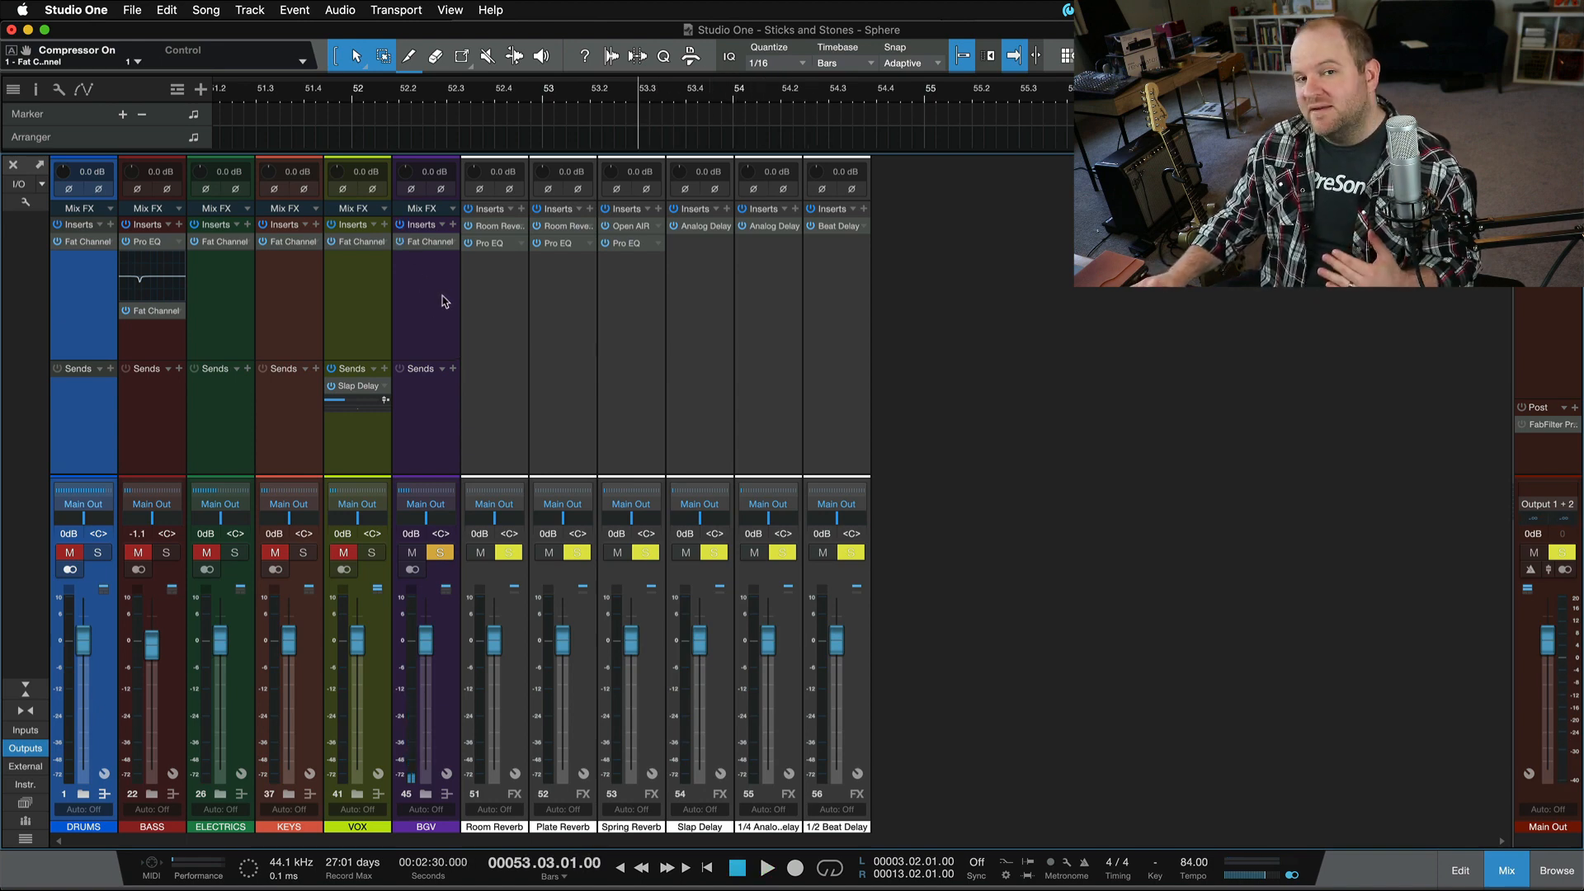
double_click(429, 242)
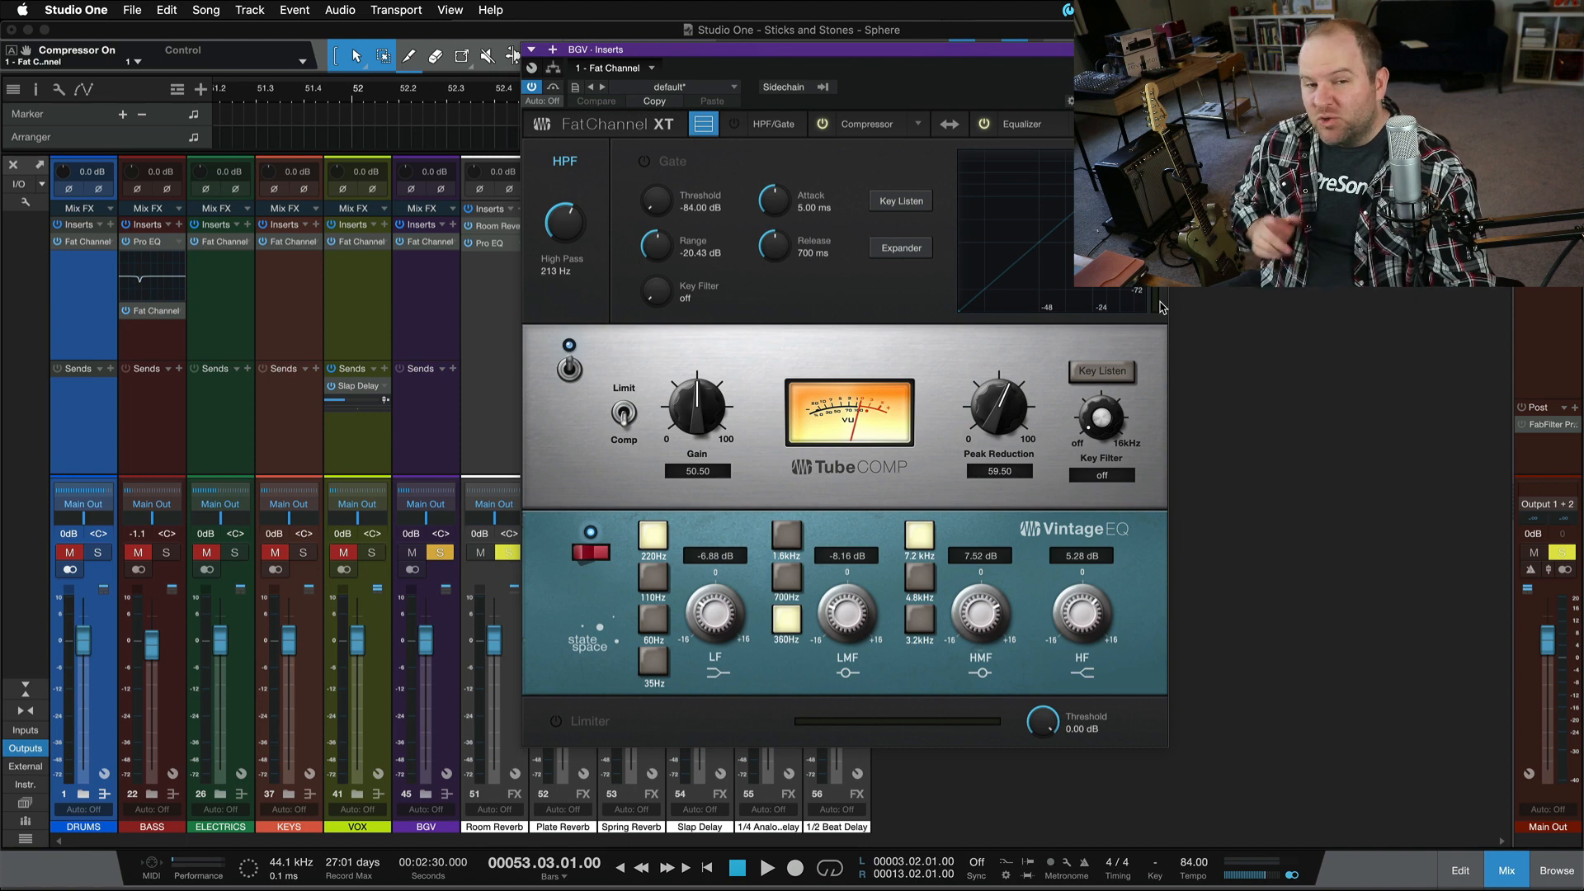
key("space")
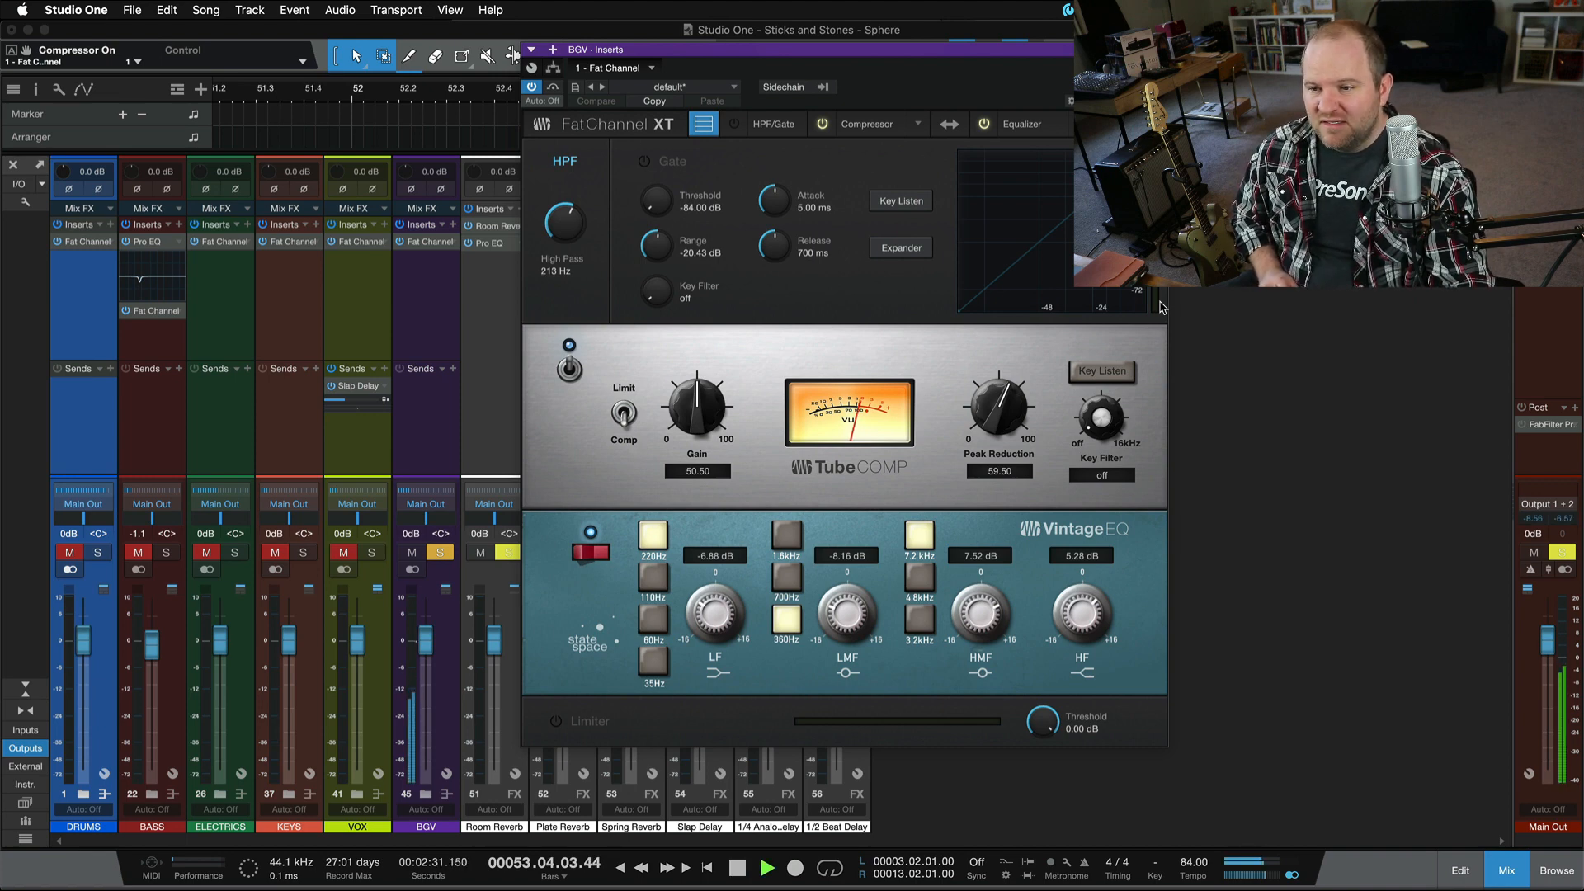
key("space")
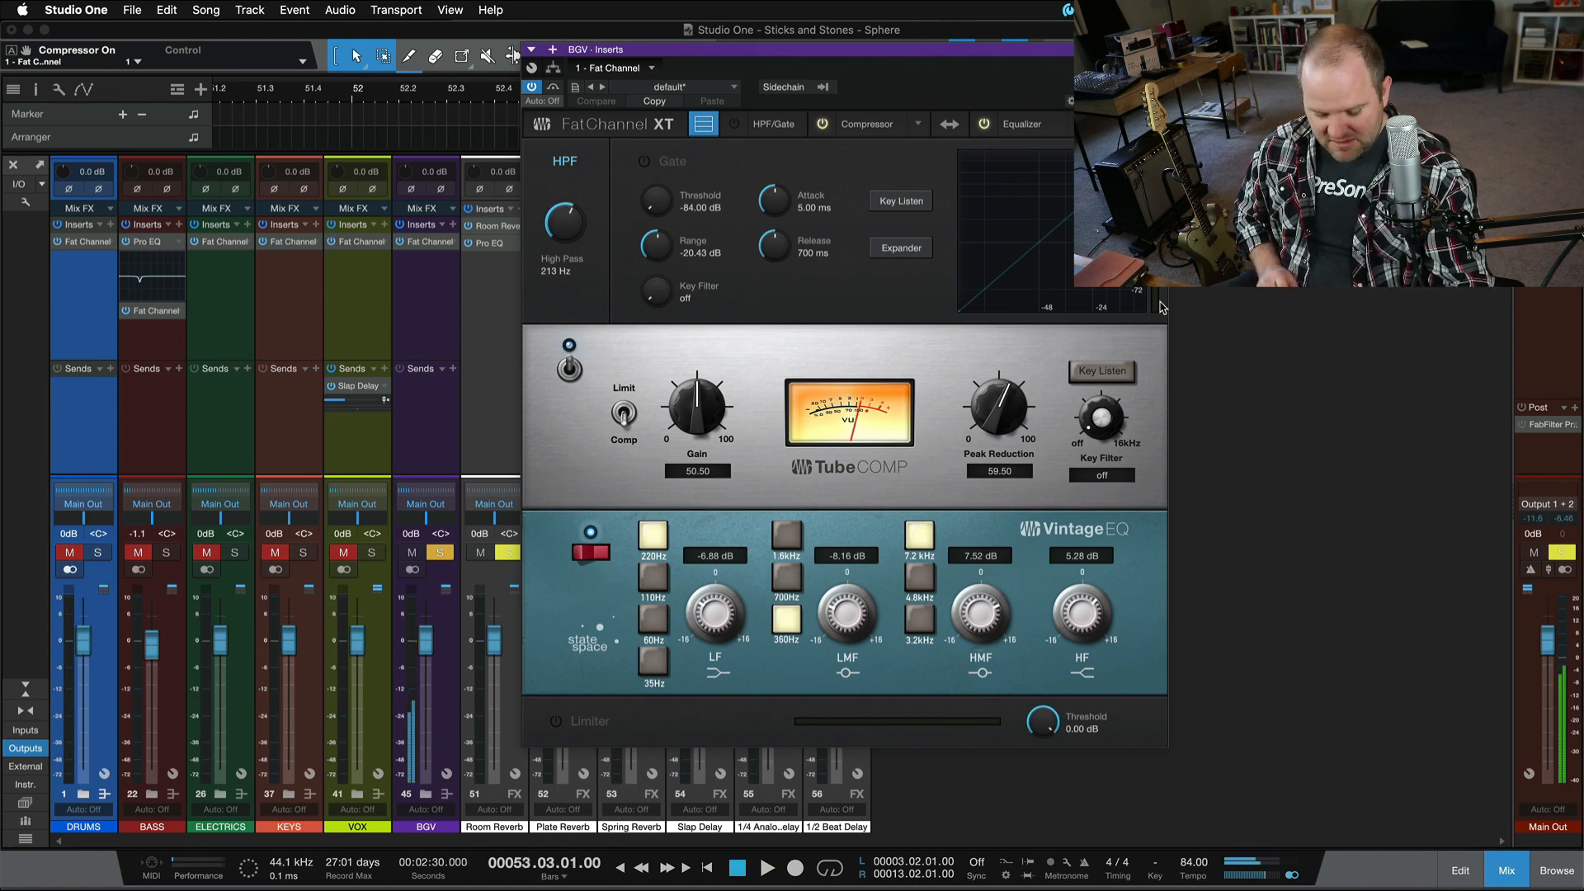
- Unsolo the BGV bus, play the phrase in the full mix and close the Fat Channel window
key("s")
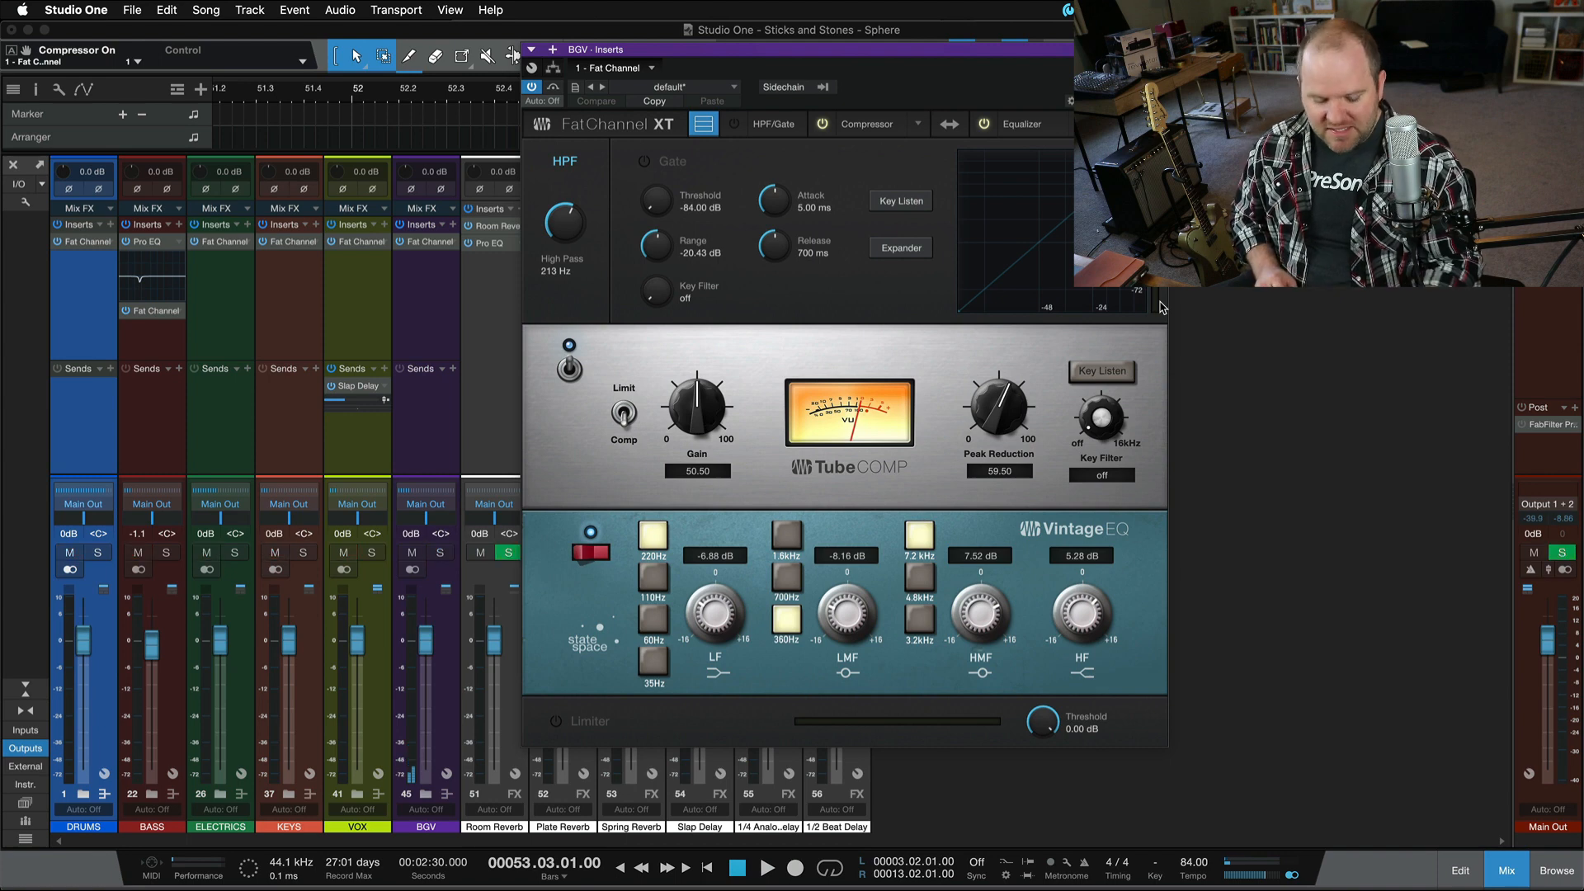
key("space")
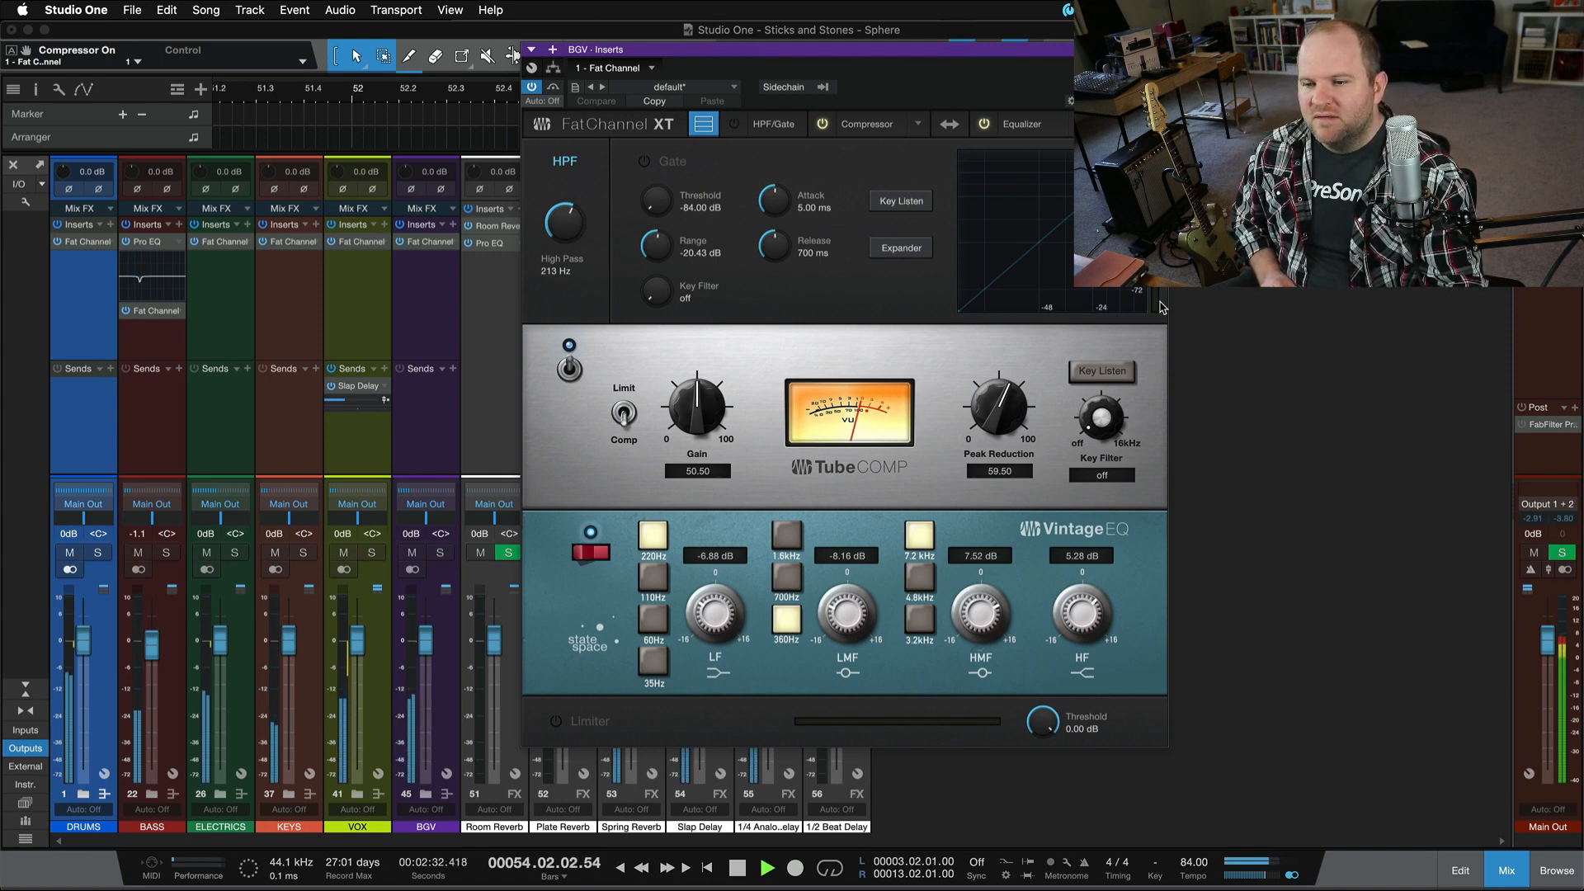
key("space")
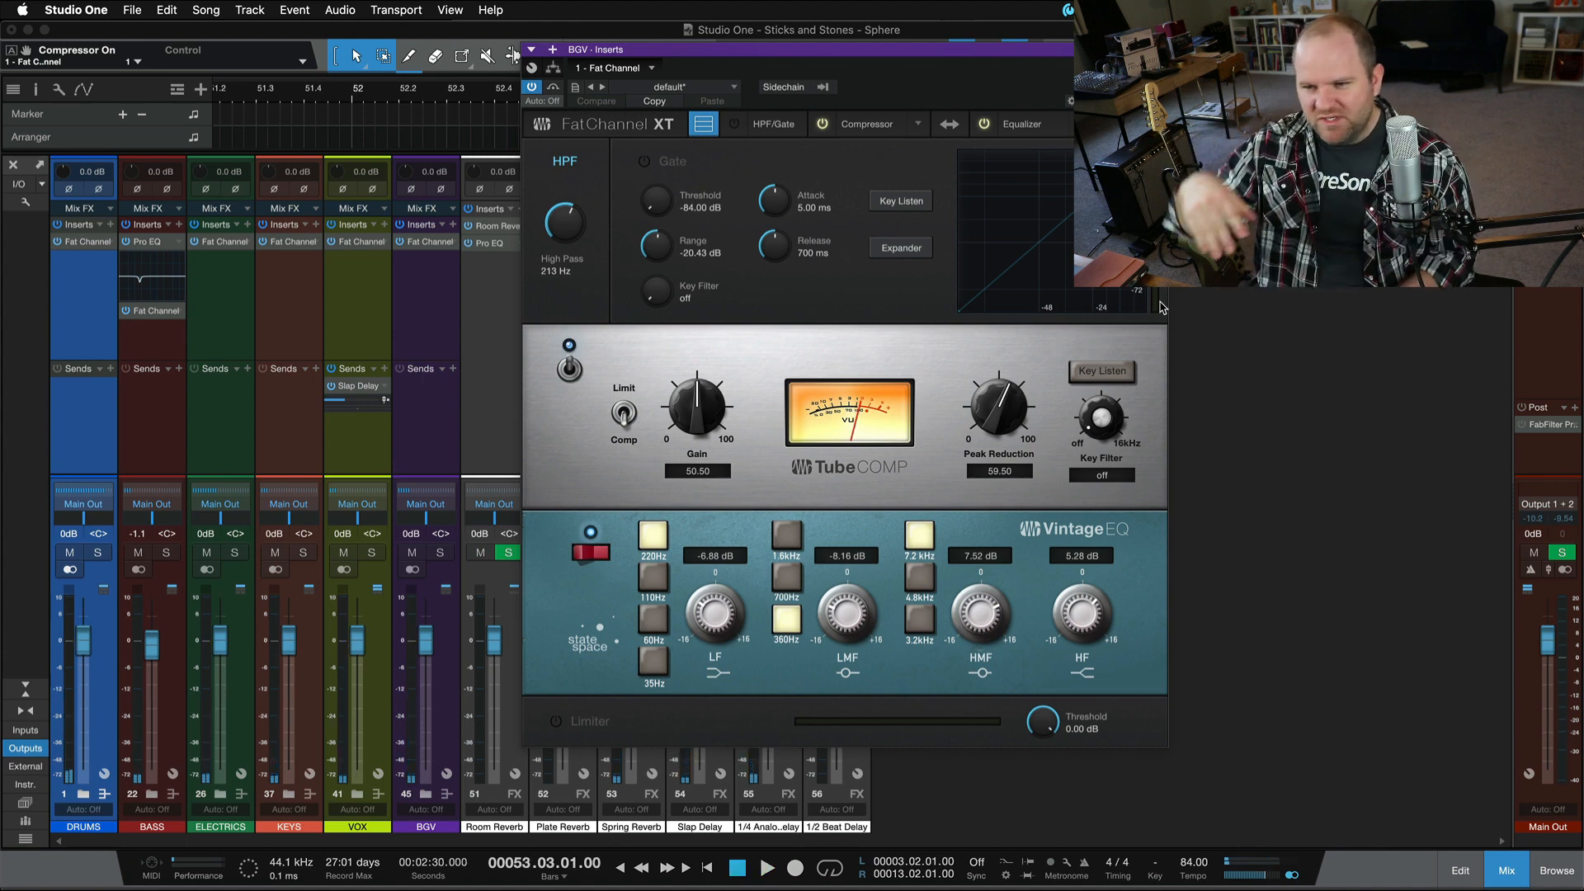
left_click(1158, 49)
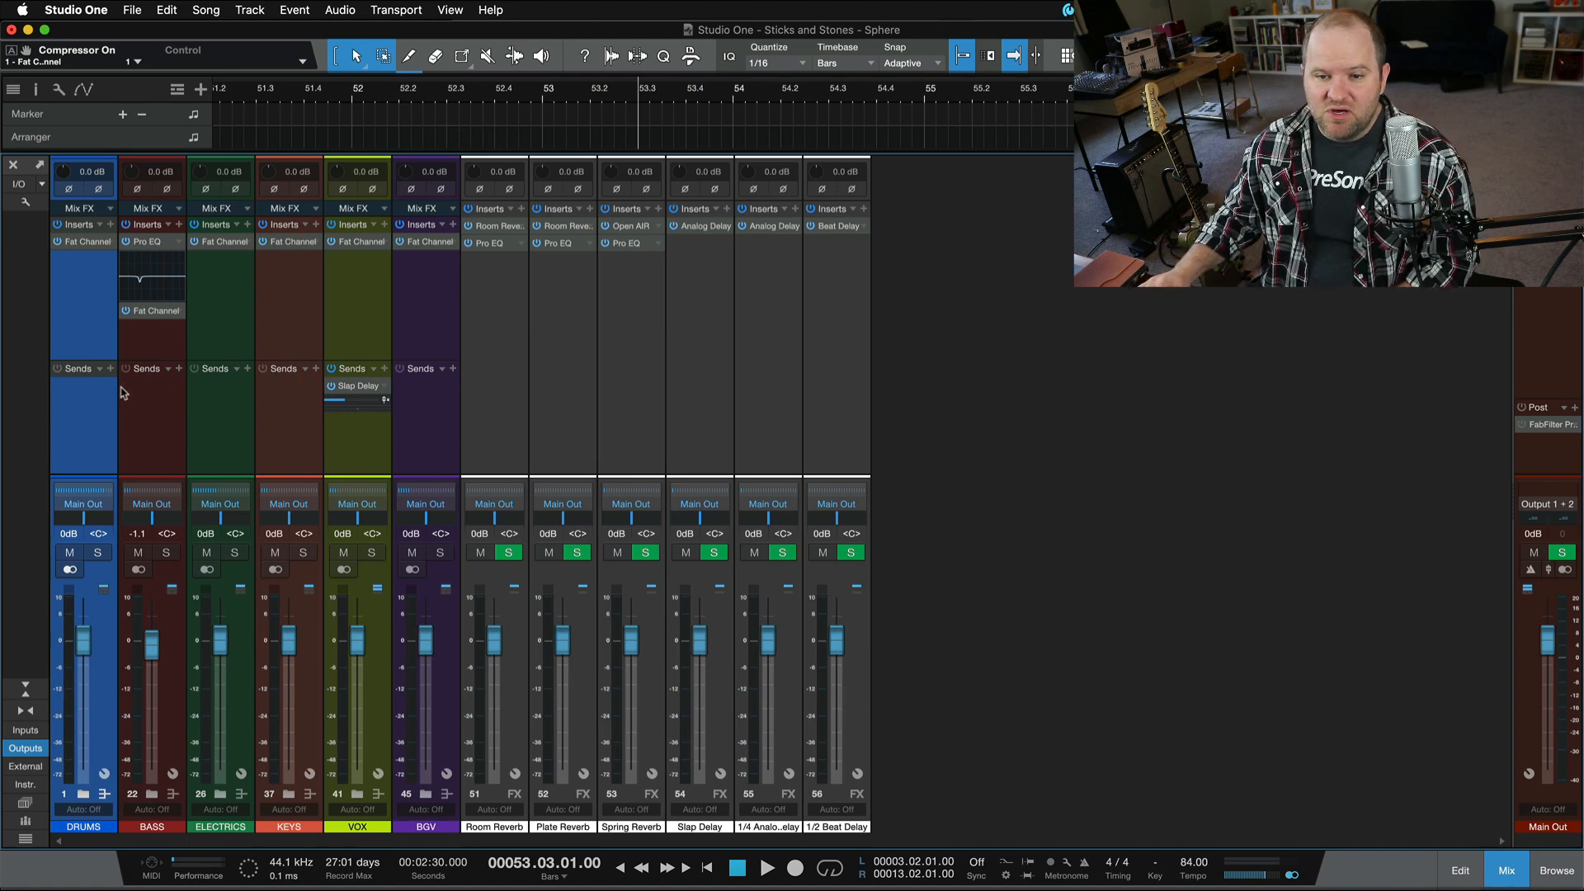
- Highlight the six instrument buses from DRUMS to BGV together and individually, ending with only the DRUMS bus selected
left_click(423, 444, "shift")
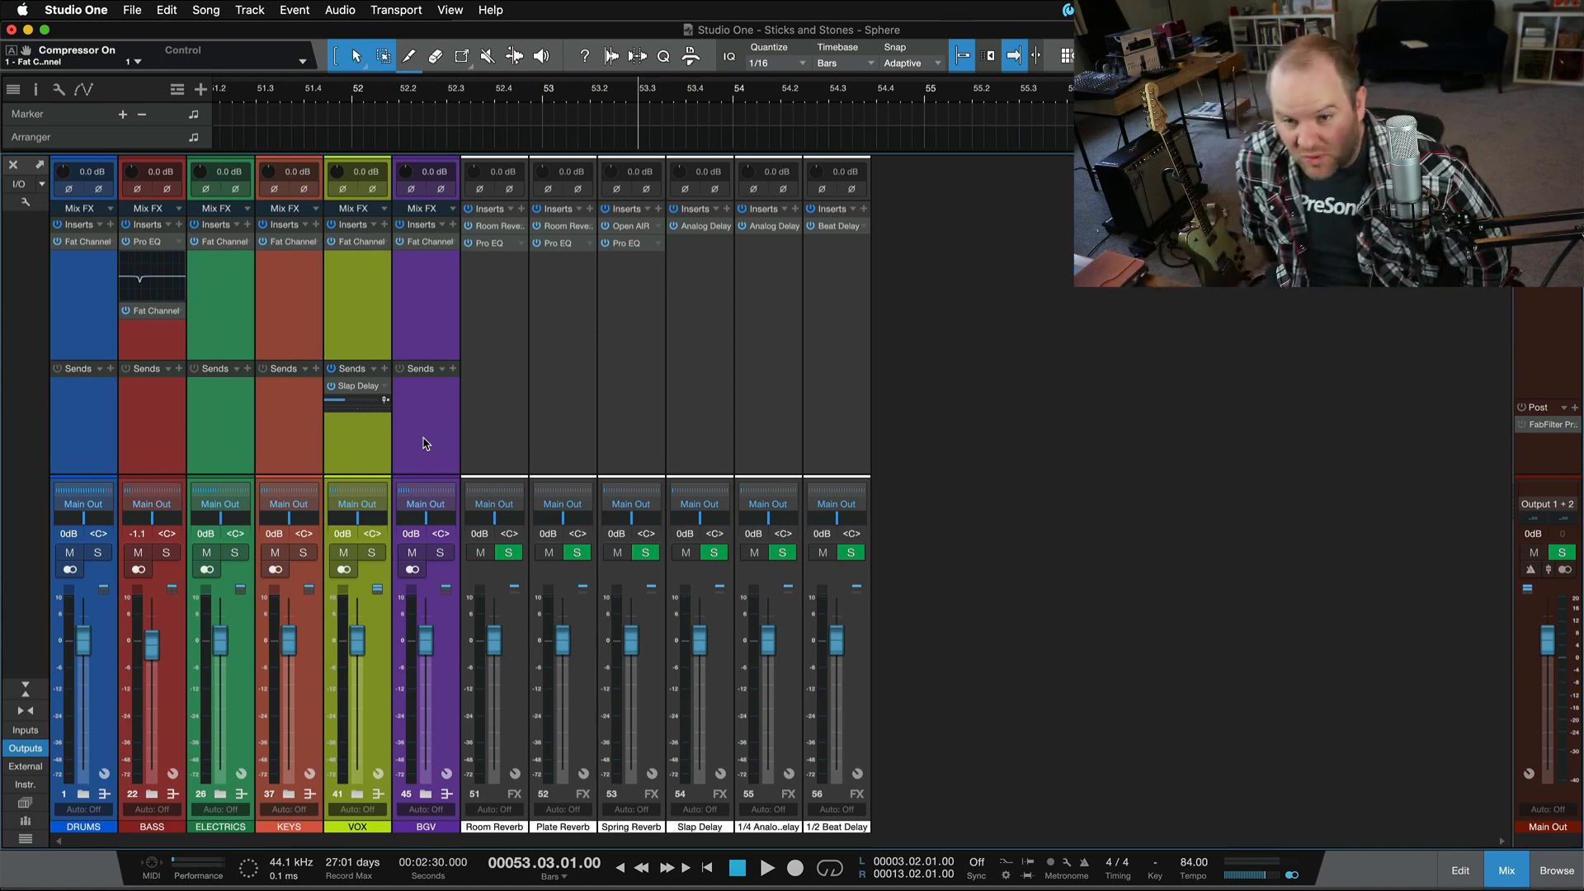
left_click(423, 443)
left_click(379, 446)
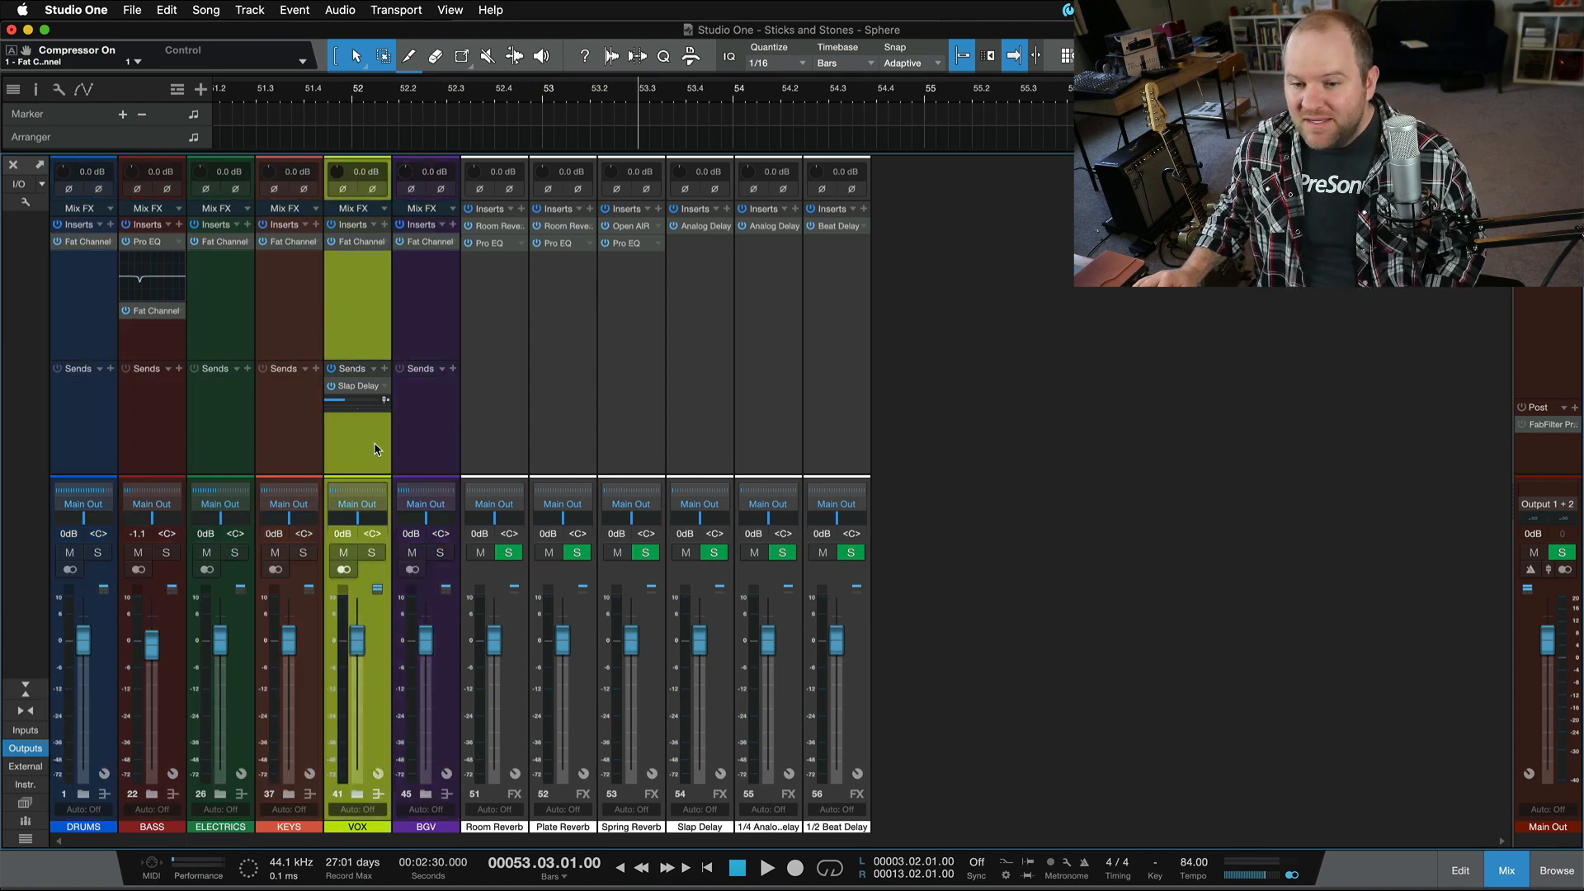
left_click(319, 437)
left_click(243, 424)
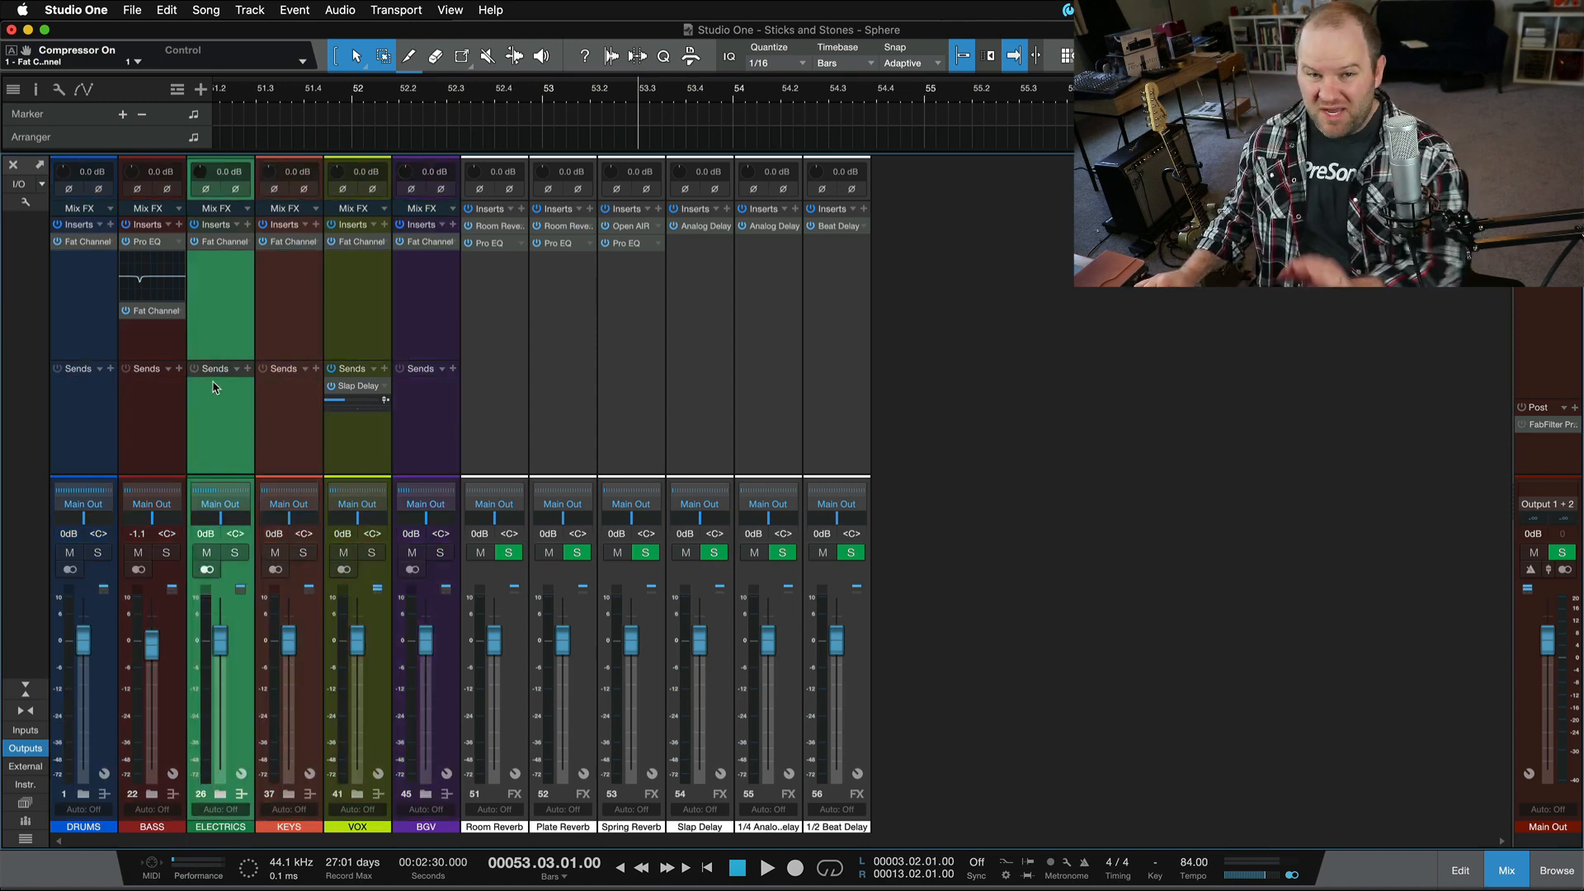
left_click(90, 316)
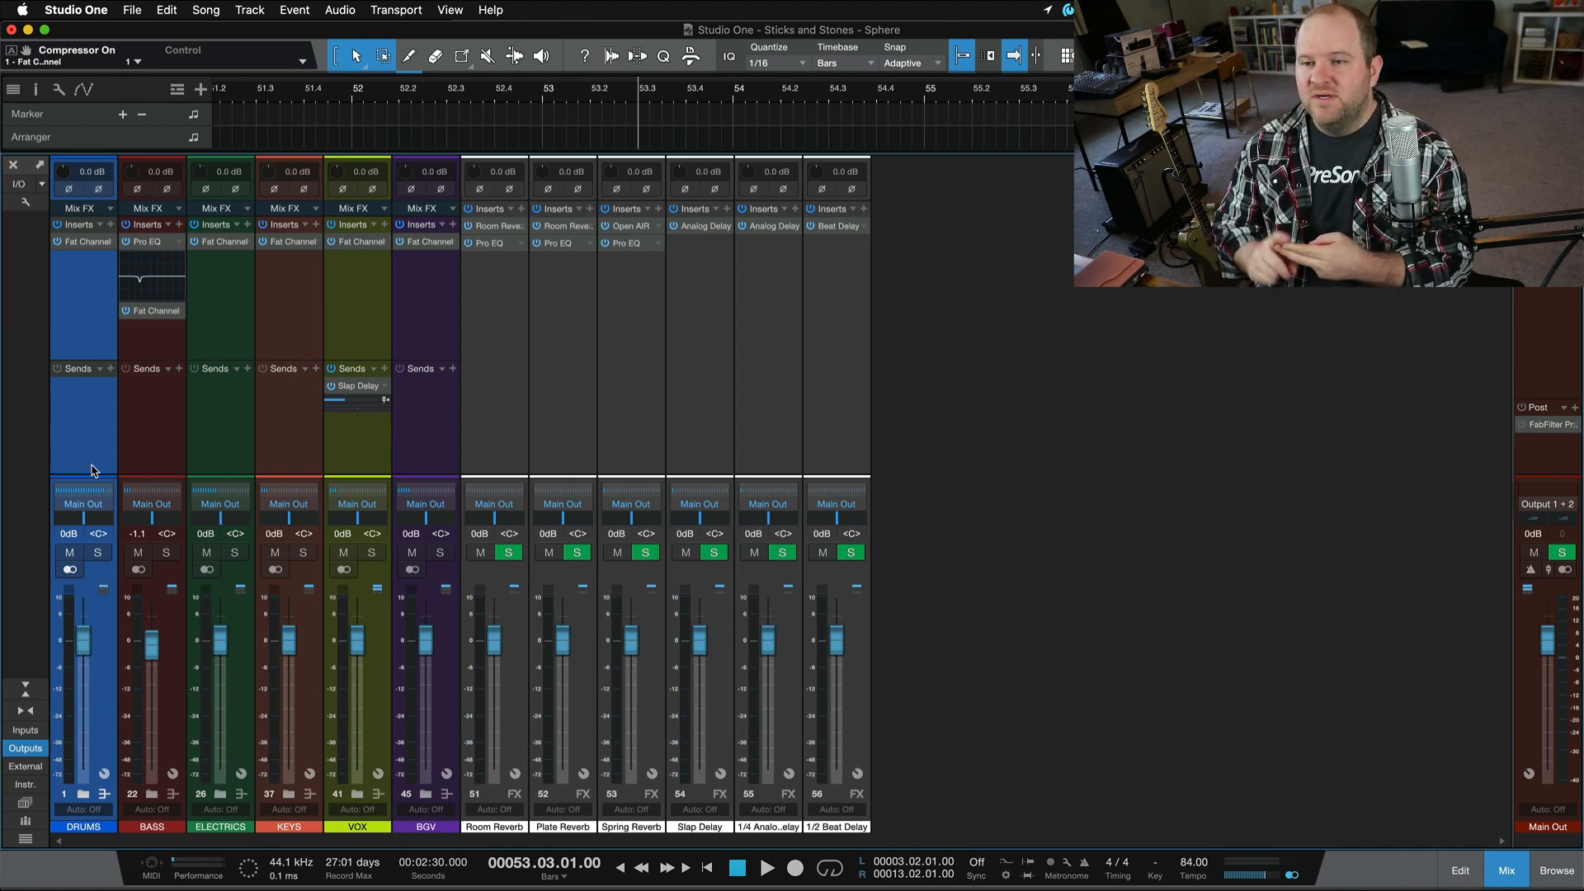
- Open the ELECTRICS bus's Fat Channel, browse its available compressor models without changing the current one, and close the plug-in
left_click(221, 243)
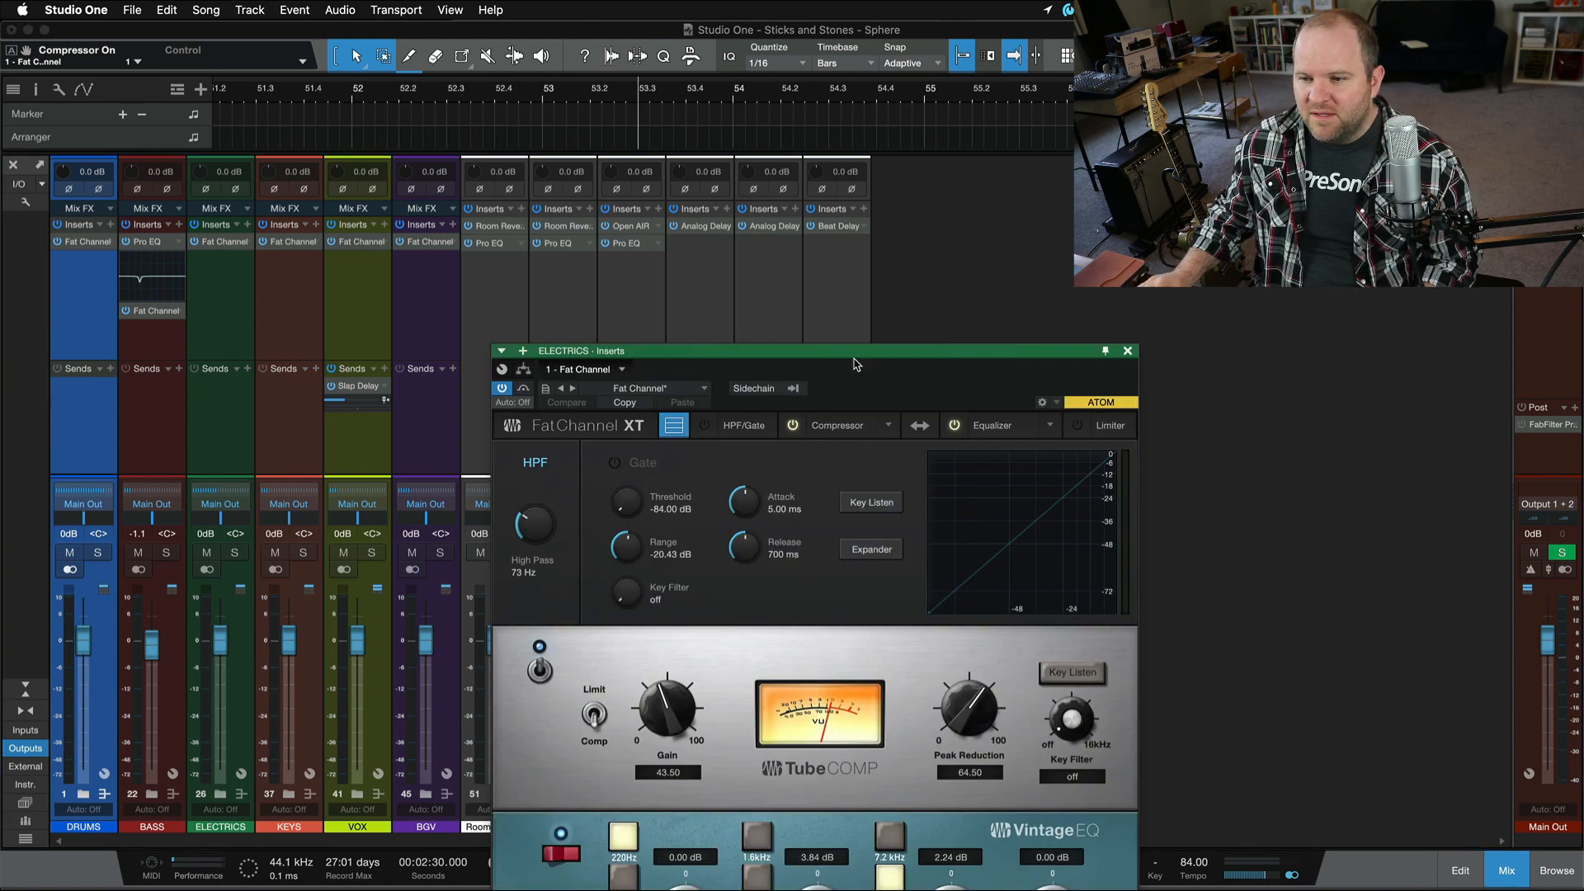
left_click_drag(854, 353, 649, 99)
left_click(687, 168)
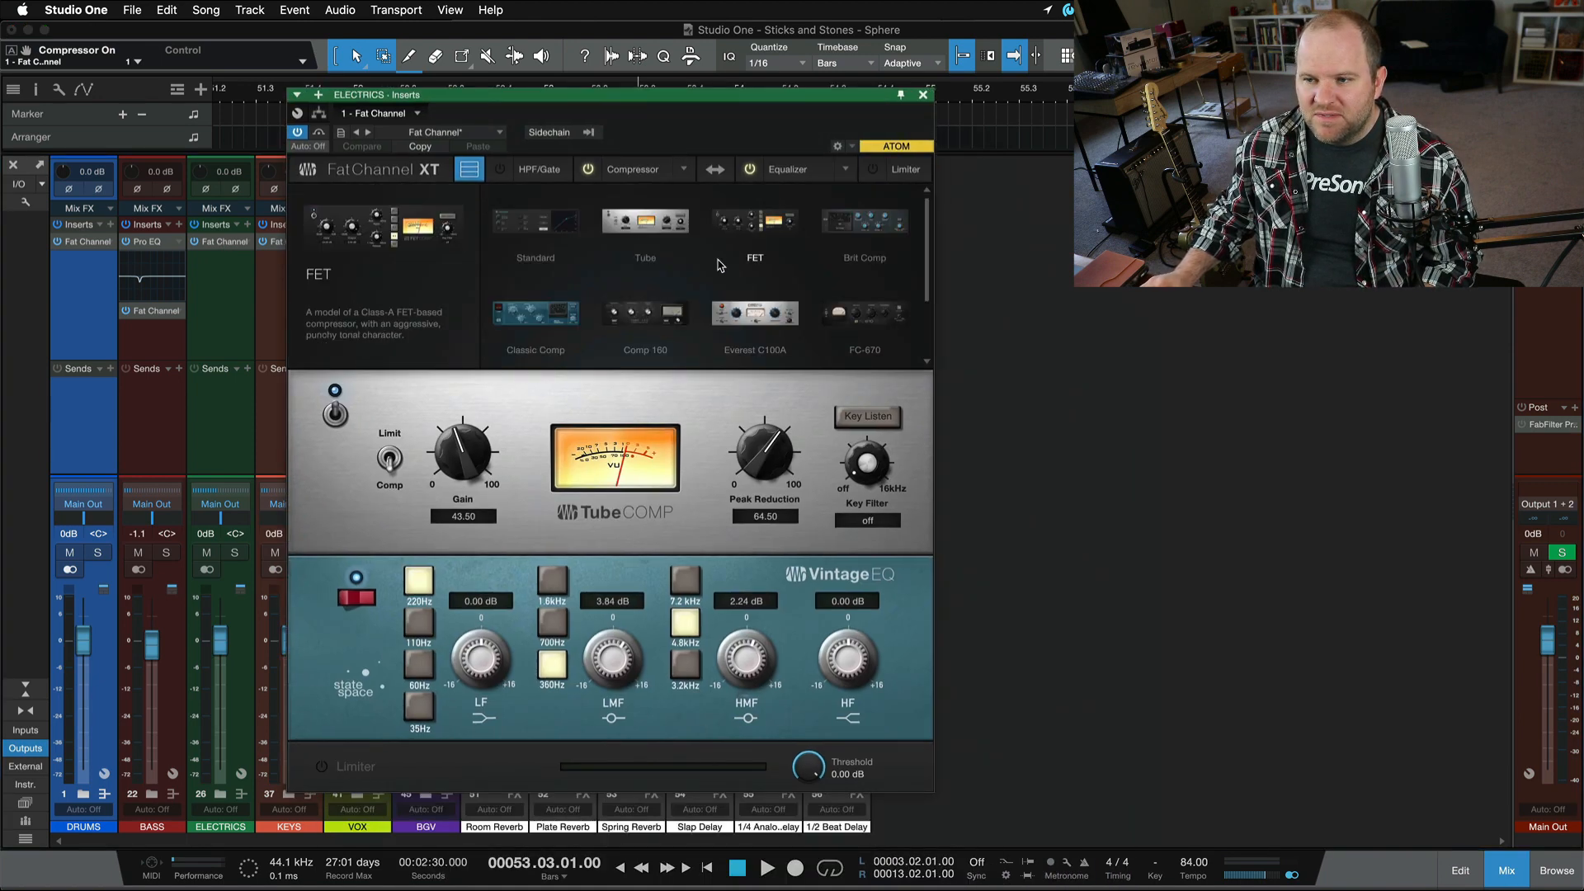
scroll(767, 309, "down", 2)
scroll(923, 319, "up", 2)
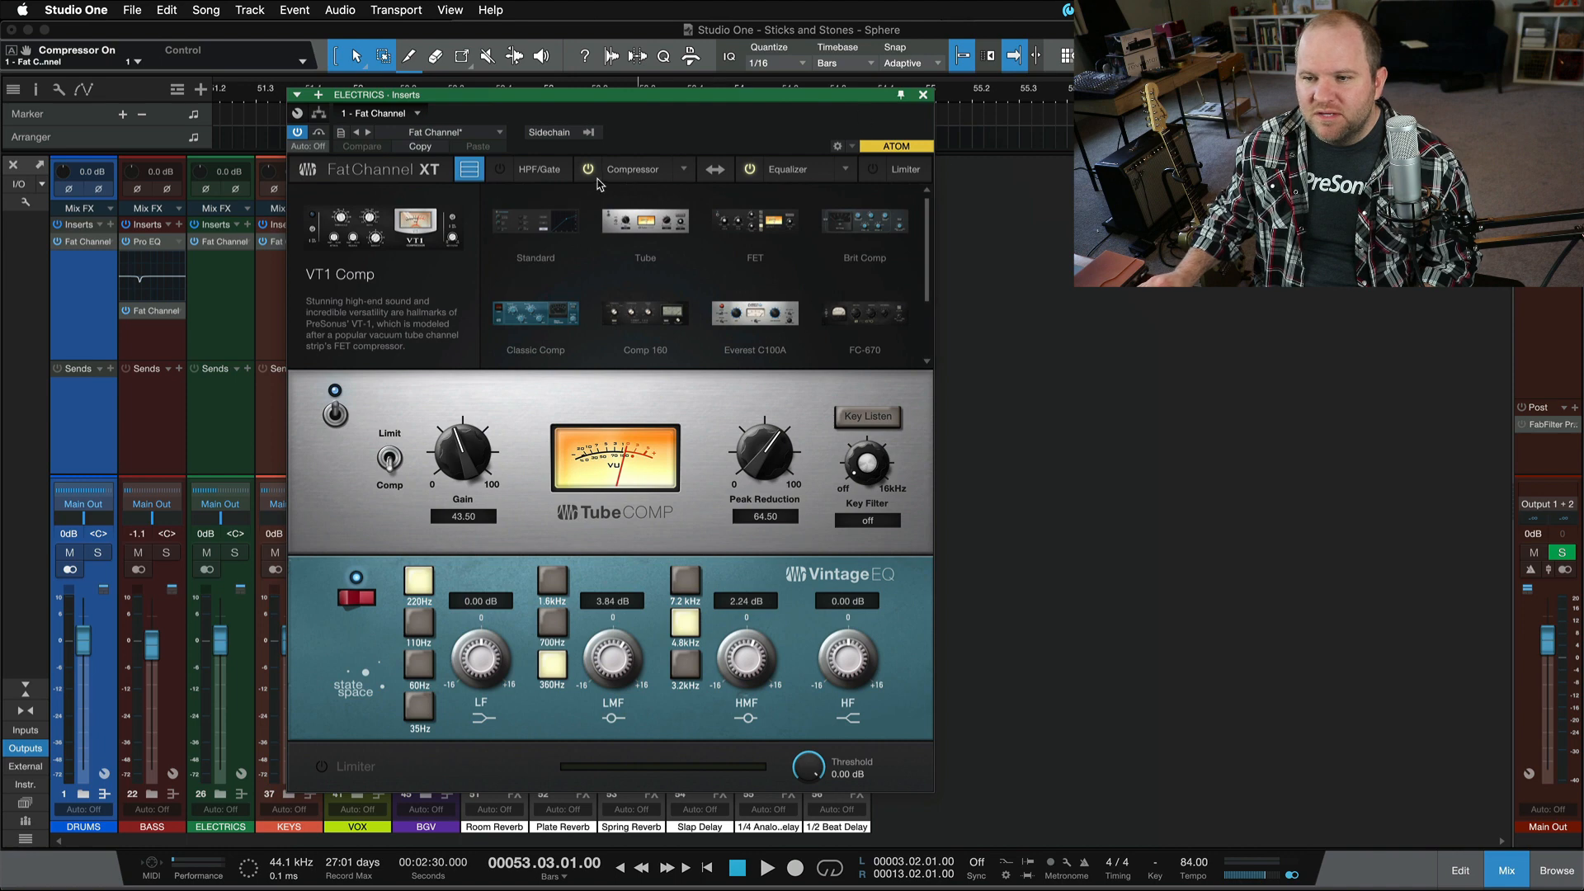
mouse_move(925, 220)
left_mouse_down()
mouse_move(926, 302)
mouse_move(925, 231)
left_mouse_up()
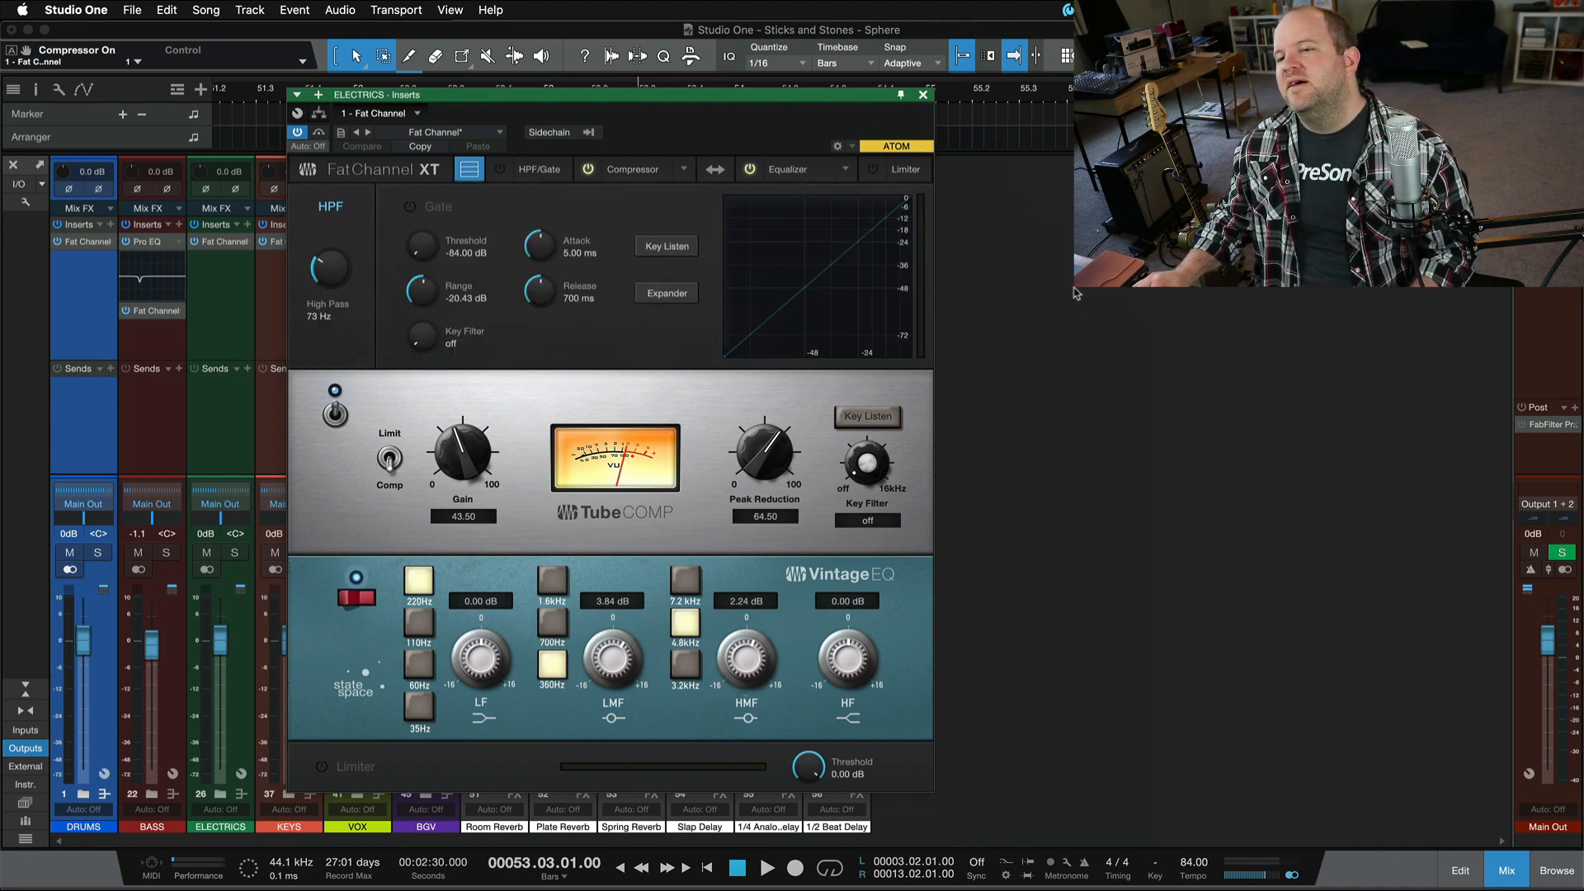
left_click(923, 95)
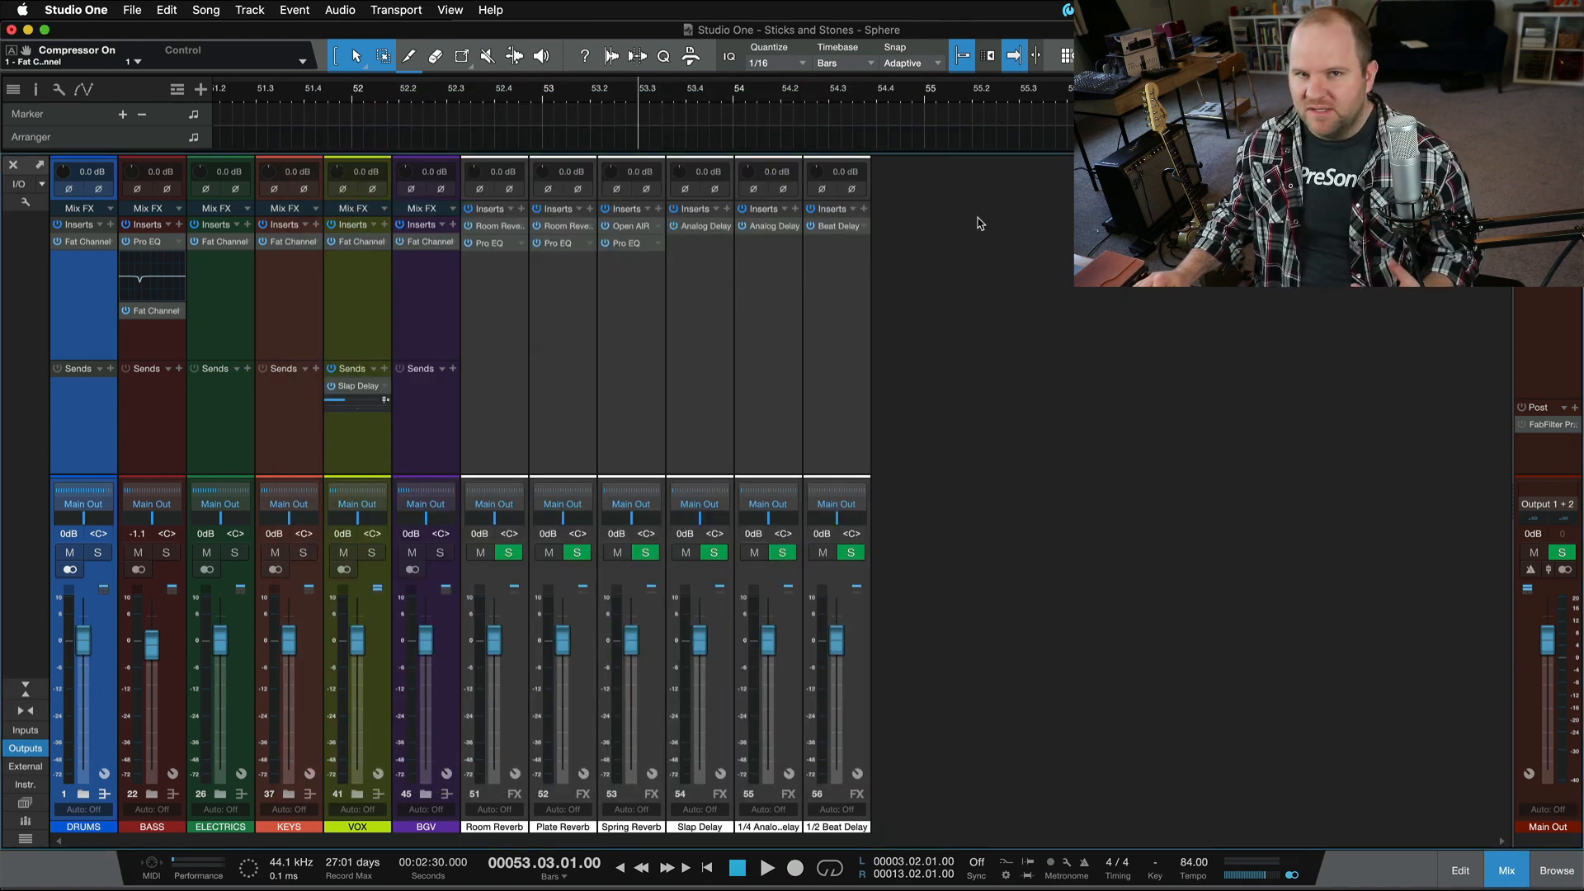